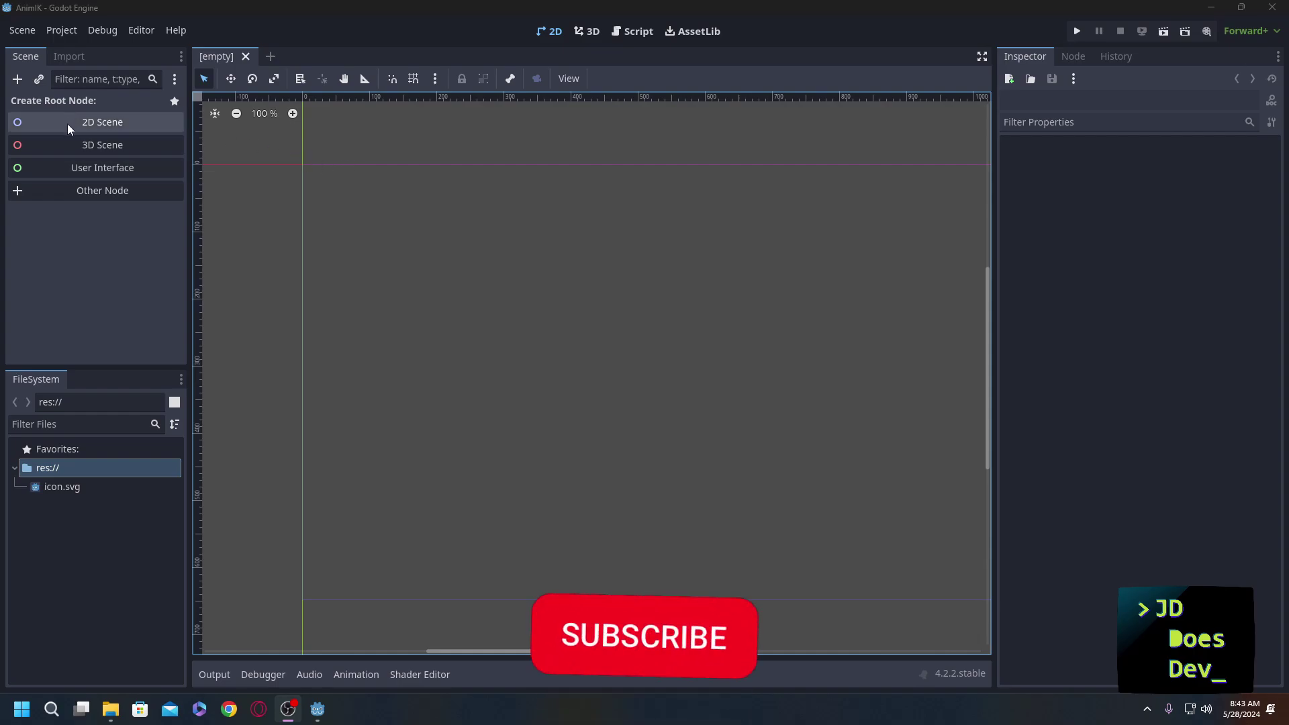
# Create a 2D scene whose root node is named Animation.
pyautogui.click(67, 123)
pyautogui.doubleClick(78, 102)
pyautogui.write('Animation')
pyautogui.press('Return')
# Add a Node2D child under Animation named CharacterContainer.
pyautogui.hotkey('ctrl', 'a')
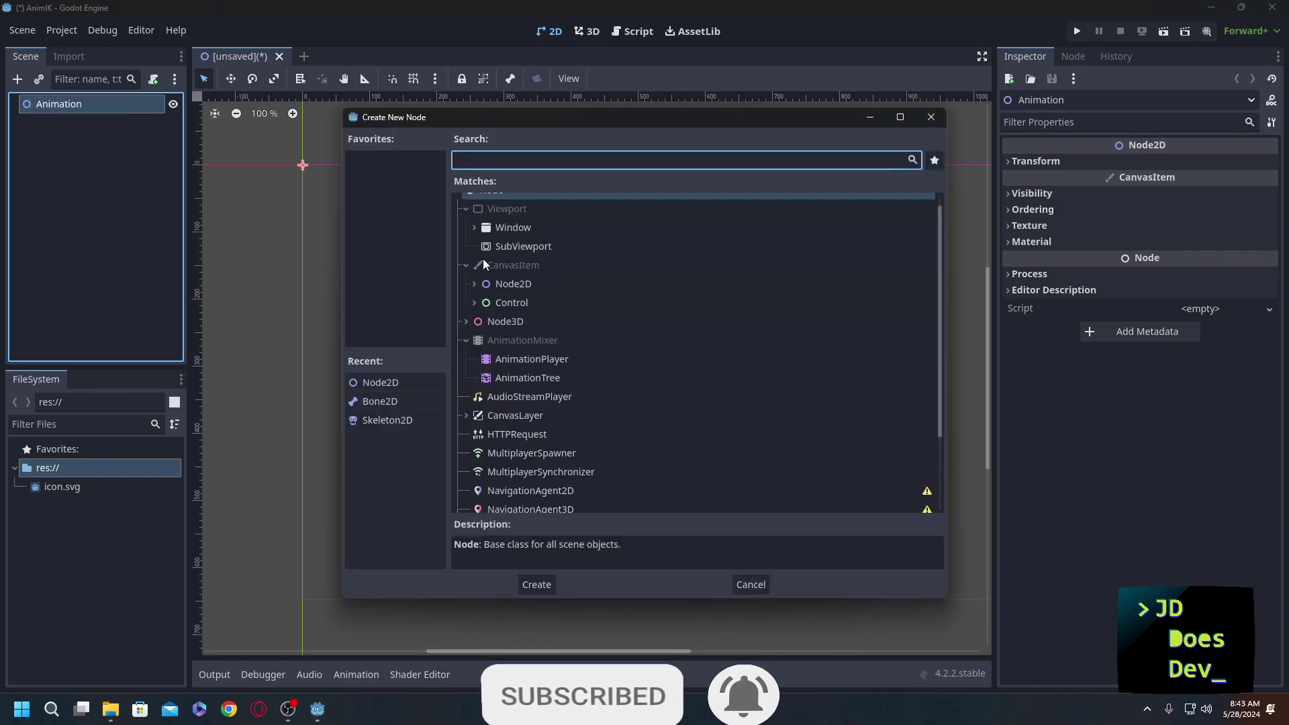
pyautogui.doubleClick(498, 283)
pyautogui.write('Container')
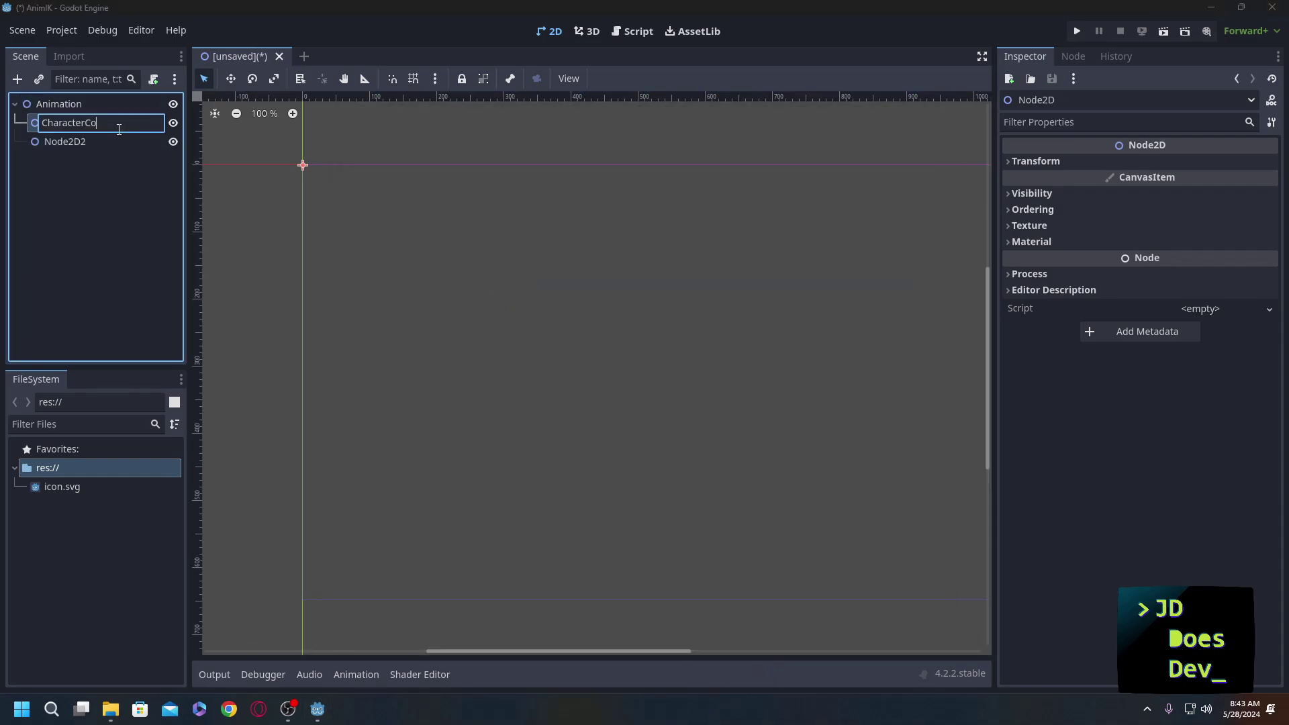
pyautogui.press('Return')
# Nest a Body node and its duplicate, renamed Bones, under CharacterContainer.
pyautogui.moveTo(65, 142); pyautogui.dragTo(65, 125)
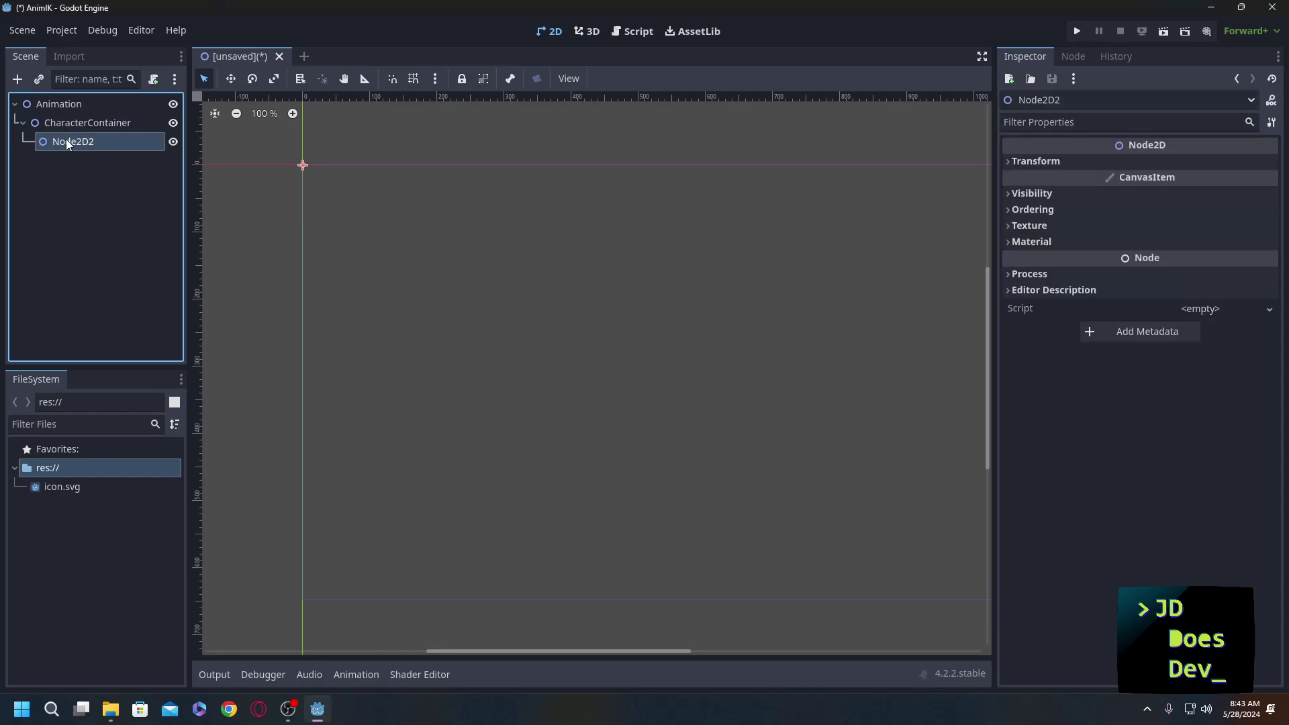
pyautogui.doubleClick(66, 139)
pyautogui.write('Body')
pyautogui.press('Return')
pyautogui.hotkey('ctrl', 'd')
pyautogui.doubleClick(69, 161)
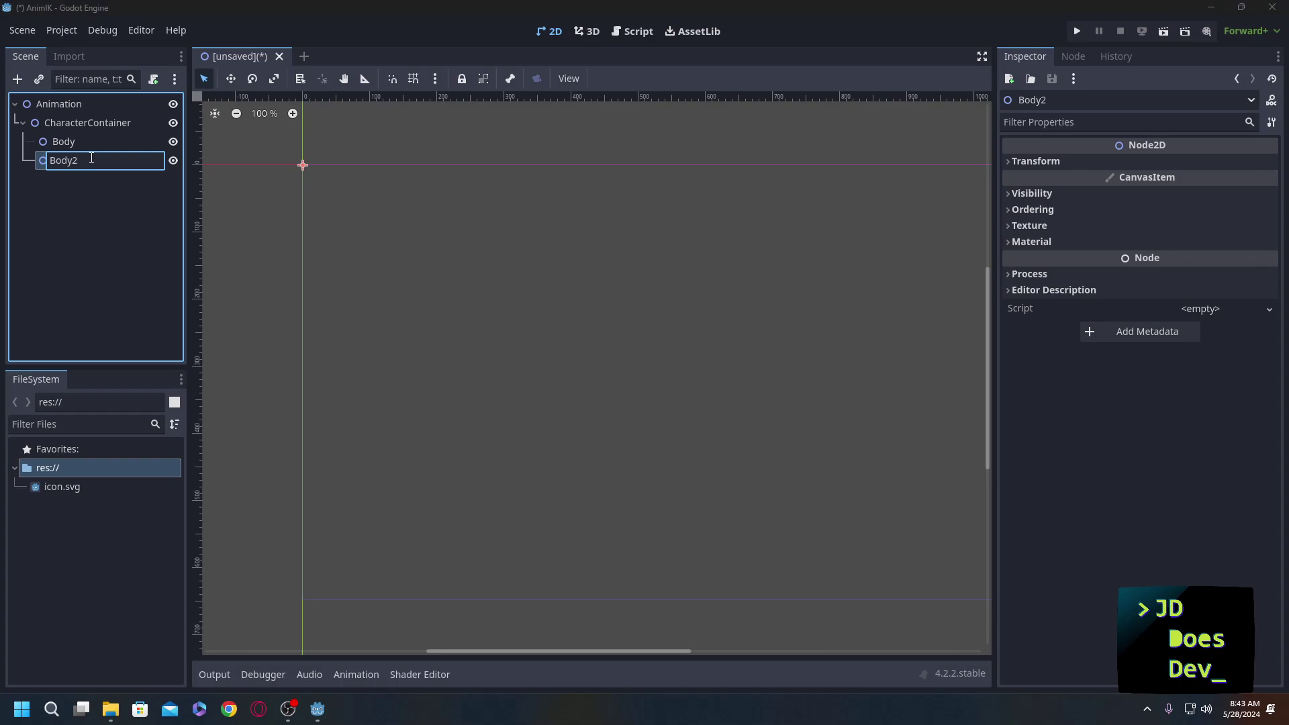
pyautogui.press('BackSpace')
pyautogui.write('nes')
pyautogui.press('Return')
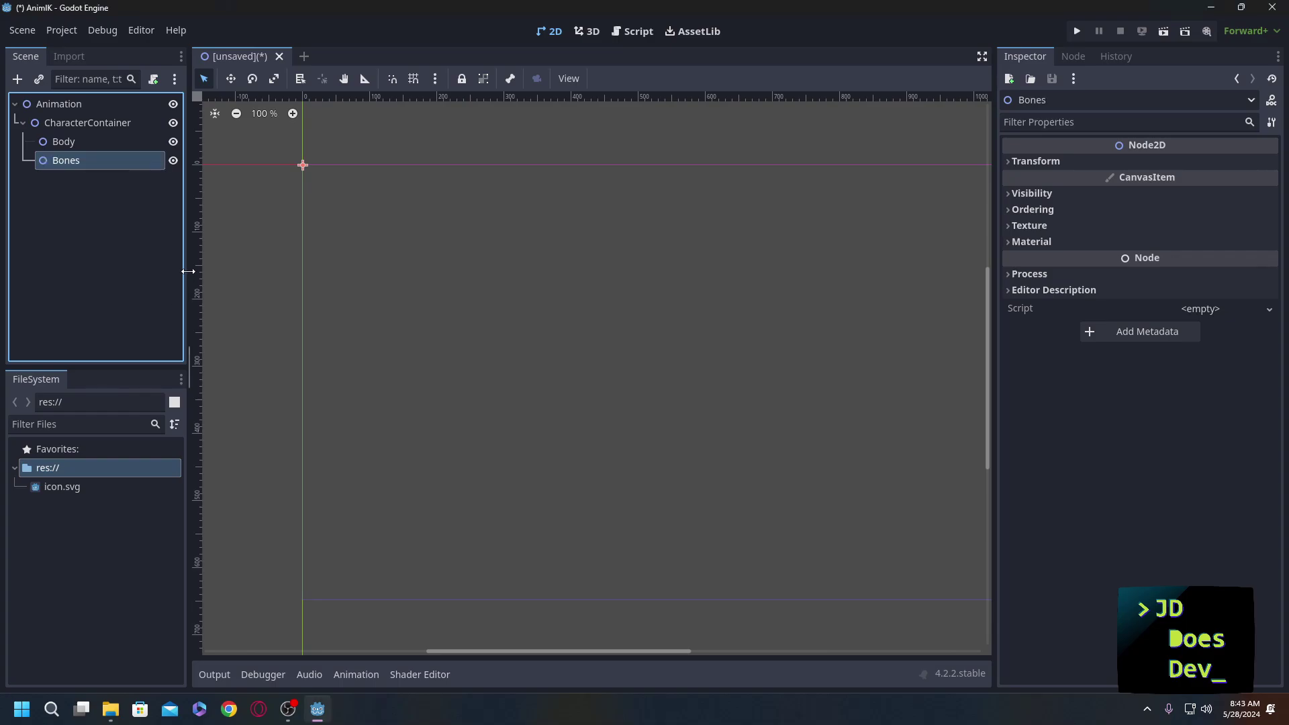
pyautogui.press('super+d')
pyautogui.press('super+d')
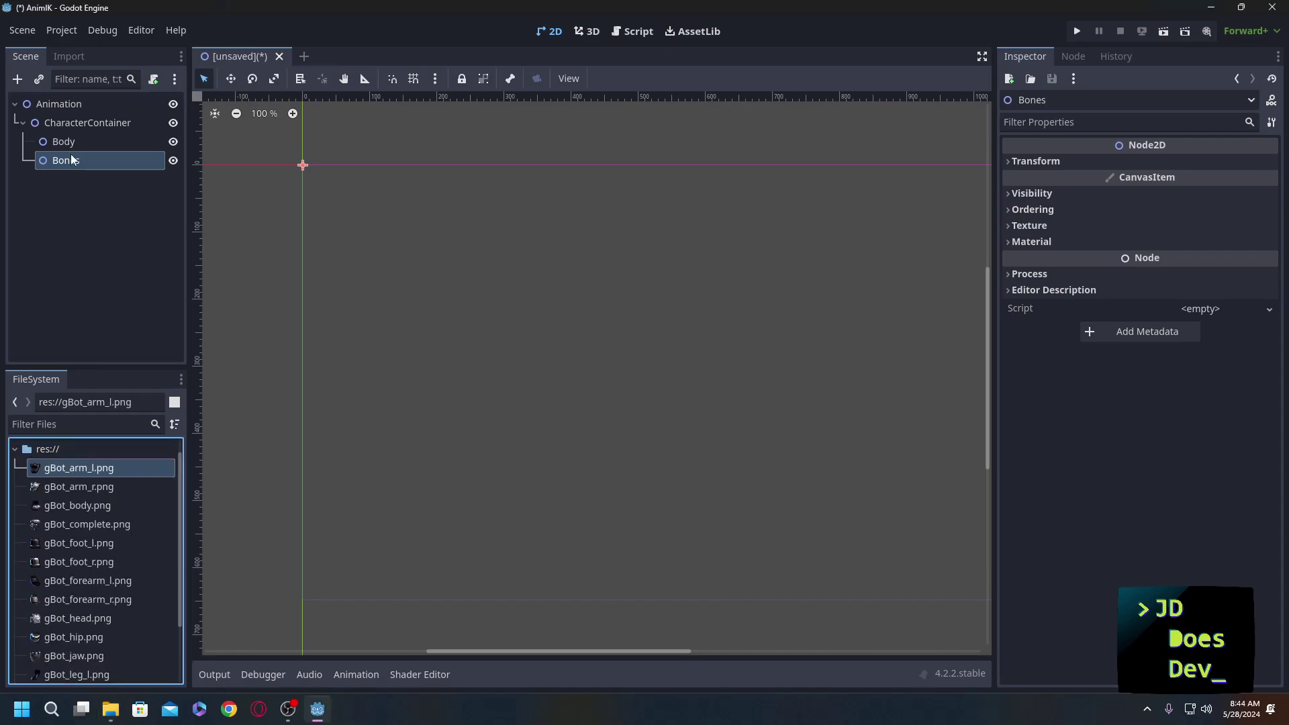
# Drop all the gBot part images from the FileSystem onto the canvas under Body.
pyautogui.click(70, 142)
pyautogui.scroll(-3, 75, 624)
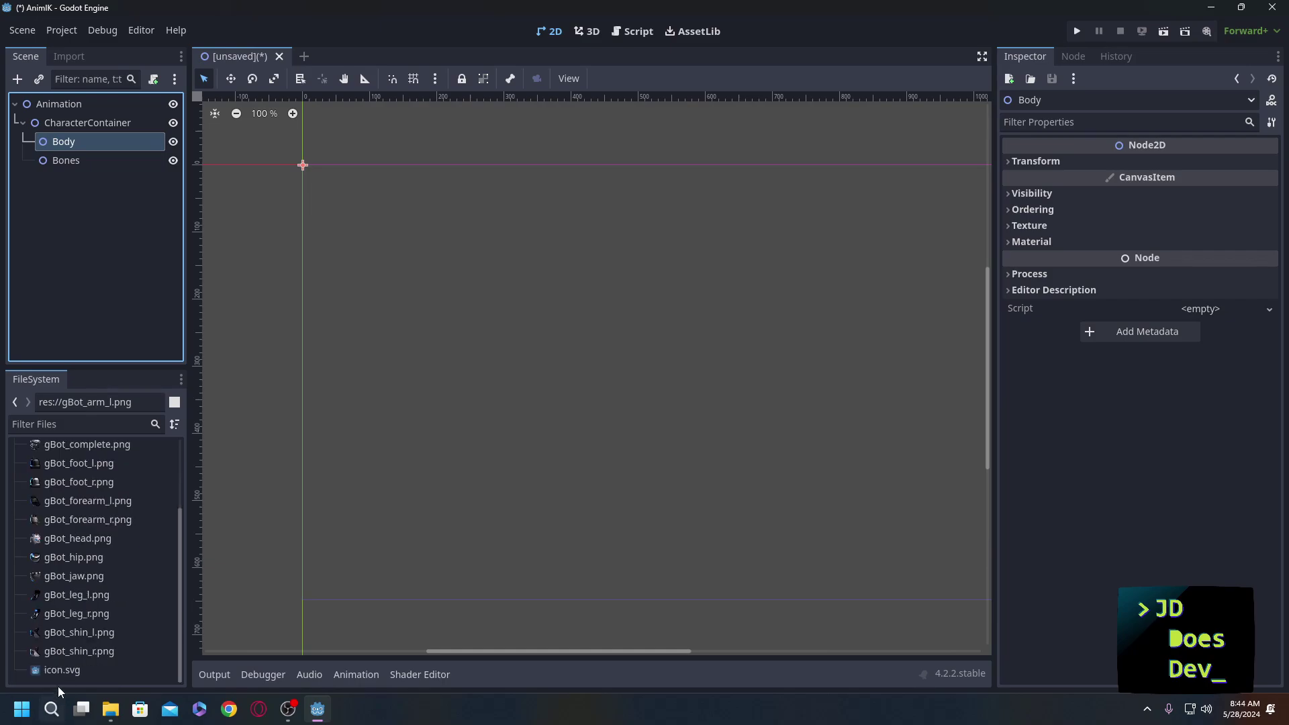
pyautogui.keyDown('shift'); pyautogui.click(83, 650); pyautogui.keyUp('shift')
pyautogui.scroll(3, 83, 604)
pyautogui.moveTo(82, 505); pyautogui.dragTo(567, 272)
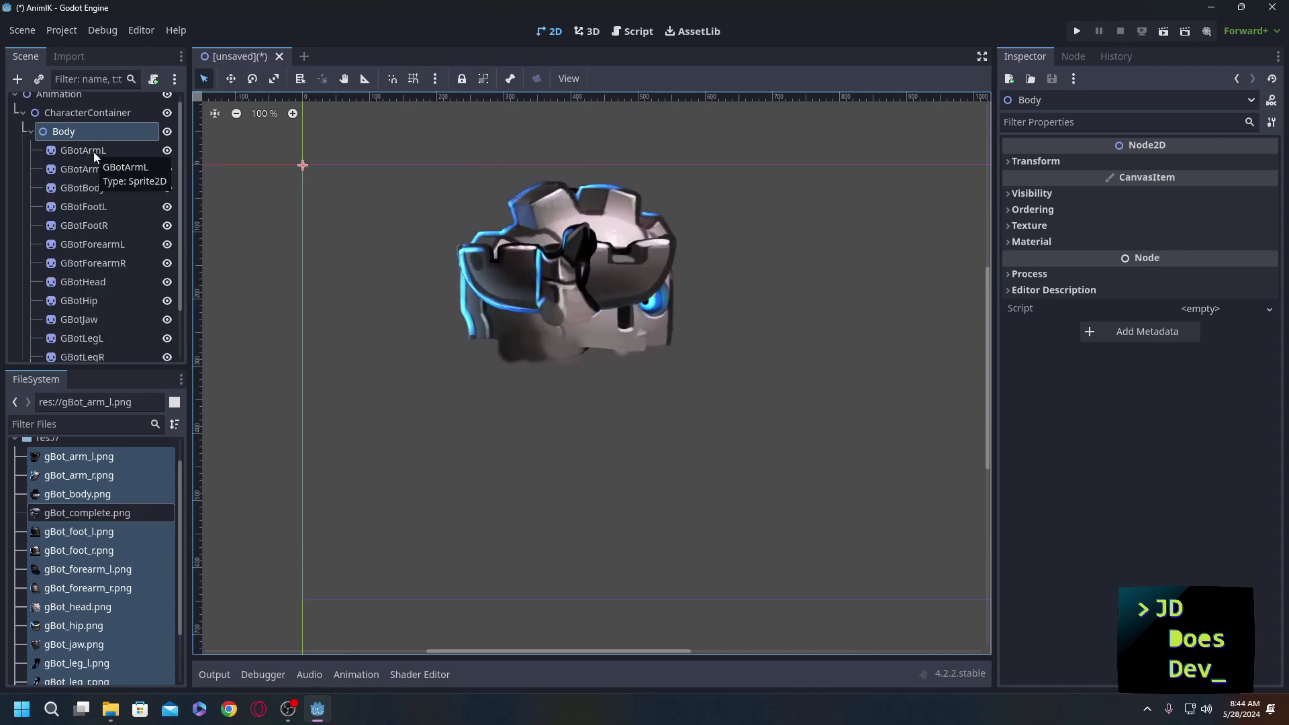
pyautogui.scroll(-1, 75, 160)
pyautogui.scroll(-1, 362, 305)
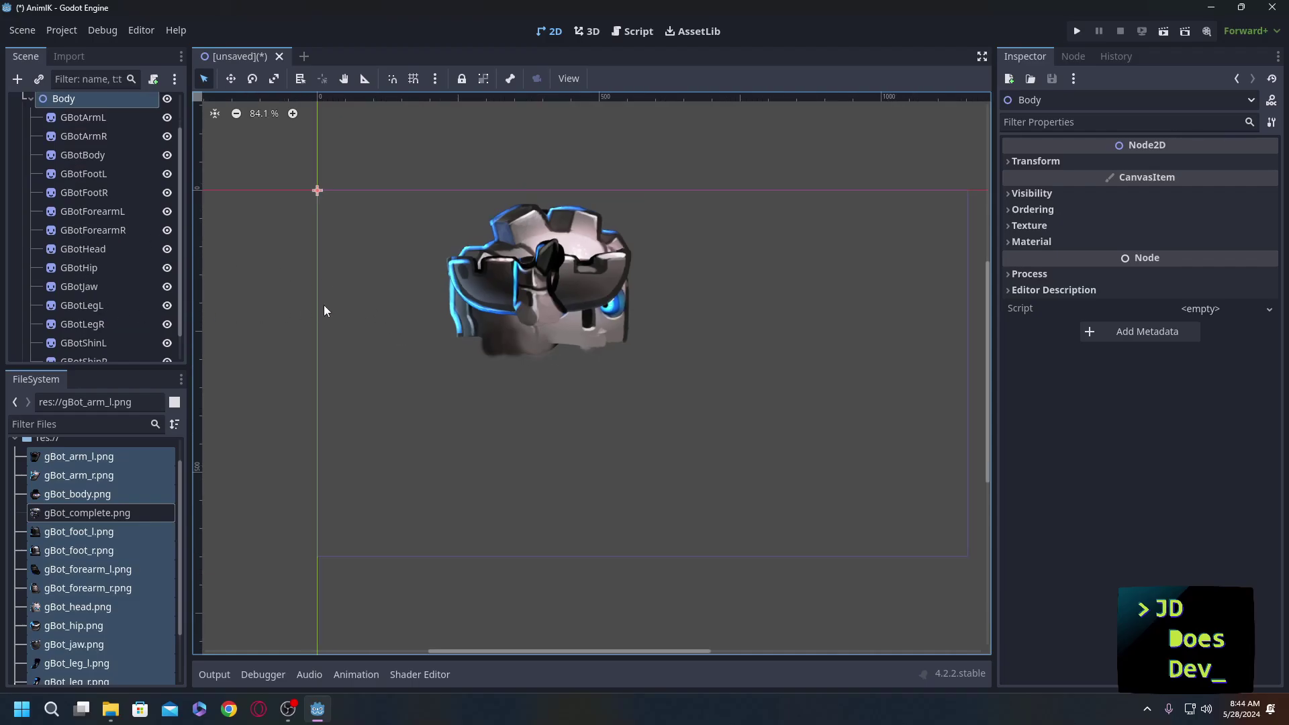
# Move the head, jaw, leg and other part sprites into place to assemble the robot.
pyautogui.moveTo(324, 310); pyautogui.dragTo(506, 431, button='middle')
pyautogui.click(757, 354)
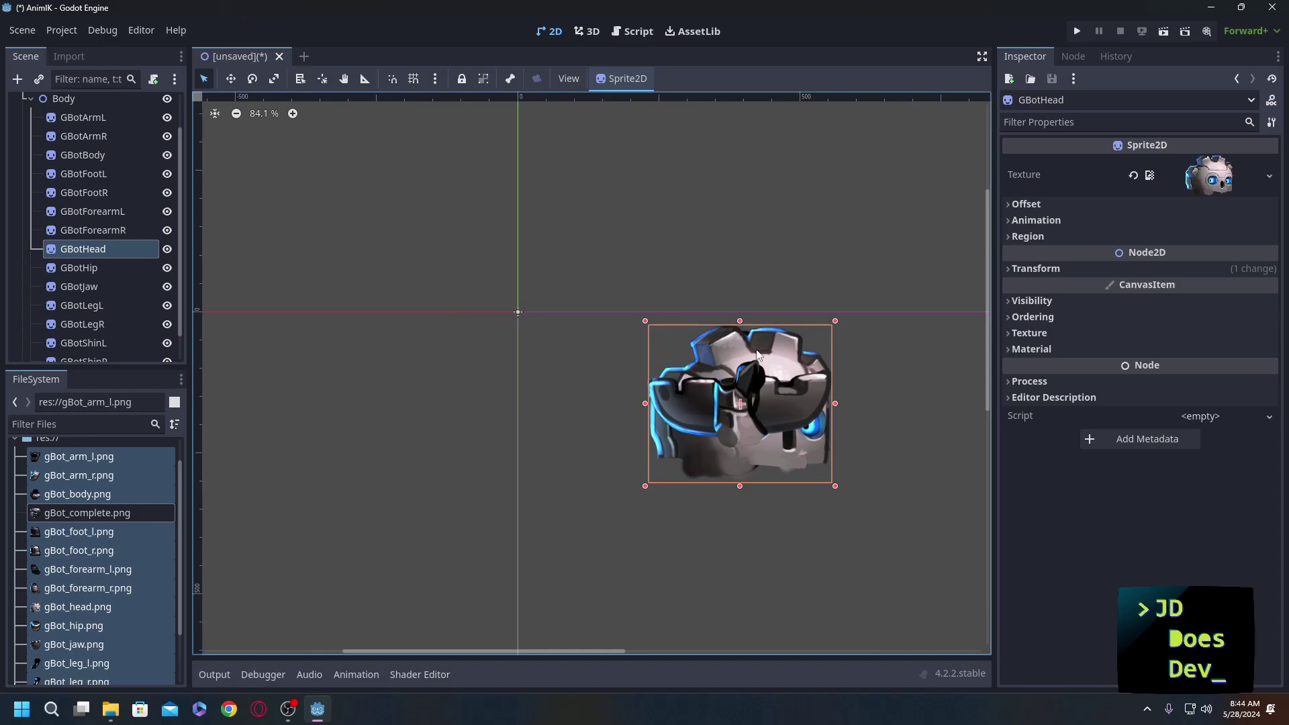
pyautogui.moveTo(757, 354); pyautogui.dragTo(592, 160)
pyautogui.moveTo(771, 395); pyautogui.dragTo(615, 286)
pyautogui.moveTo(736, 403); pyautogui.dragTo(567, 382)
pyautogui.click(81, 104)
pyautogui.click(82, 291)
pyautogui.click(83, 176)
pyautogui.moveTo(736, 403); pyautogui.dragTo(610, 555)
pyautogui.click(84, 195)
pyautogui.keyDown('ctrl'); pyautogui.click(82, 308); pyautogui.keyUp('ctrl')
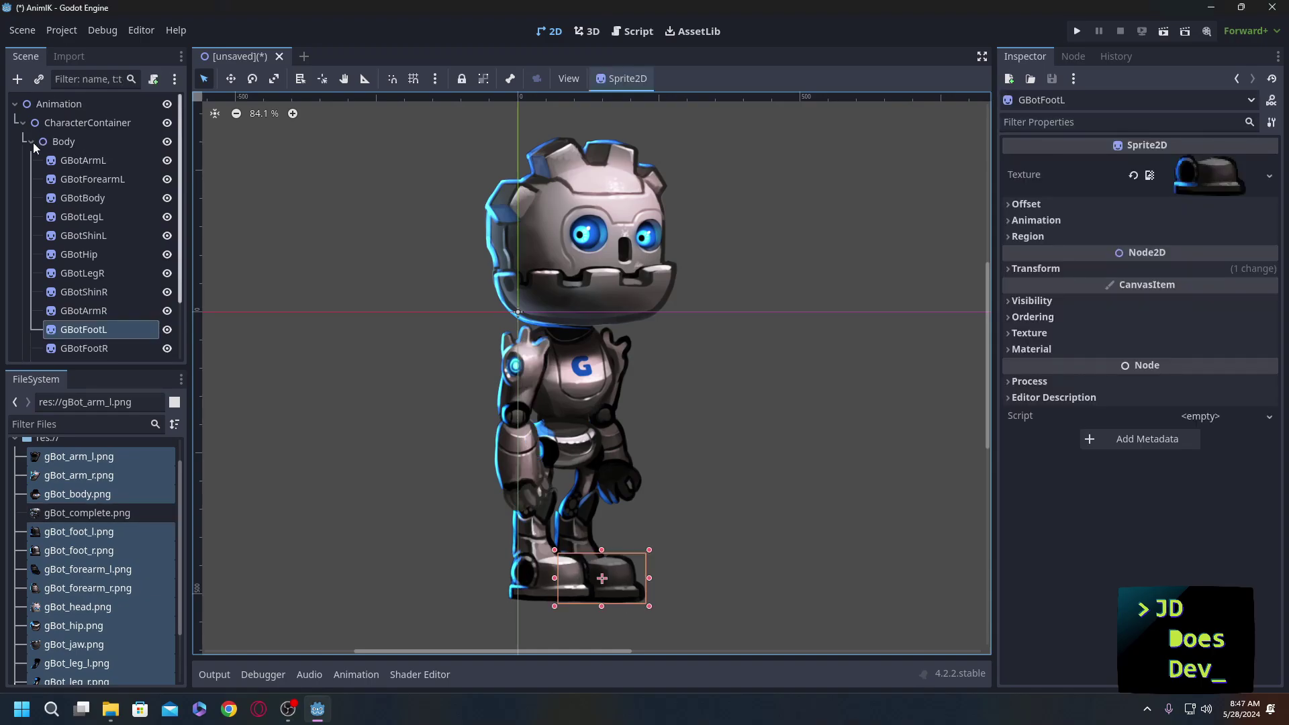
# Add a Skeleton2D under Bones and a Bone2D inside it.
pyautogui.click(31, 143)
pyautogui.click(51, 164)
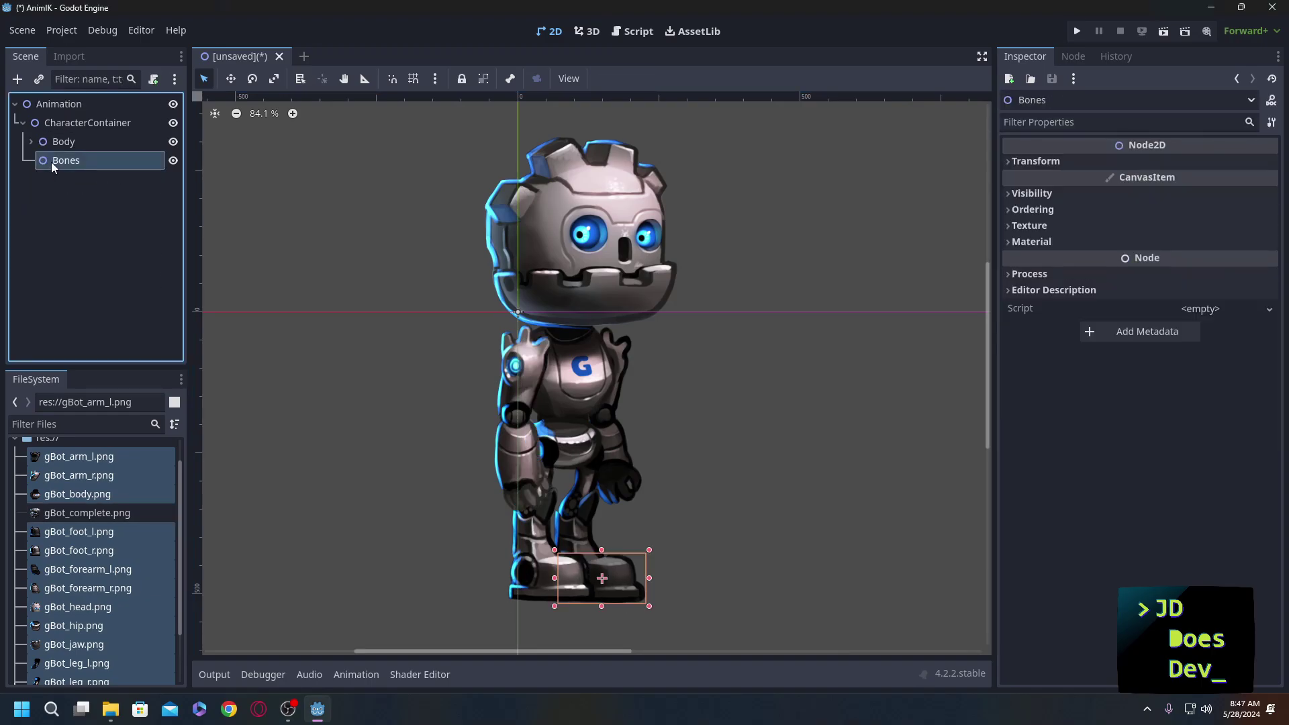
pyautogui.hotkey('ctrl', 'a')
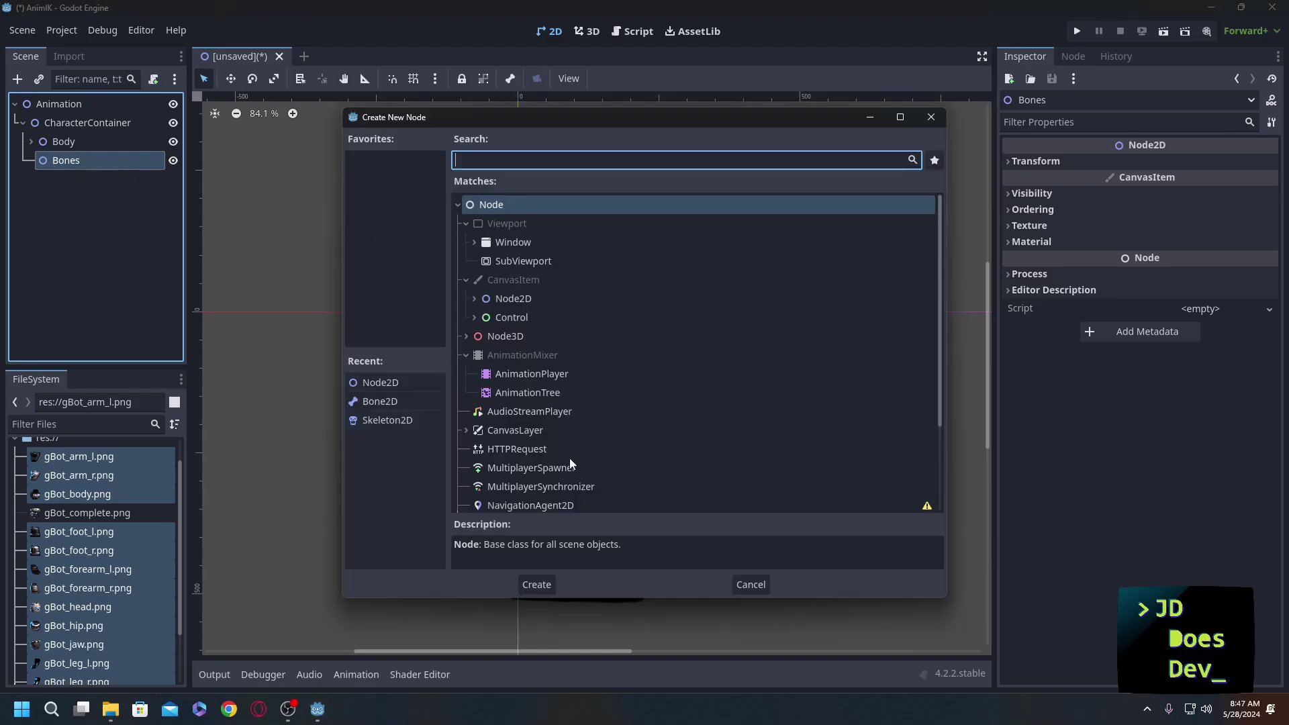
pyautogui.write('skel')
pyautogui.press('Return')
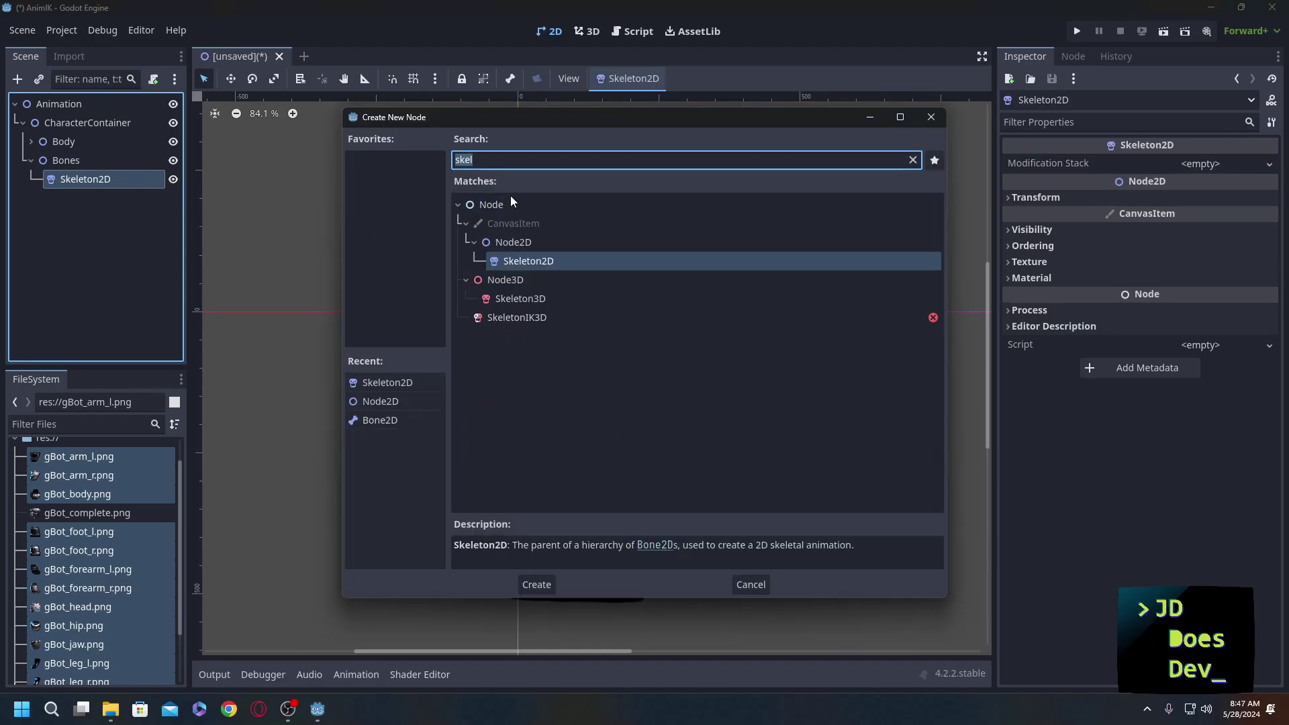
pyautogui.write('bone')
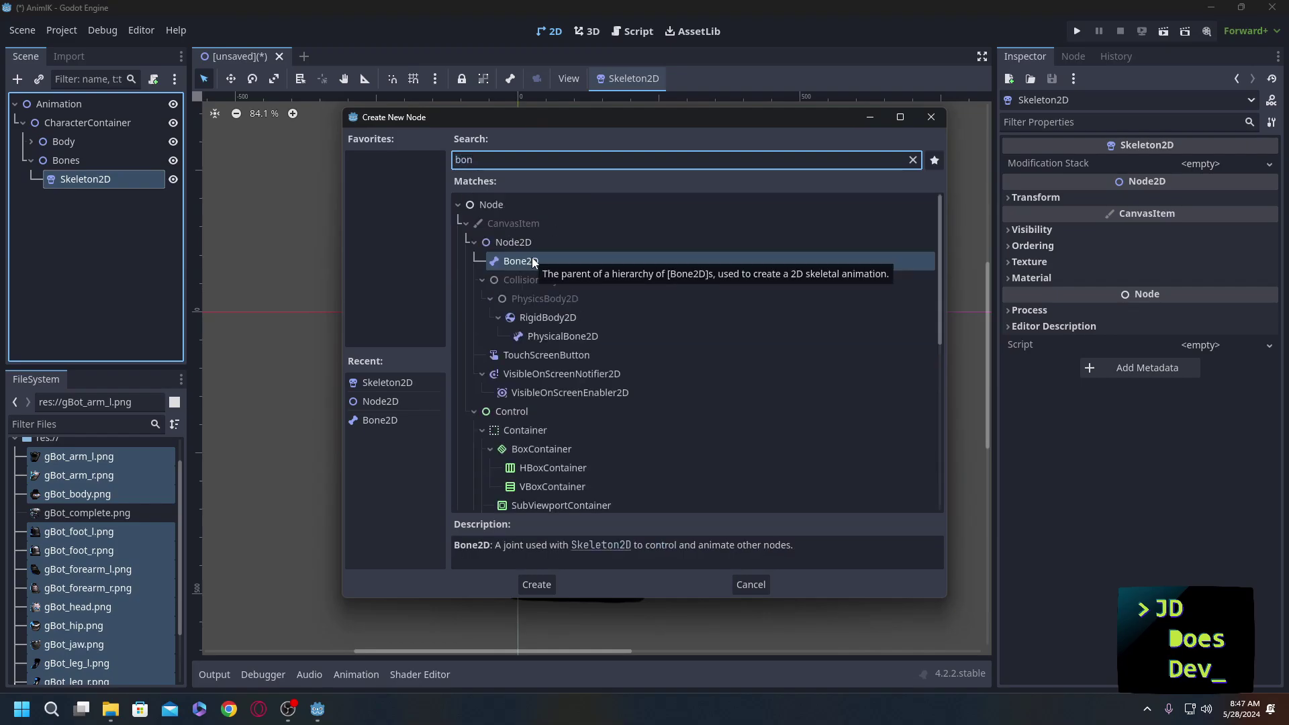
pyautogui.press('Return')
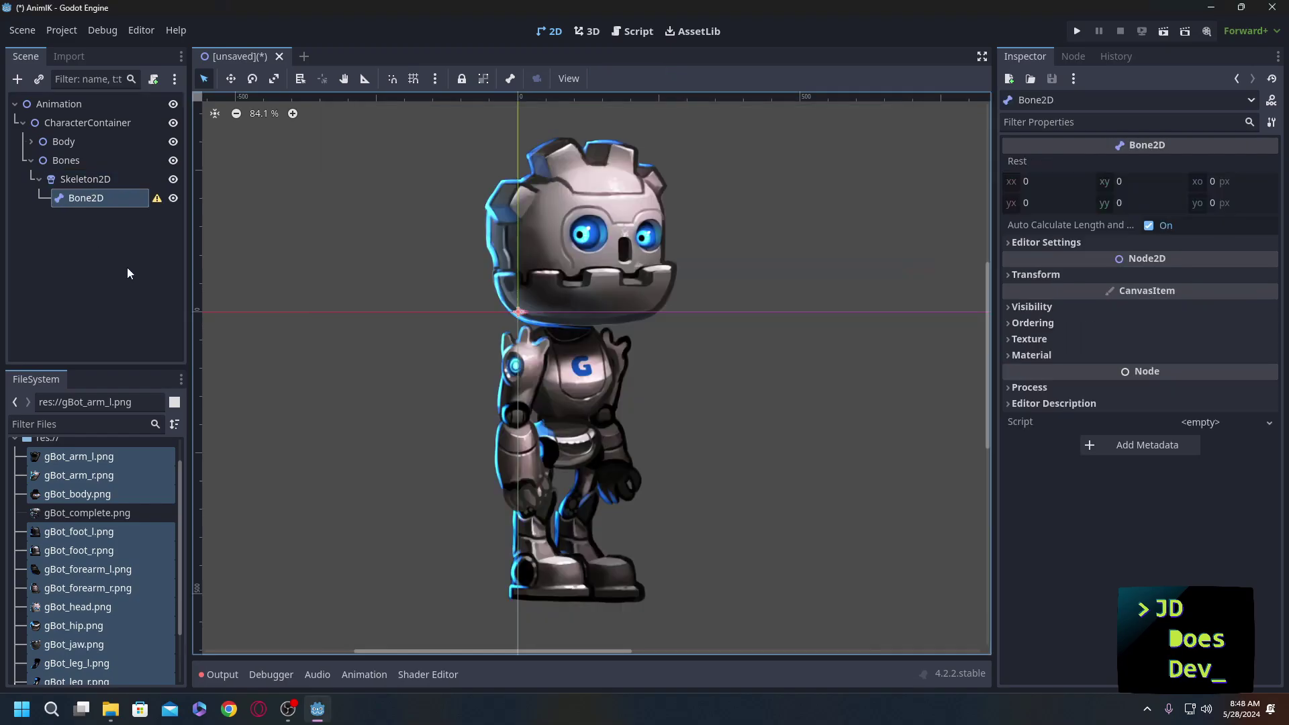
# Move the new bone to the robot's hip and rename it Hip.
pyautogui.click(229, 80)
pyautogui.moveTo(519, 312); pyautogui.dragTo(568, 437)
pyautogui.click(87, 200)
pyautogui.click(87, 199)
pyautogui.write('Hip')
pyautogui.press('Return')
# Add a child Bone2D under Hip and begin renaming it.
pyautogui.hotkey('ctrl', 'a')
pyautogui.write('bone')
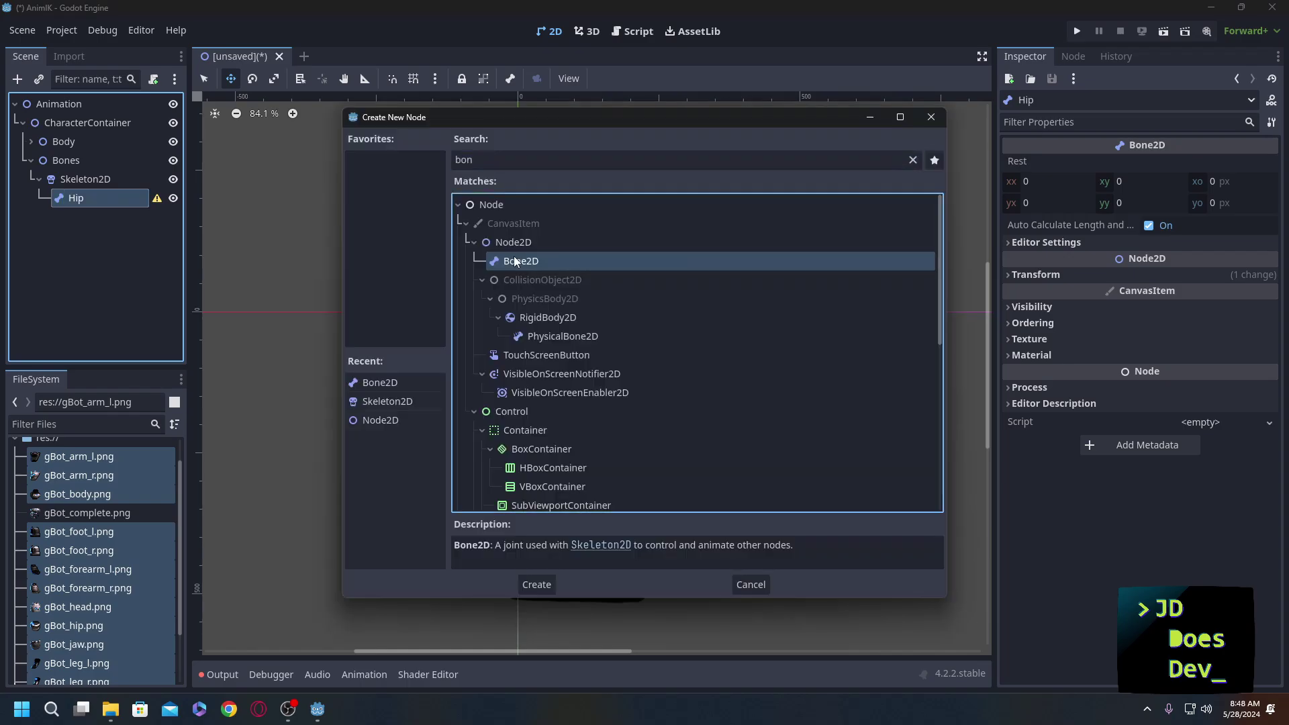
pyautogui.doubleClick(518, 262)
pyautogui.click(146, 217)
pyautogui.click(147, 217)
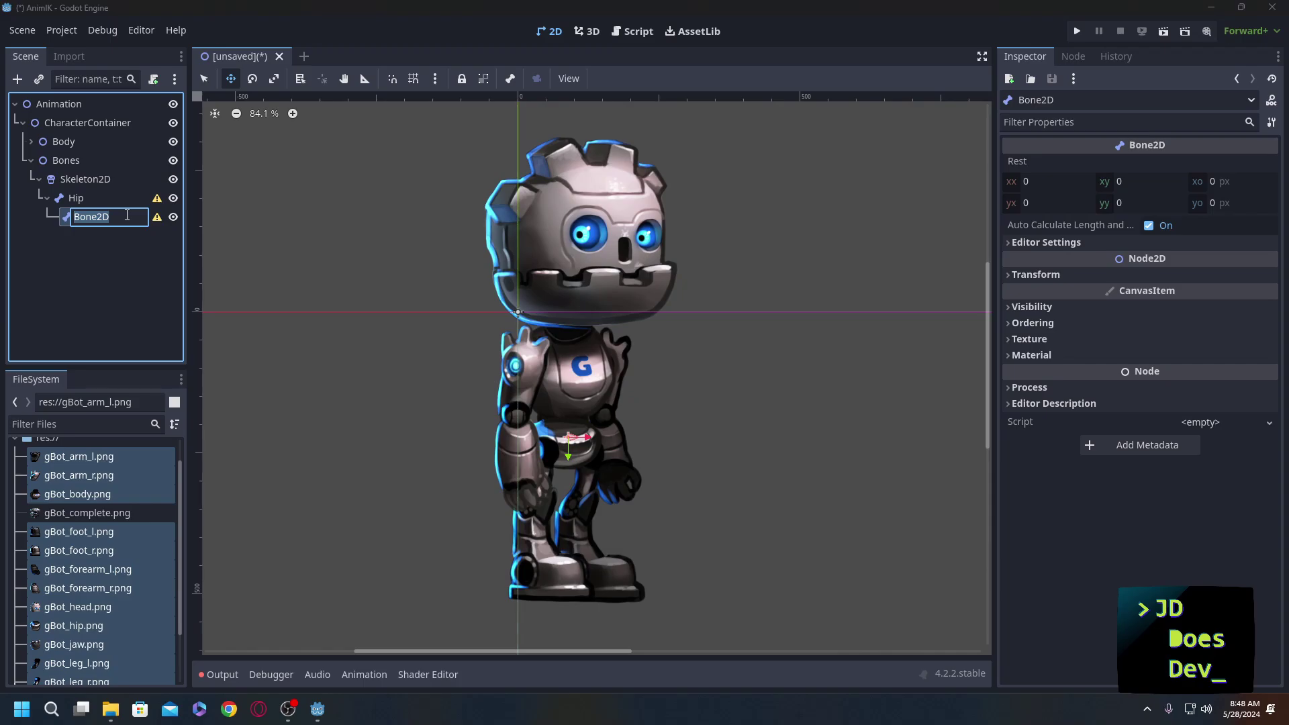
# Name the leg bones LegR and FootR, giving FootR a fixed length along the foot.
pyautogui.write('LegR')
pyautogui.press('Return')
pyautogui.moveTo(557, 436); pyautogui.dragTo(526, 445)
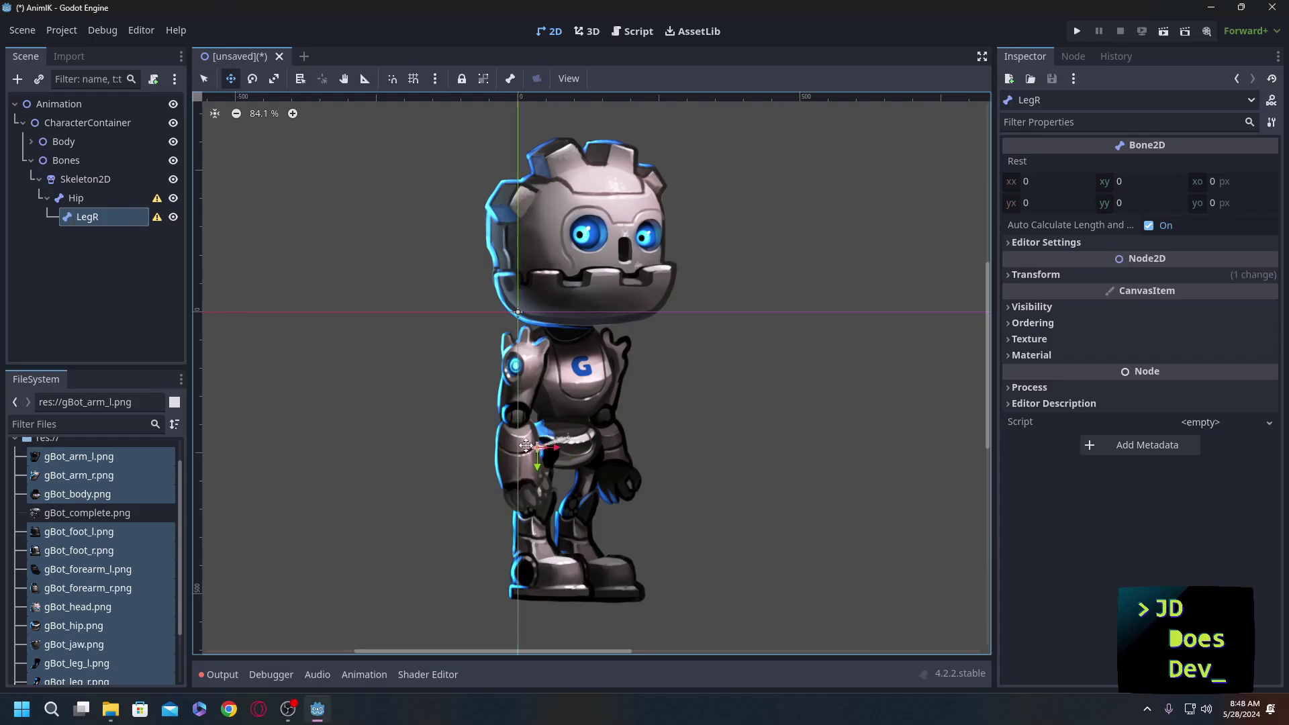
pyautogui.click(113, 255)
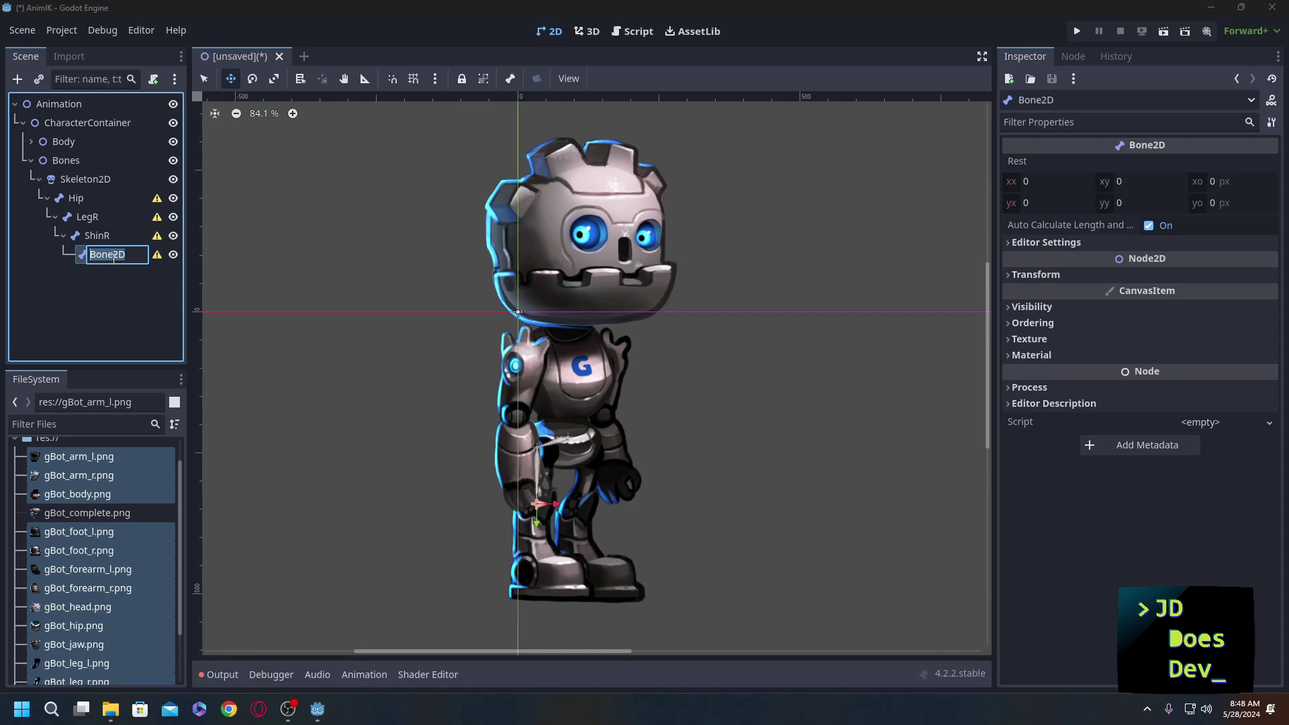
pyautogui.write('FootR')
pyautogui.press('Return')
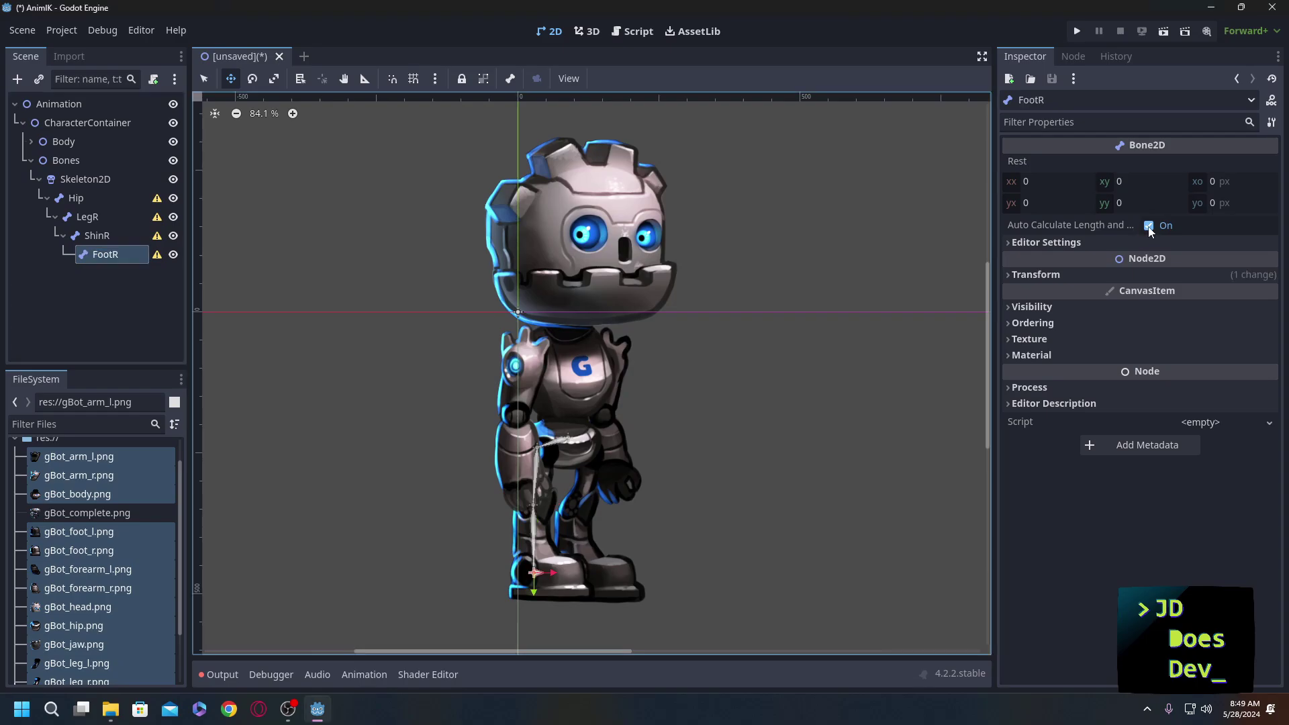
pyautogui.click(1149, 225)
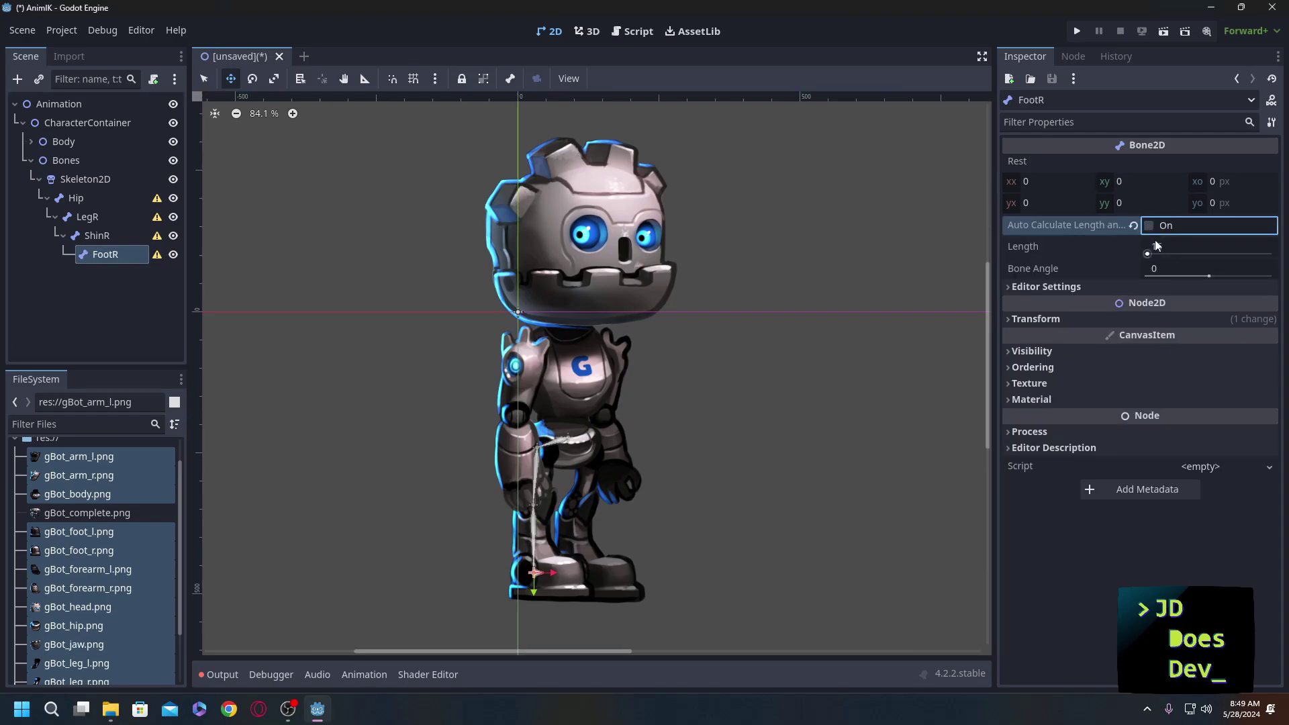
pyautogui.moveTo(1147, 254); pyautogui.dragTo(1156, 262)
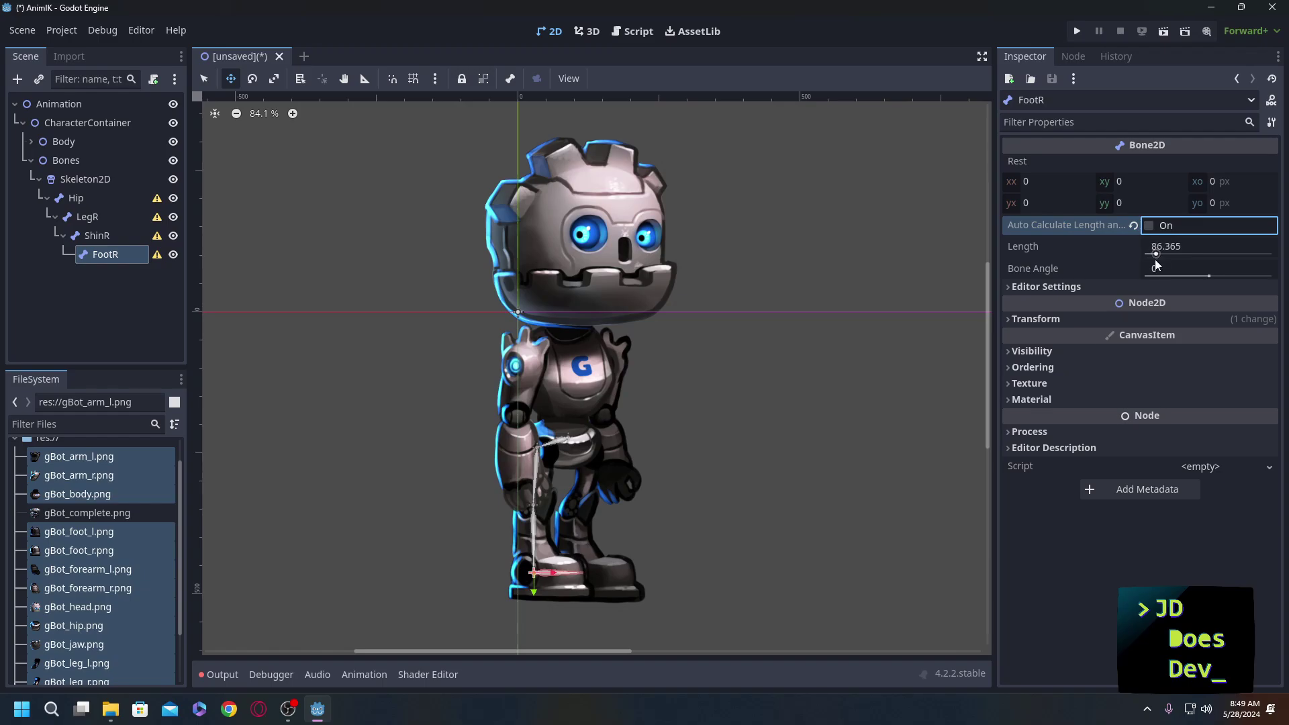
# Add the right arm bones at the shoulder and elbow, with ForearmR set to length 102.603, angle 87.619.
pyautogui.click(79, 216)
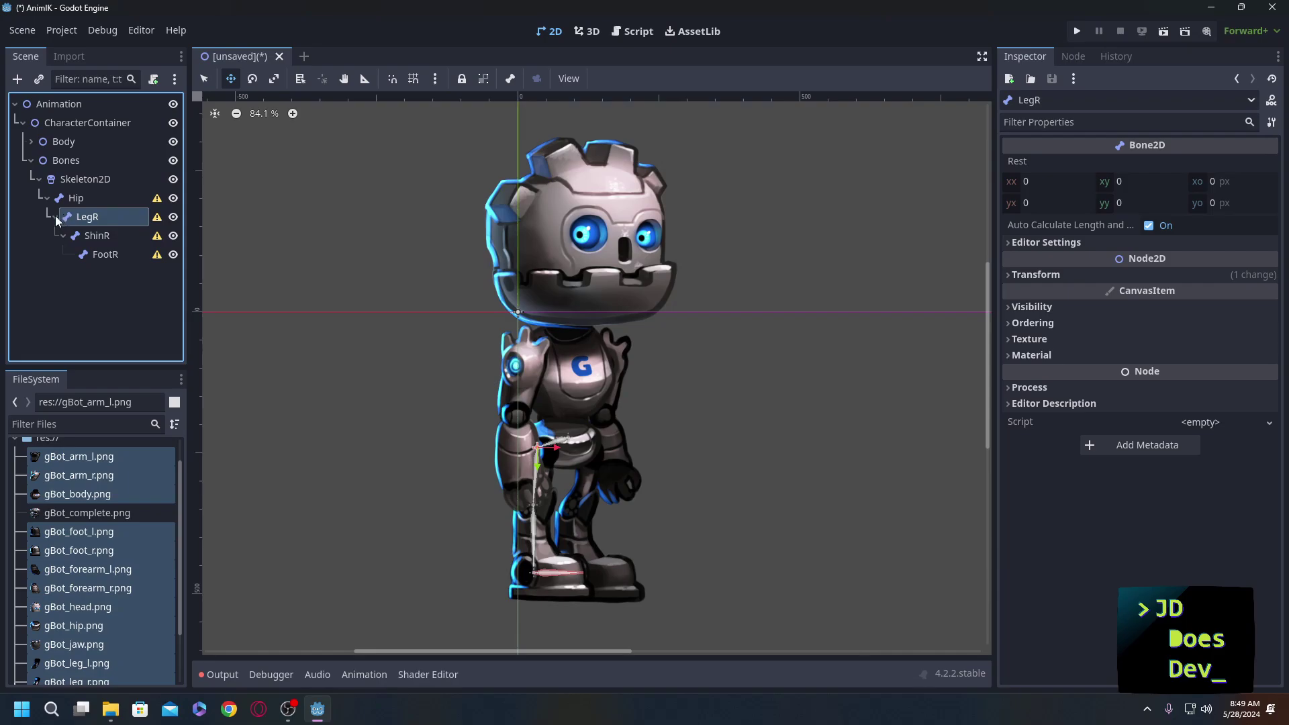
pyautogui.click(55, 217)
pyautogui.click(84, 198)
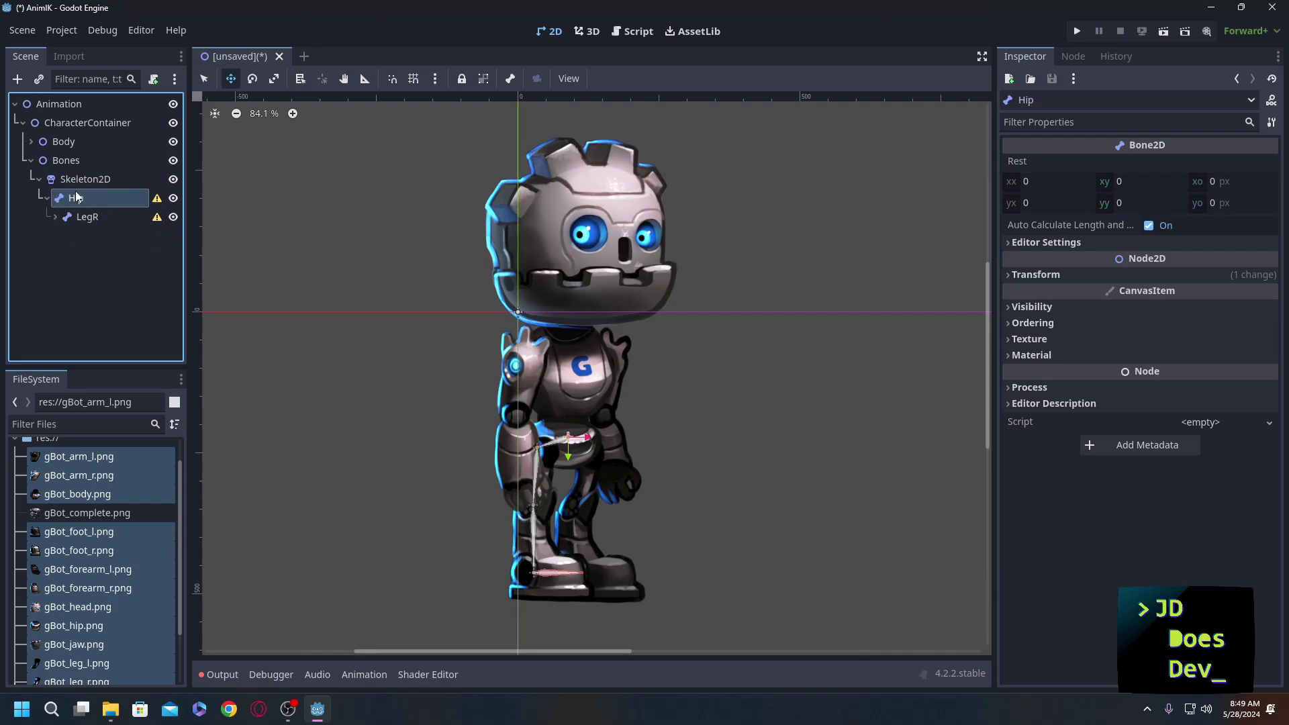
pyautogui.hotkey('ctrl', 'a')
pyautogui.doubleClick(526, 256)
pyautogui.moveTo(570, 438); pyautogui.dragTo(523, 358)
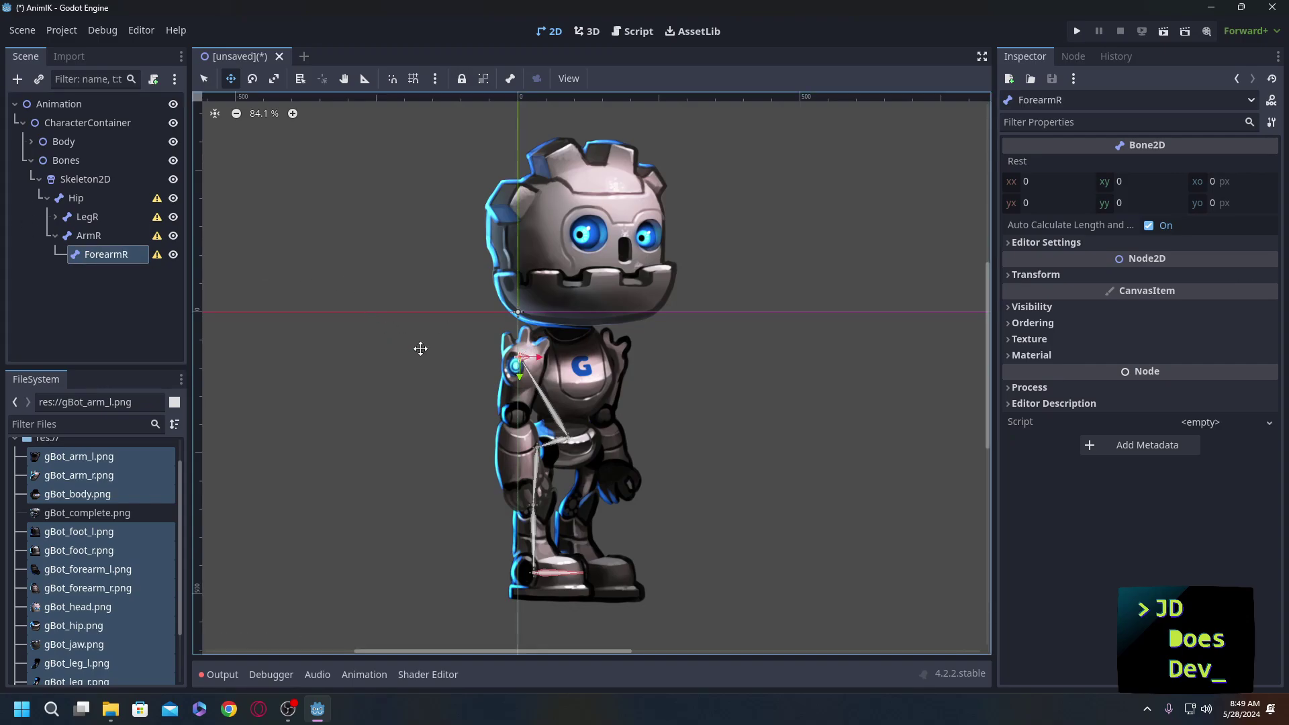
pyautogui.moveTo(517, 361); pyautogui.dragTo(517, 425)
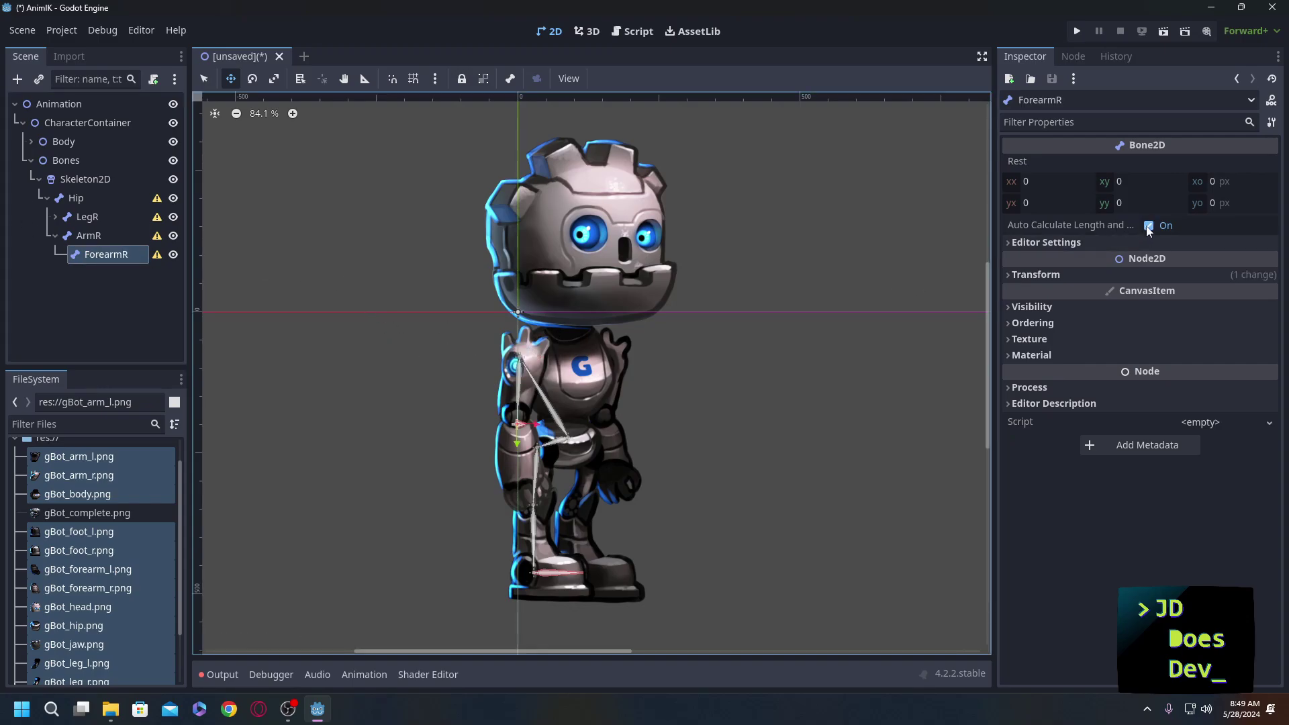
pyautogui.click(1148, 225)
pyautogui.click(1148, 225)
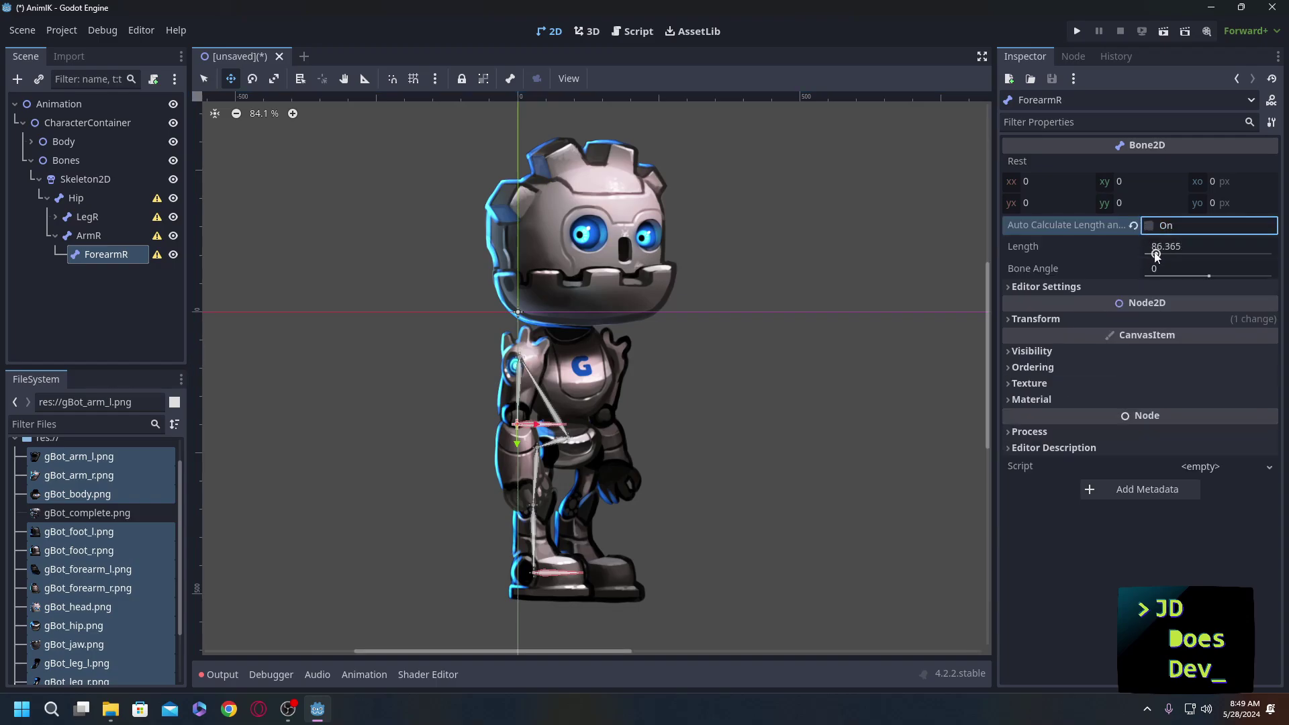
pyautogui.moveTo(1208, 276); pyautogui.dragTo(1223, 280)
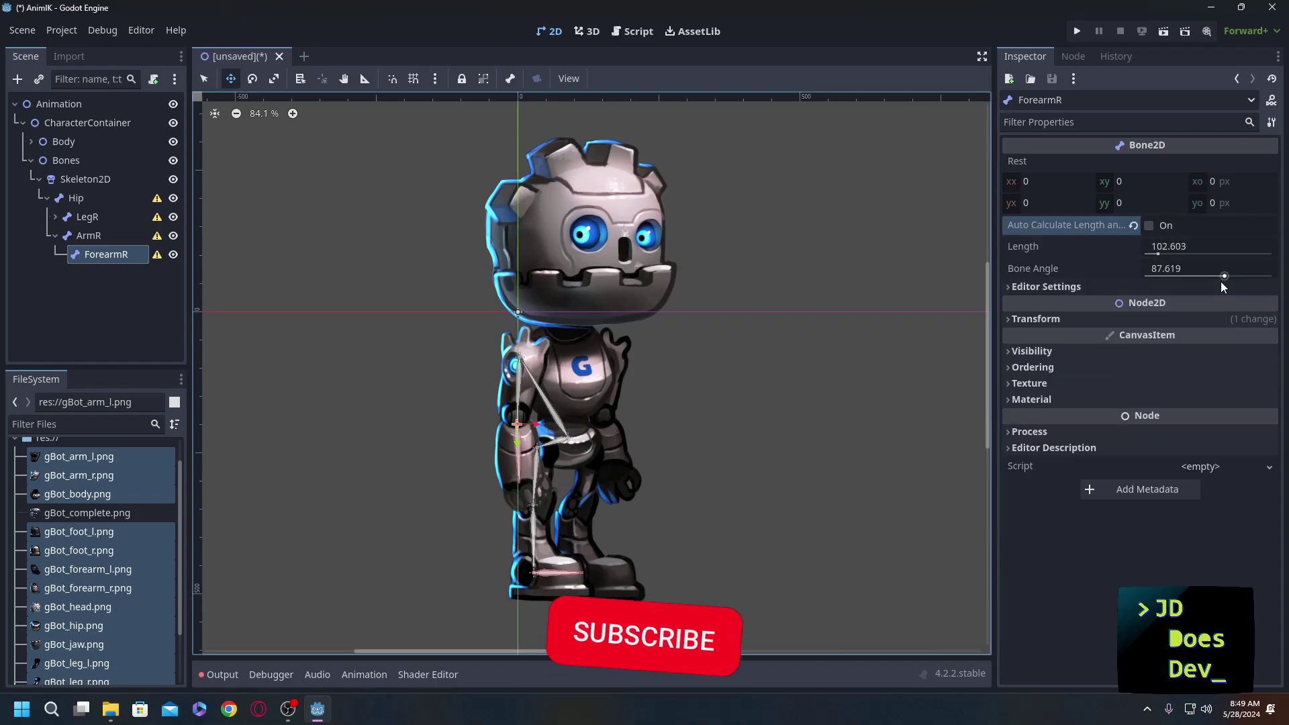
# Add a Head bone under Hip and place it at the neck.
pyautogui.click(55, 236)
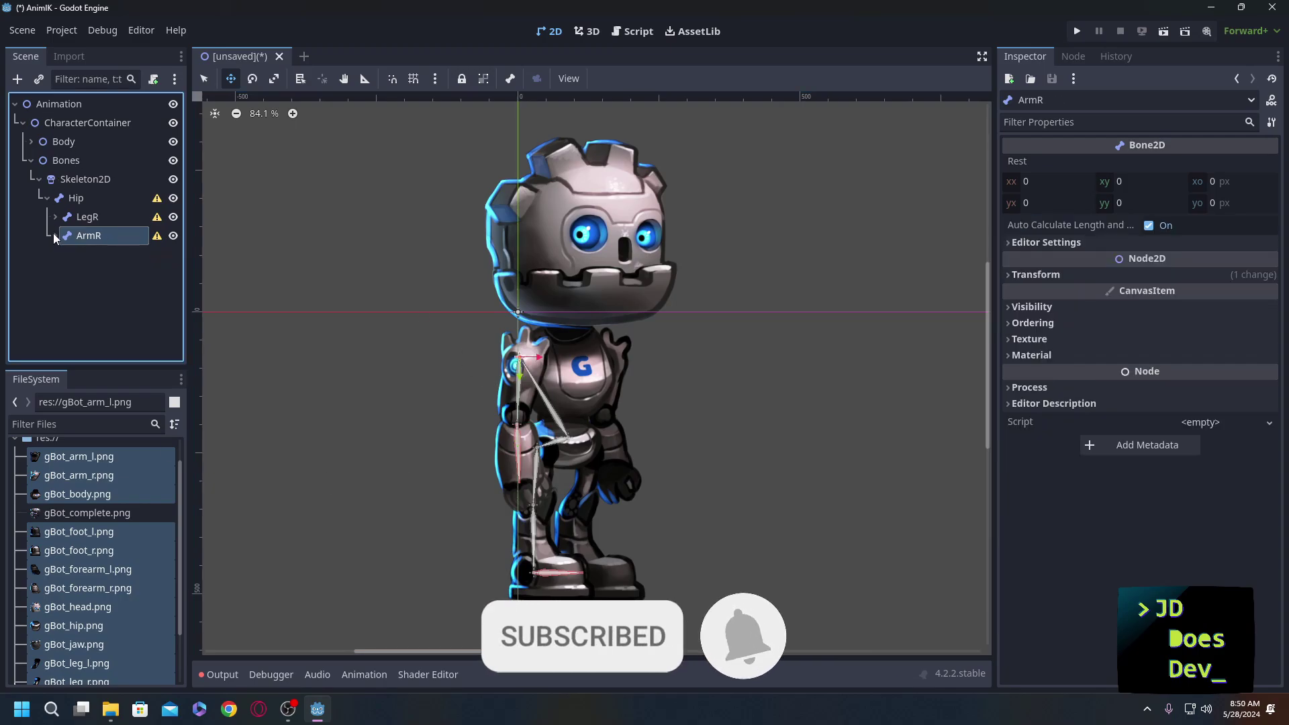
pyautogui.click(74, 199)
pyautogui.hotkey('ctrl', 'a')
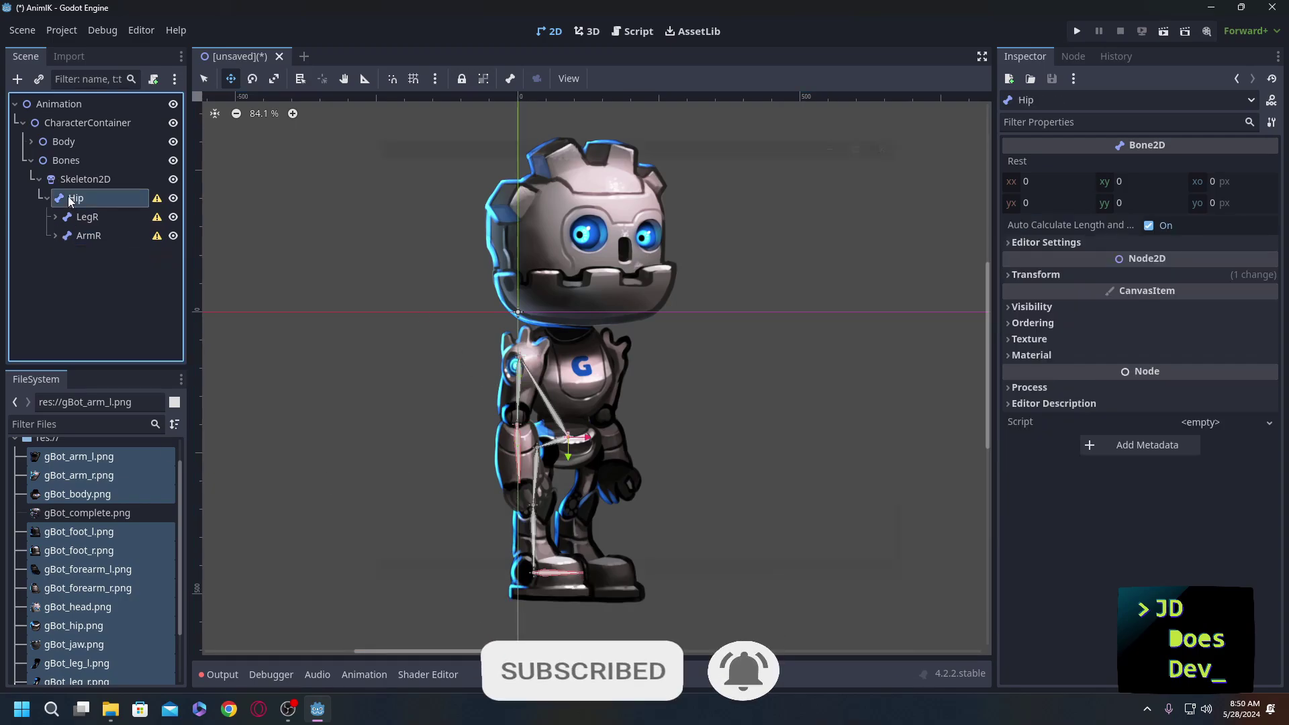
pyautogui.press('Return')
pyautogui.press('F2')
pyautogui.write('Head')
pyautogui.press('Return')
pyautogui.moveTo(573, 438); pyautogui.dragTo(529, 296)
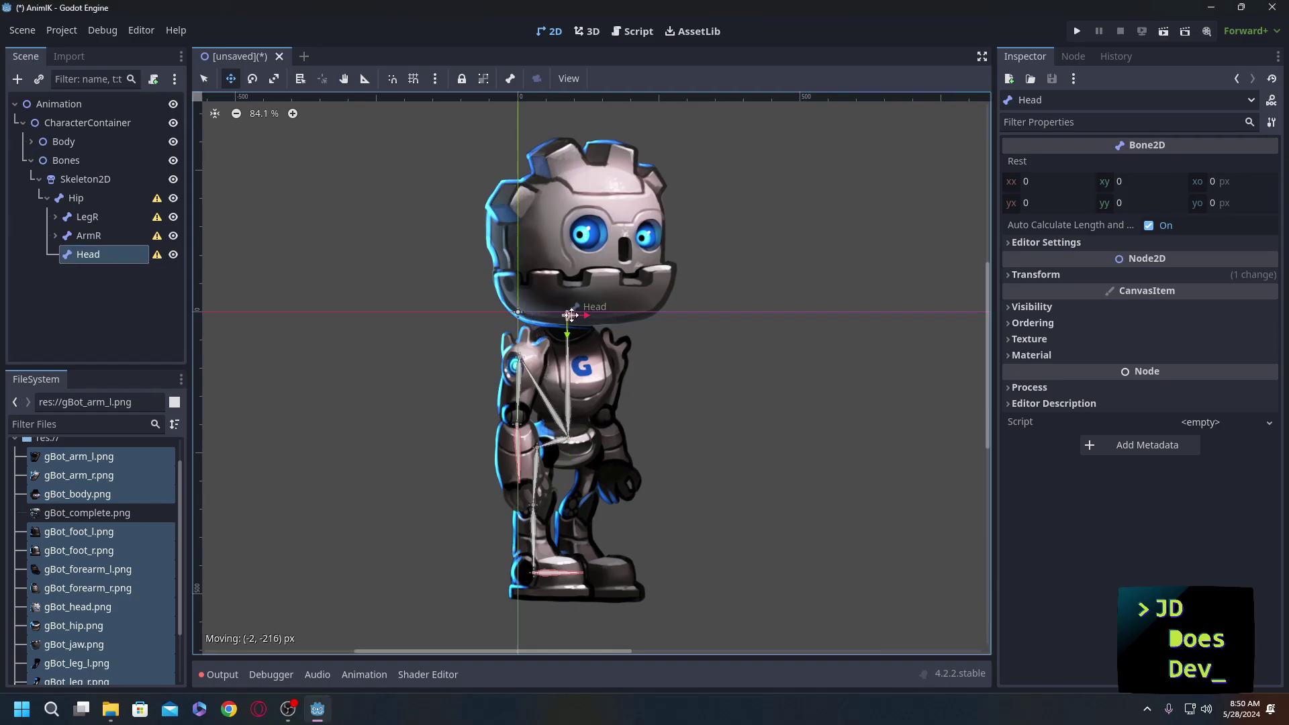
# Add a Jaw bone under Head with automatic length off and length about 178.
pyautogui.hotkey('ctrl', 'a')
pyautogui.press('Return')
pyautogui.press('F2')
pyautogui.write('Jaw')
pyautogui.press('Return')
pyautogui.click(1149, 226)
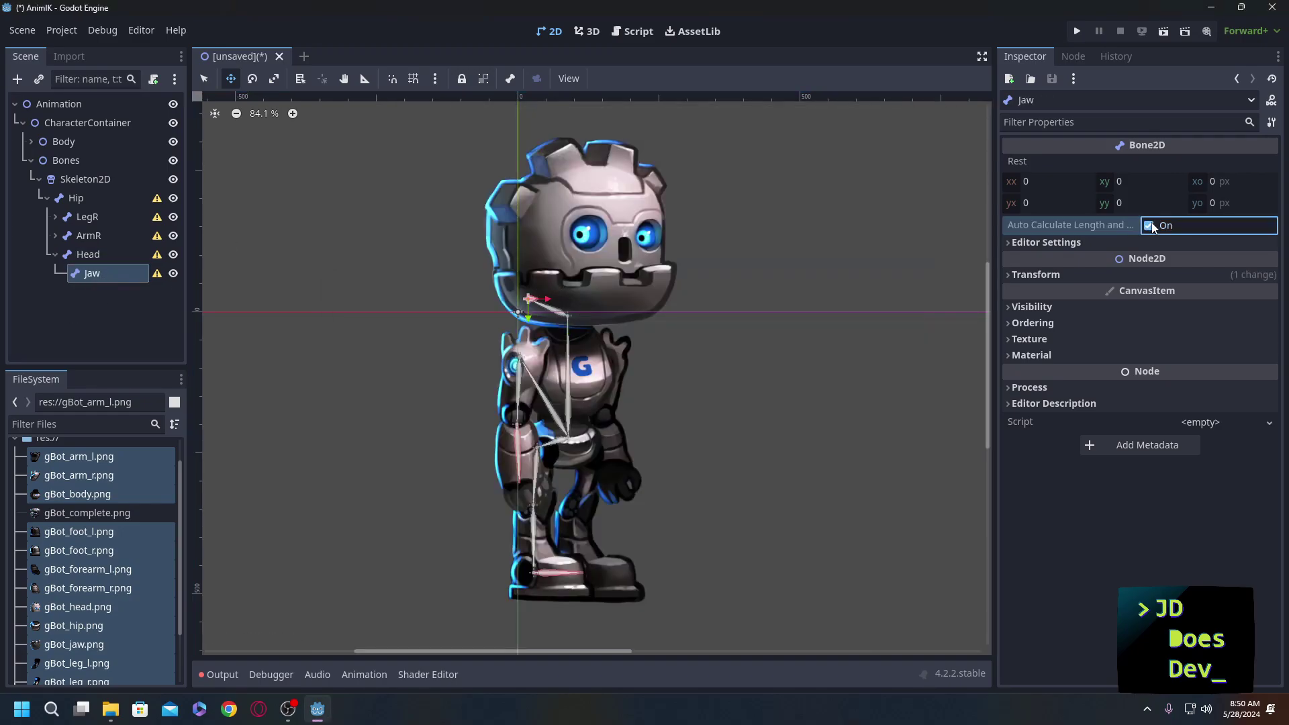
pyautogui.moveTo(1160, 254); pyautogui.dragTo(1176, 255)
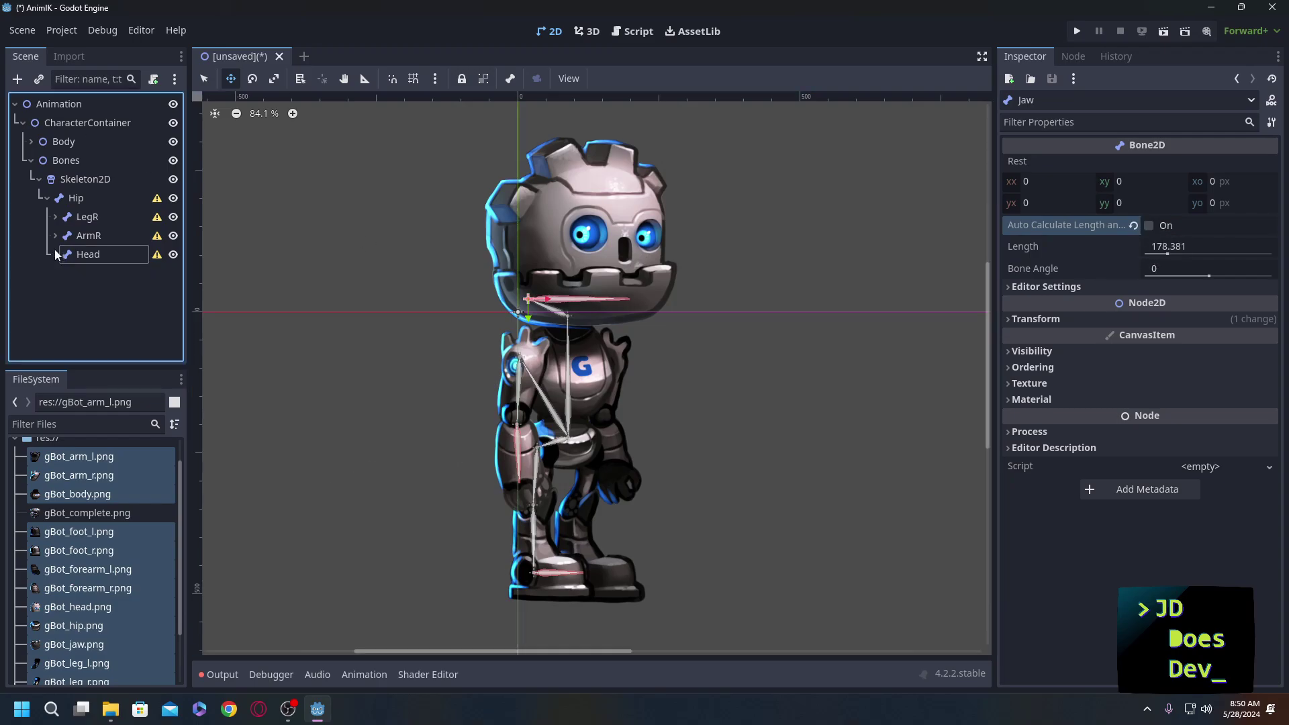
# Move the GBotLegR sprite's pivot to the hip.
pyautogui.click(30, 141)
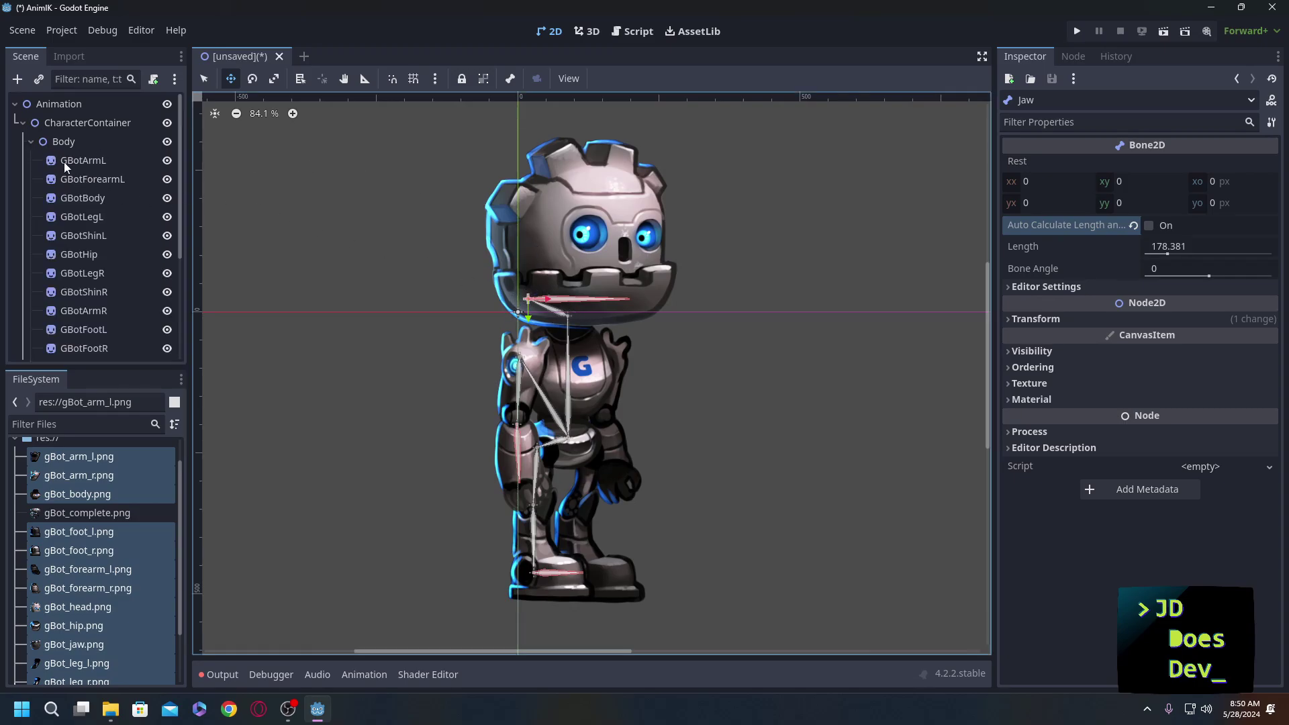
pyautogui.click(79, 273)
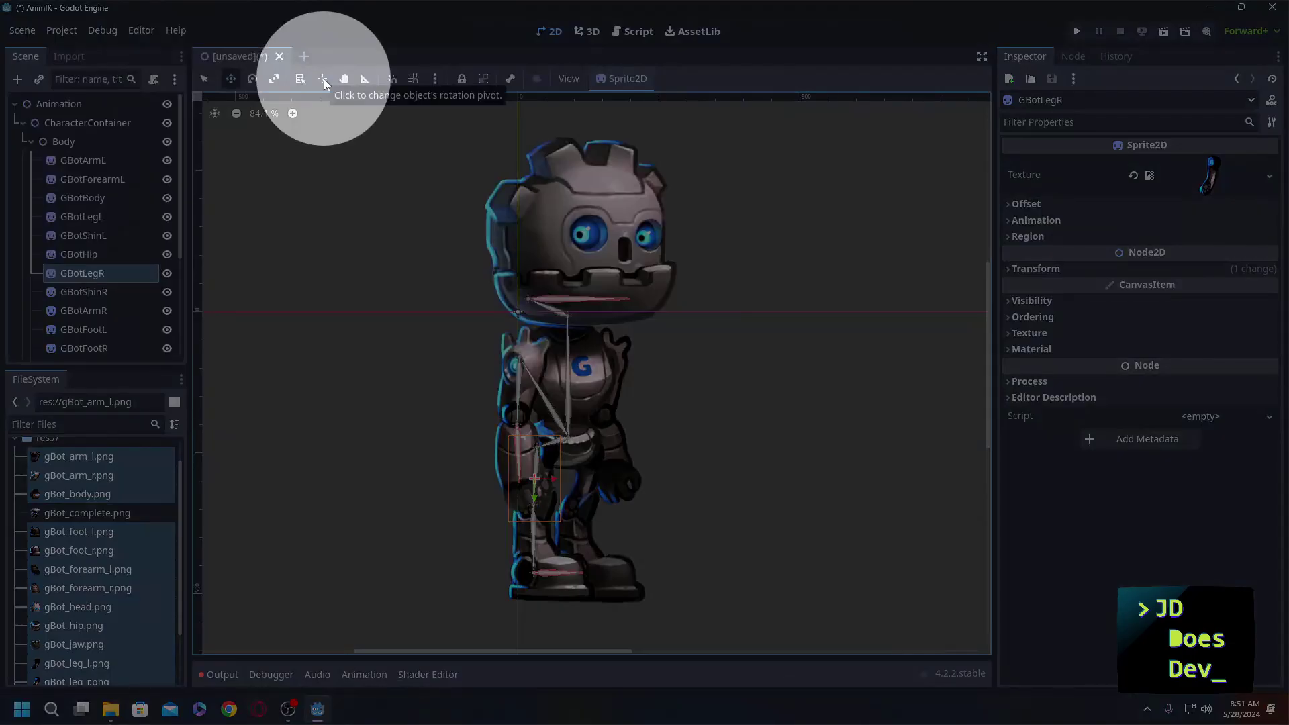
pyautogui.click(323, 79)
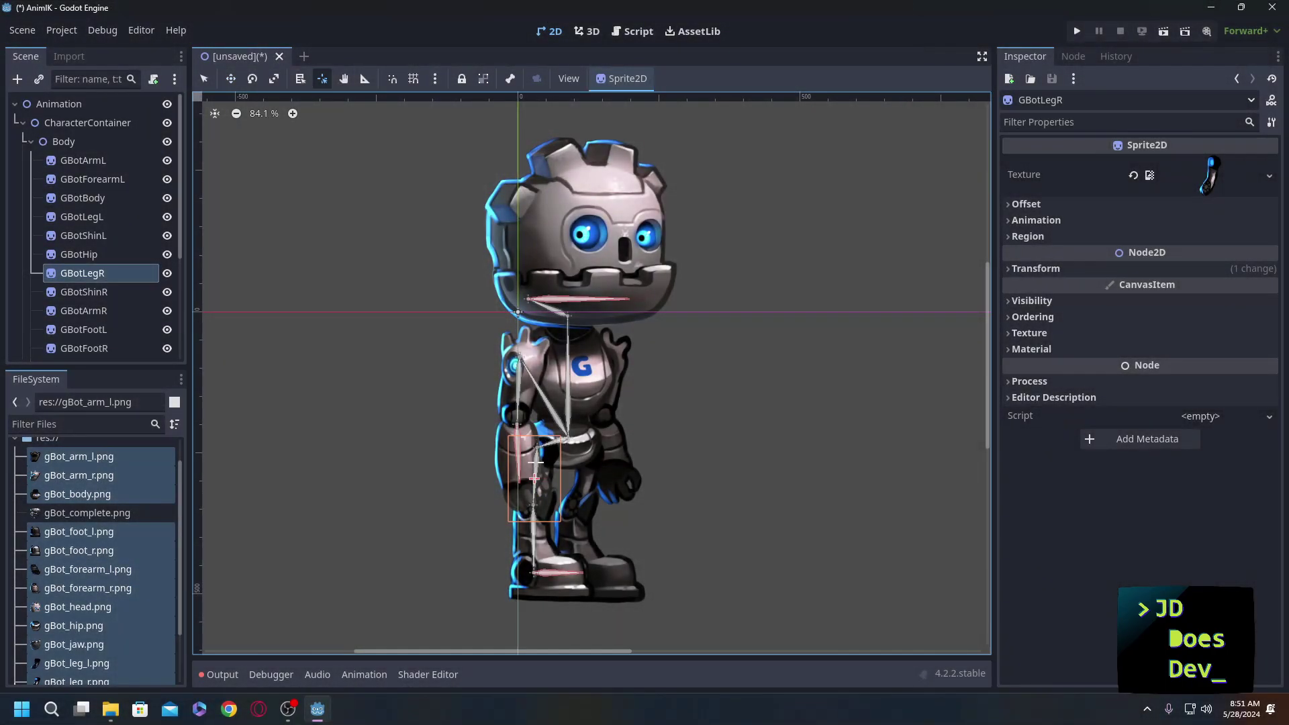
pyautogui.click(535, 446)
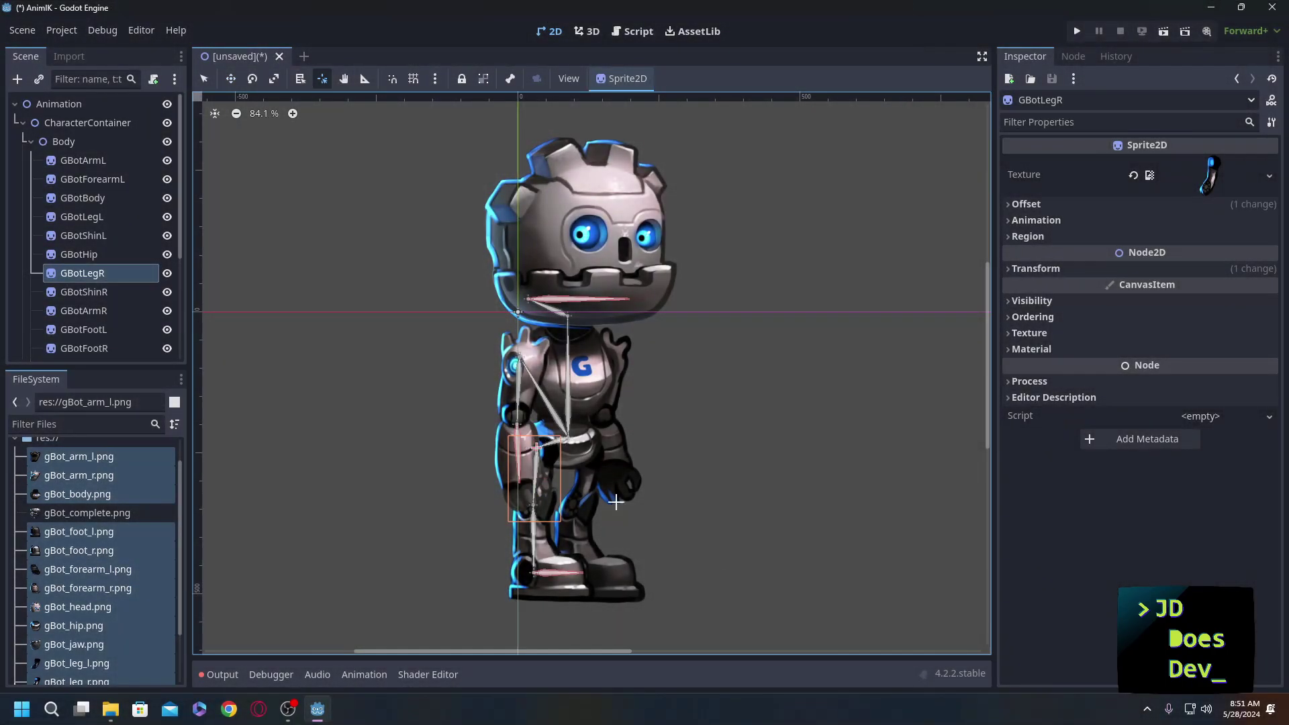
# Set pivots for the remaining body-part sprites through GBotJaw and position LegL at the hip.
pyautogui.click(80, 292)
pyautogui.click(84, 348)
pyautogui.click(83, 311)
pyautogui.scroll(-2, 83, 302)
pyautogui.click(83, 320)
pyautogui.press('Down')
pyautogui.scroll(3, 94, 202)
pyautogui.click(31, 142)
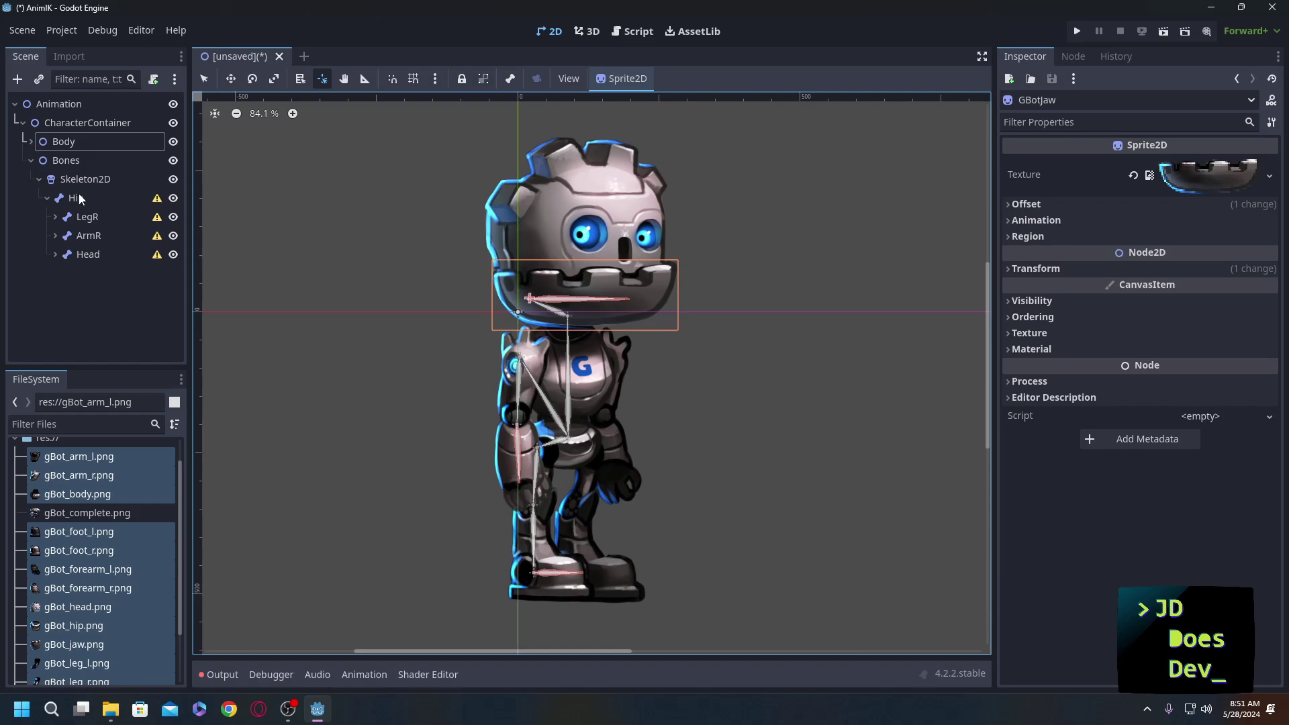
pyautogui.moveTo(571, 437); pyautogui.dragTo(592, 453)
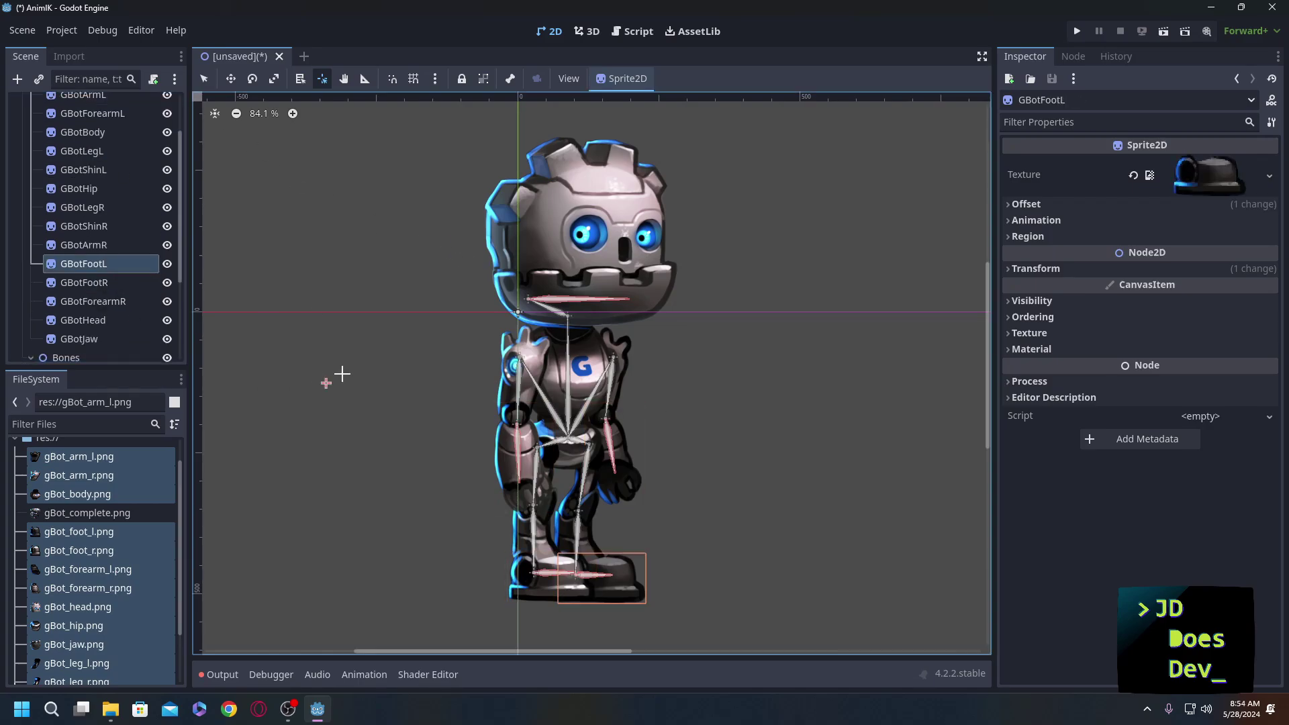
# Rotate LegR to check the right leg swings with it, then show its ShinR and FootR bones.
pyautogui.scroll(-3, 66, 310)
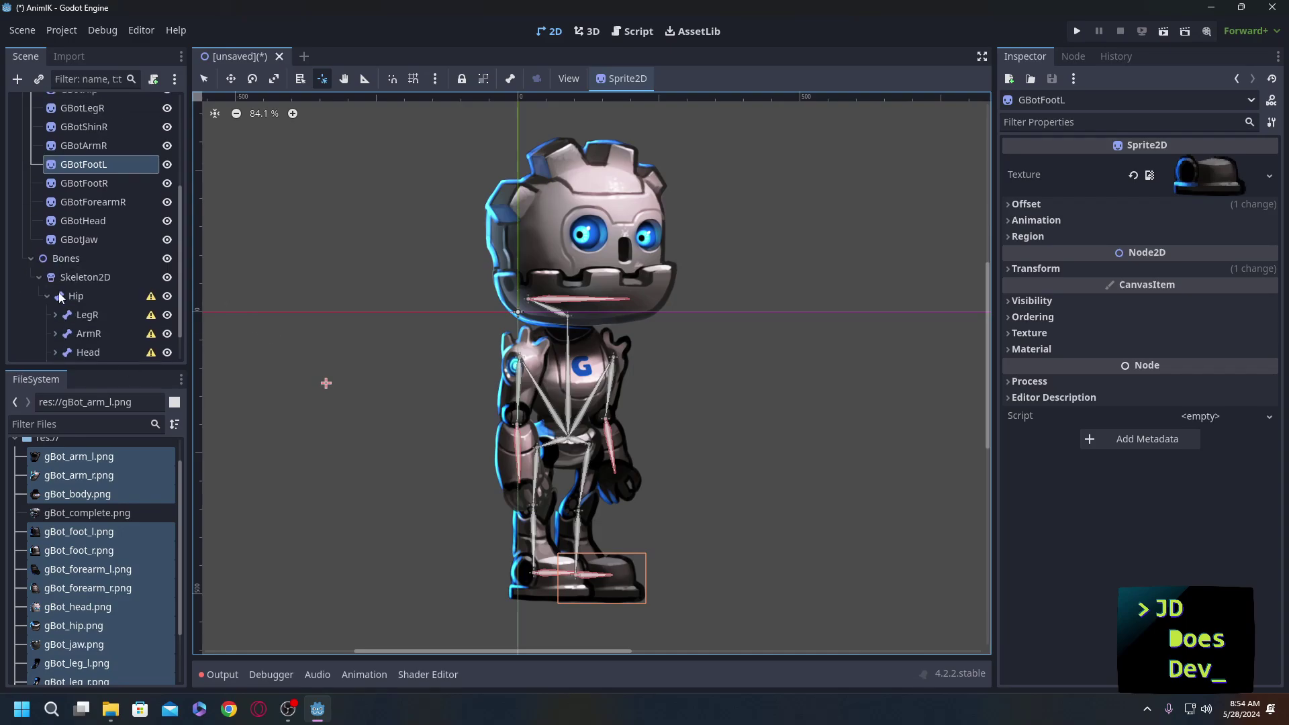
pyautogui.click(85, 315)
pyautogui.click(252, 79)
pyautogui.moveTo(544, 518); pyautogui.dragTo(469, 536)
pyautogui.click(55, 315)
pyautogui.scroll(-2, 88, 240)
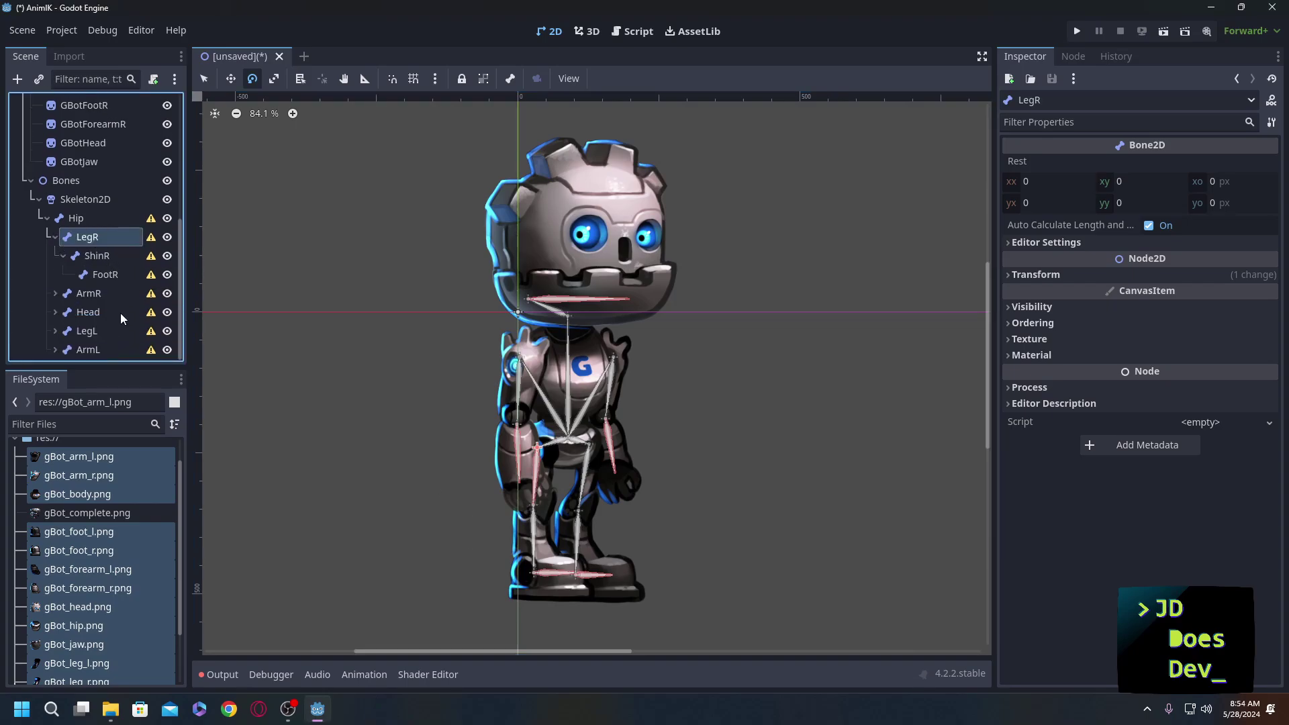
# Add a RemoteTransform2D under LegR and assign its Remote Path to the matching GBot sprite.
pyautogui.hotkey('ctrl', 'a')
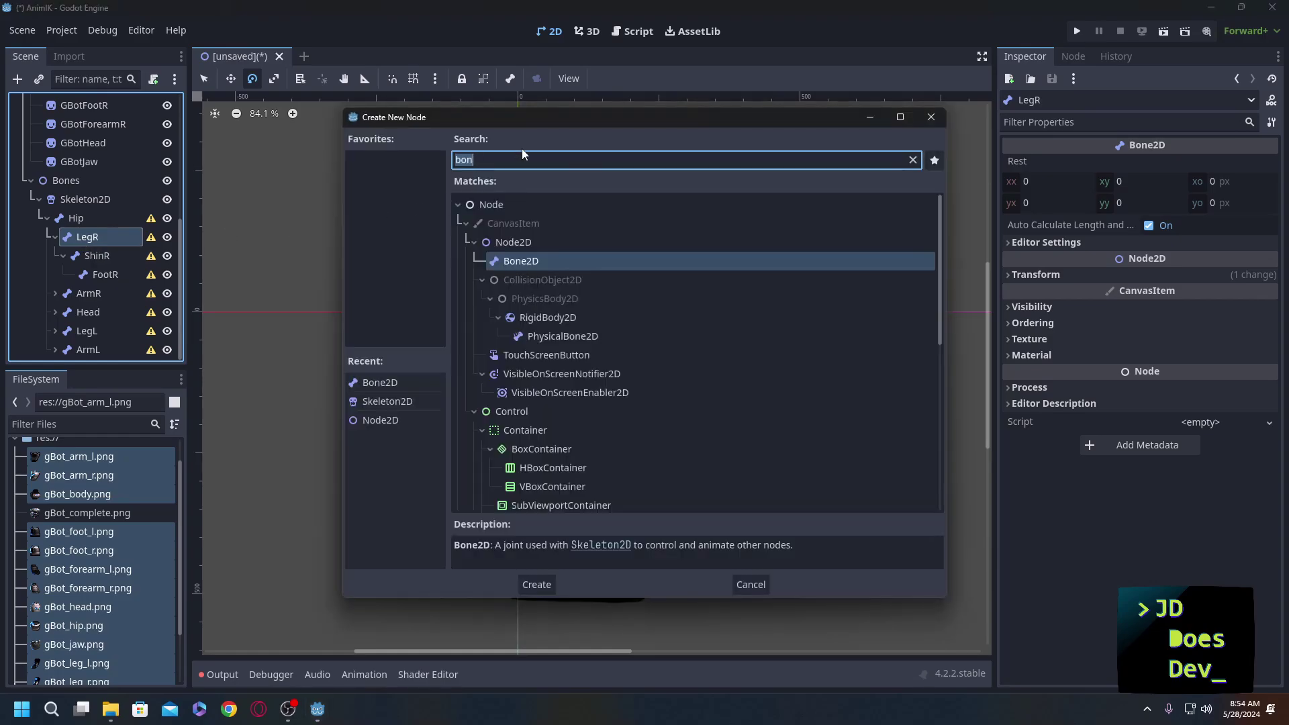
pyautogui.press('BackSpace')
pyautogui.write('remo')
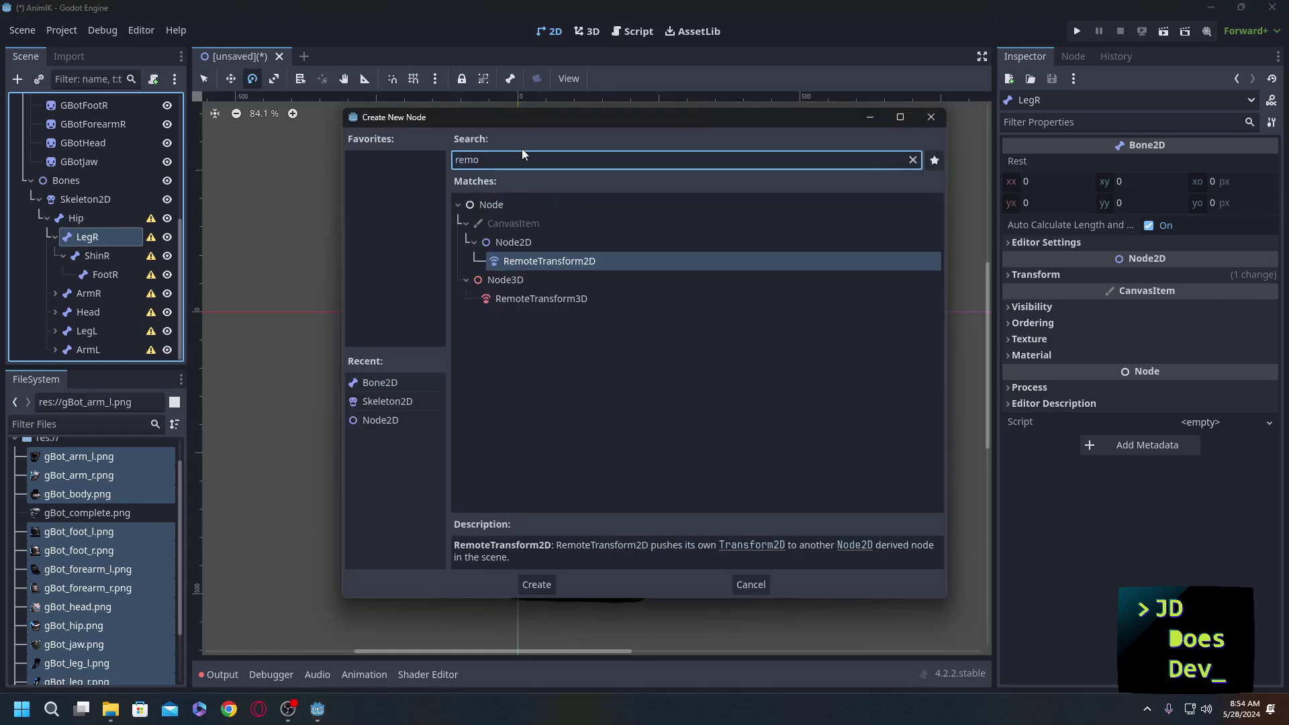
pyautogui.press('Return')
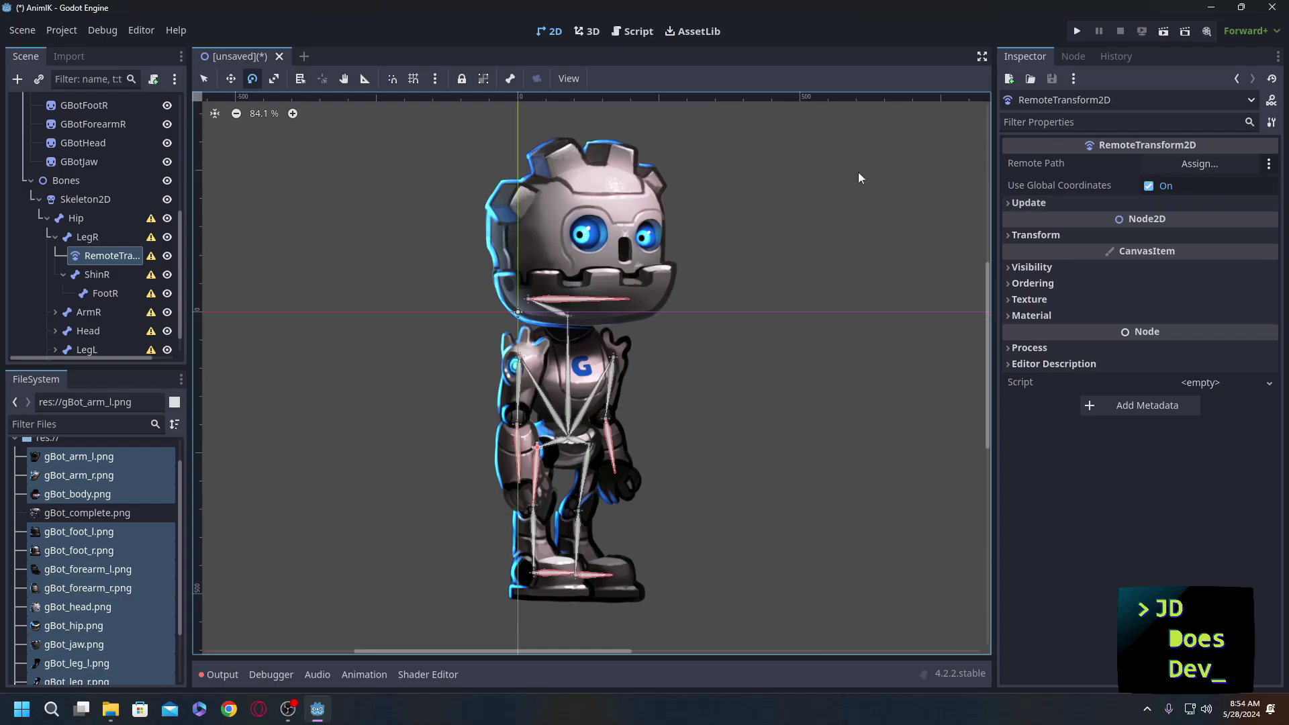
pyautogui.click(1196, 166)
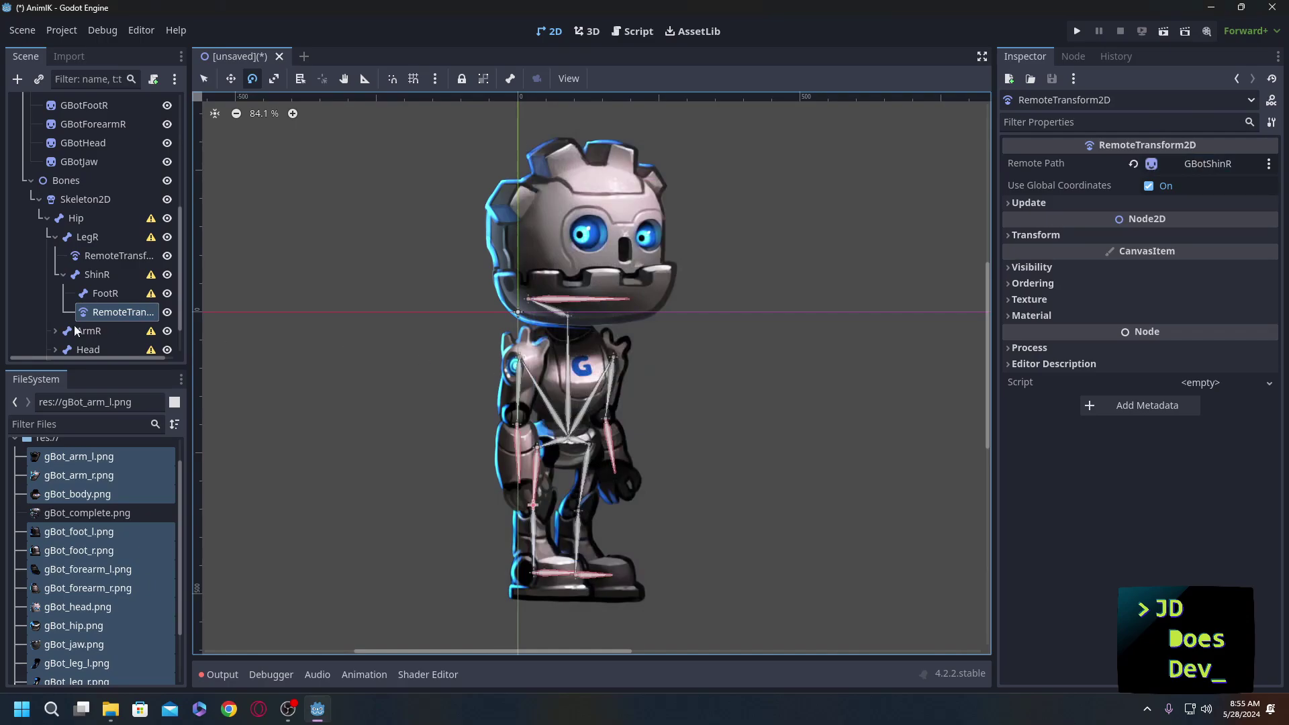
pyautogui.scroll(-1, 74, 325)
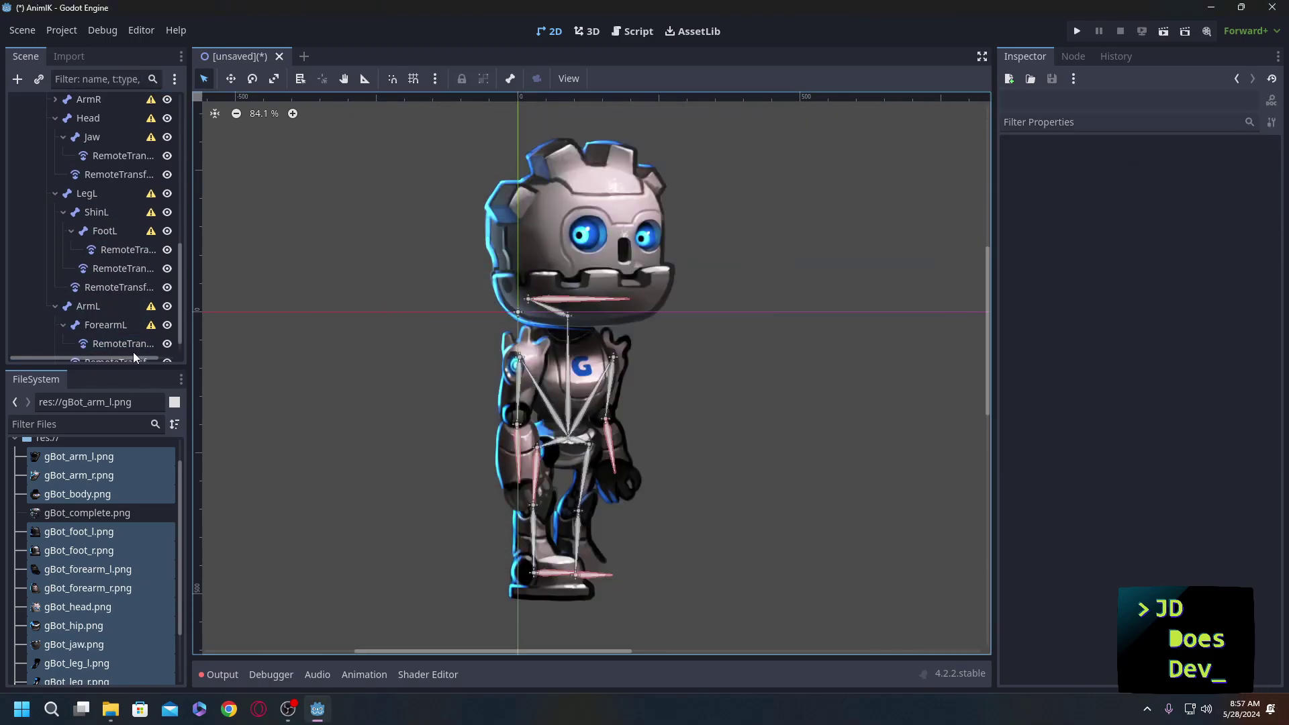
# Overwrite the Skeleton2D rest pose with the current bone layout to clear the warnings.
pyautogui.scroll(3, 114, 159)
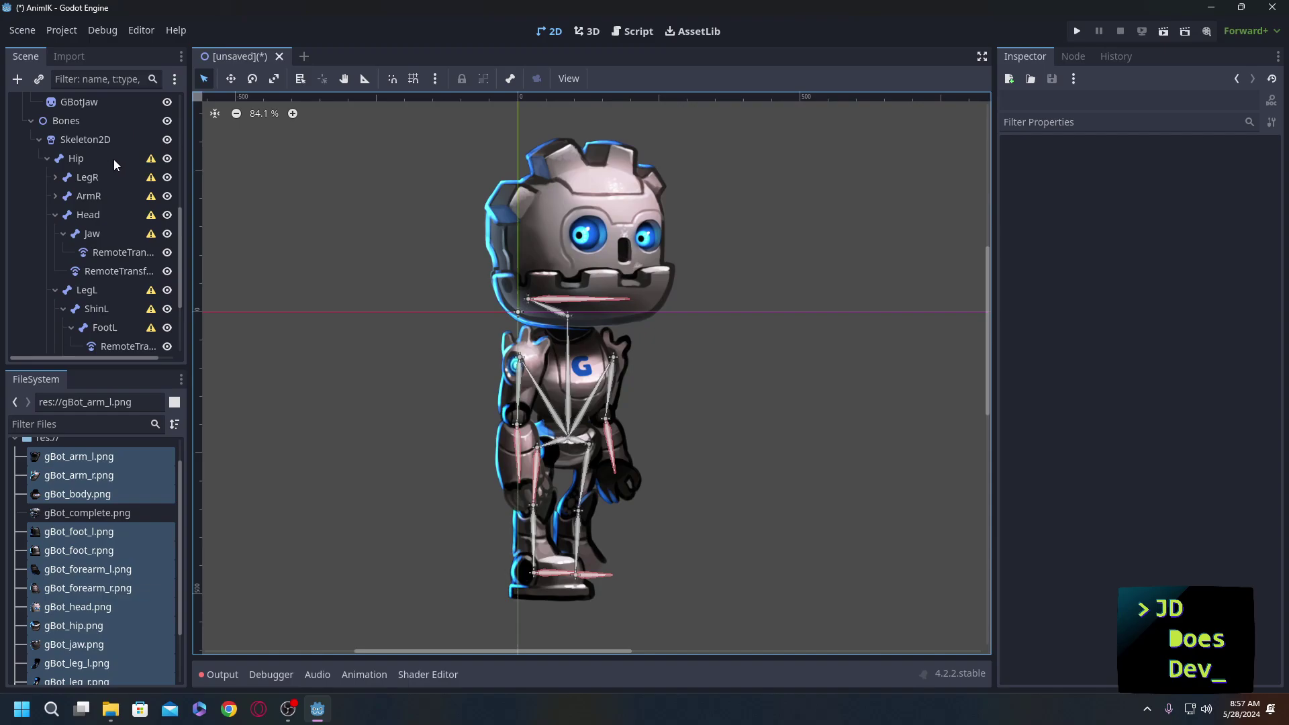
pyautogui.click(151, 159)
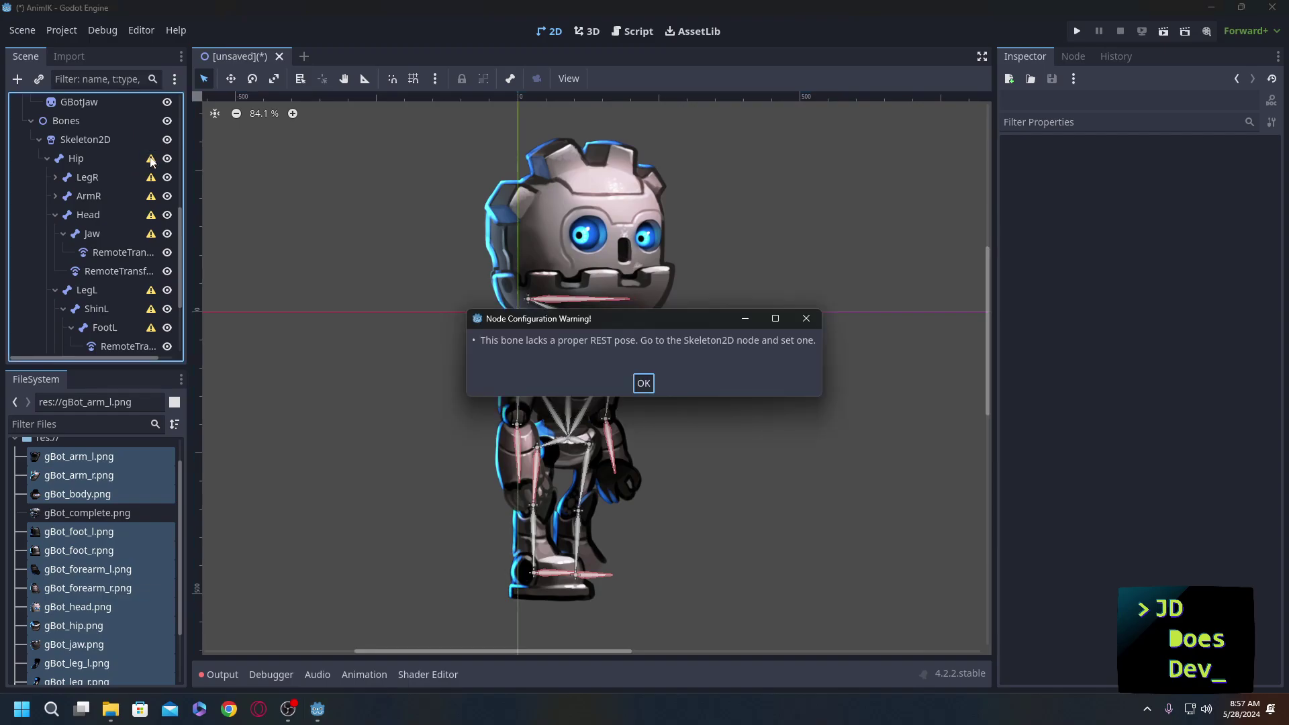
pyautogui.click(648, 387)
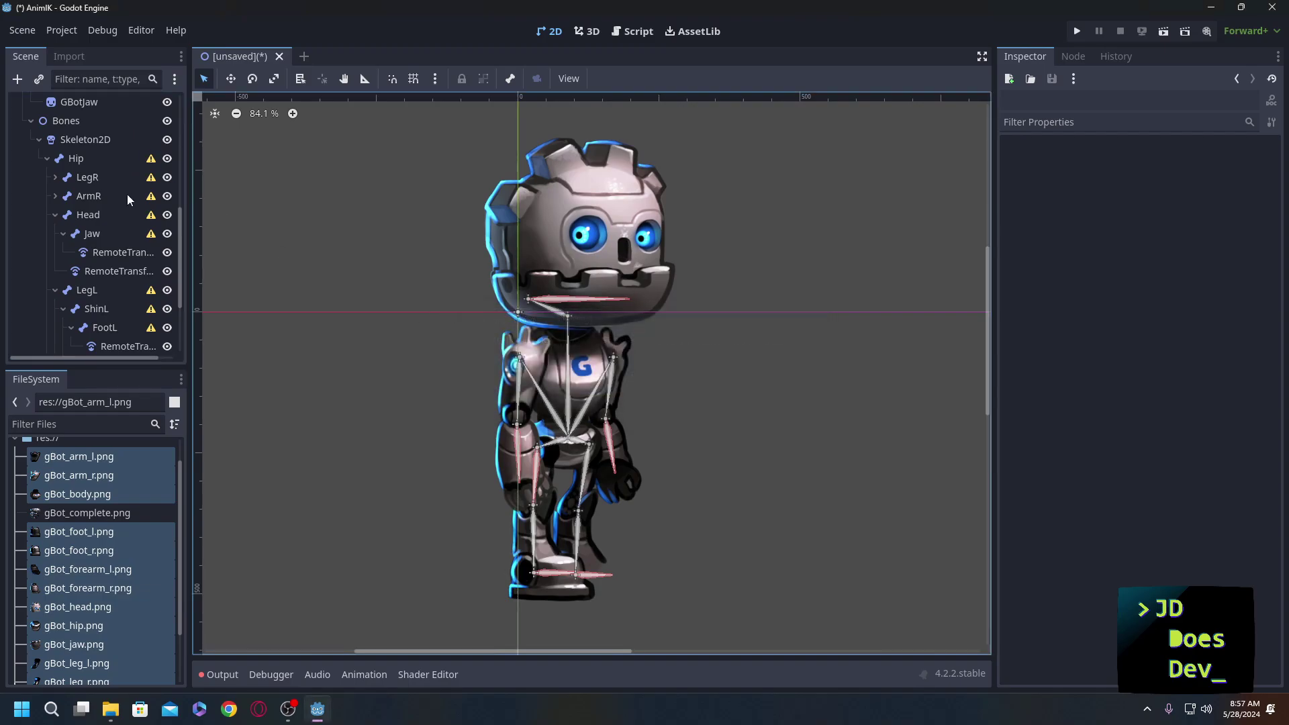
pyautogui.click(82, 138)
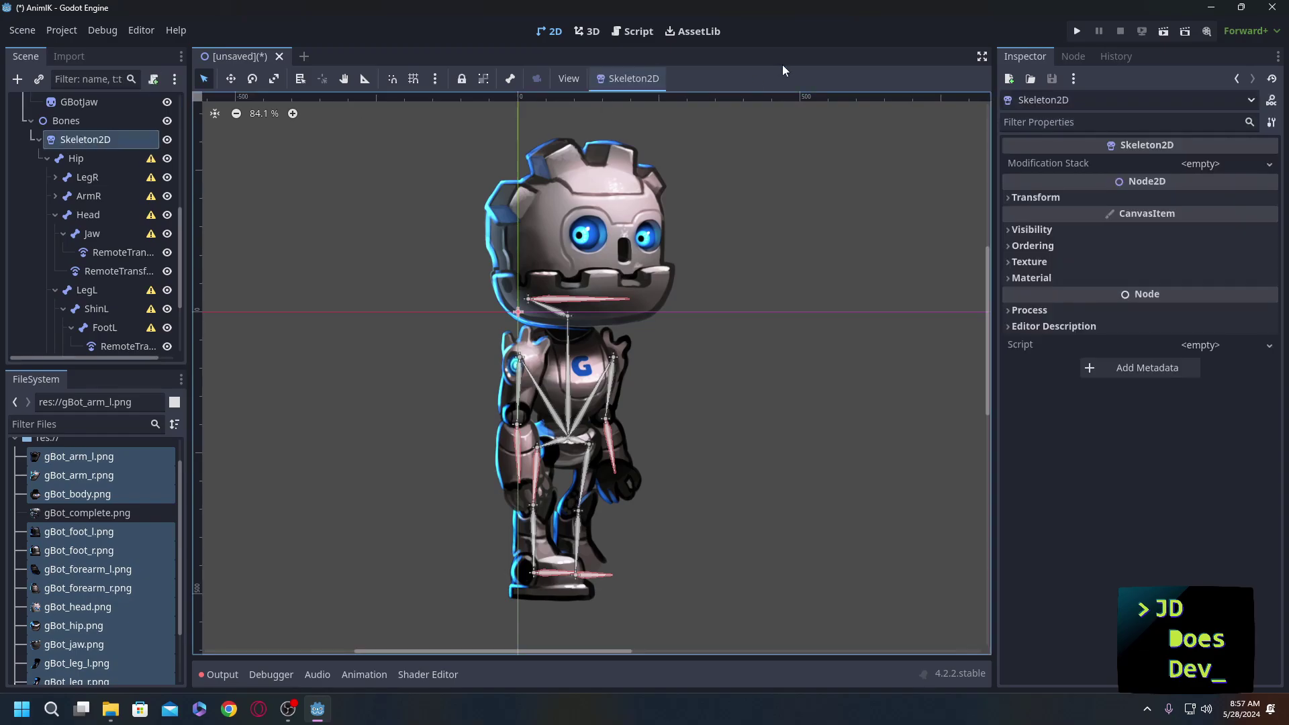
pyautogui.click(639, 76)
pyautogui.click(642, 125)
pyautogui.click(98, 178)
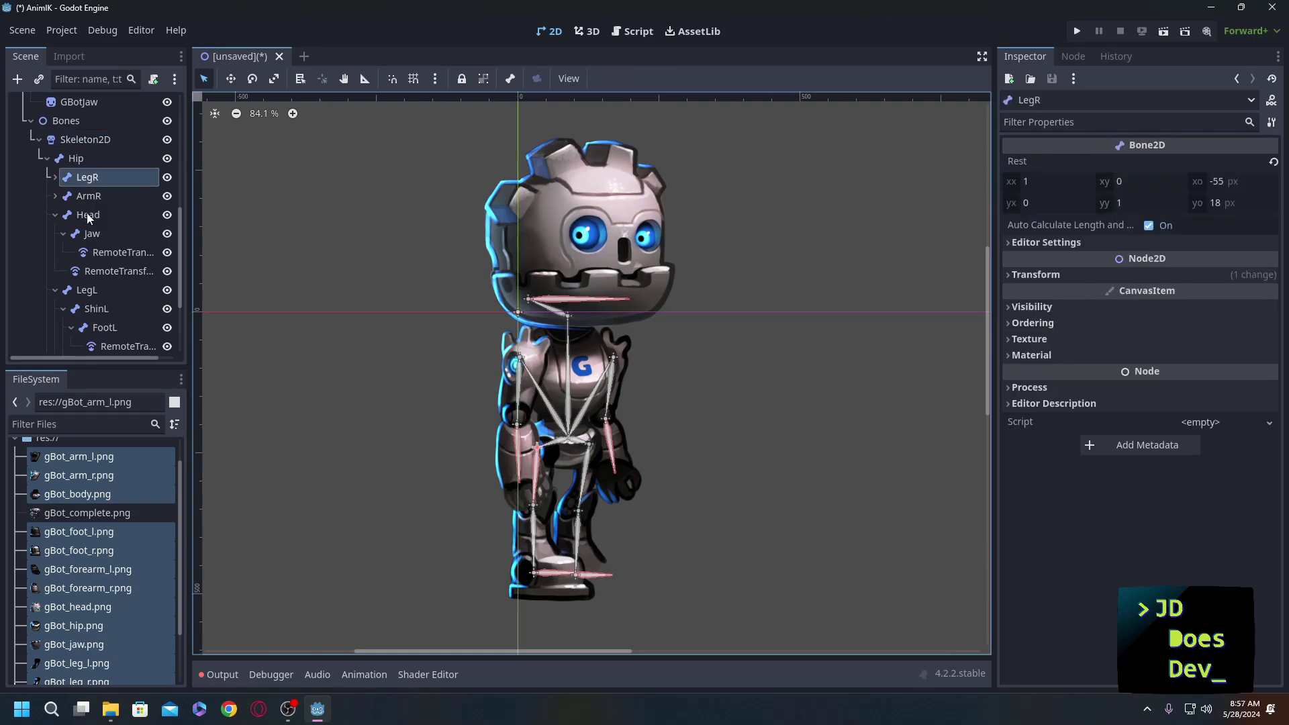
# Rotate ArmR up-left to test the right arm, then reset the skeleton to rest pose.
pyautogui.click(87, 196)
pyautogui.press('e')
pyautogui.moveTo(462, 435); pyautogui.dragTo(322, 296)
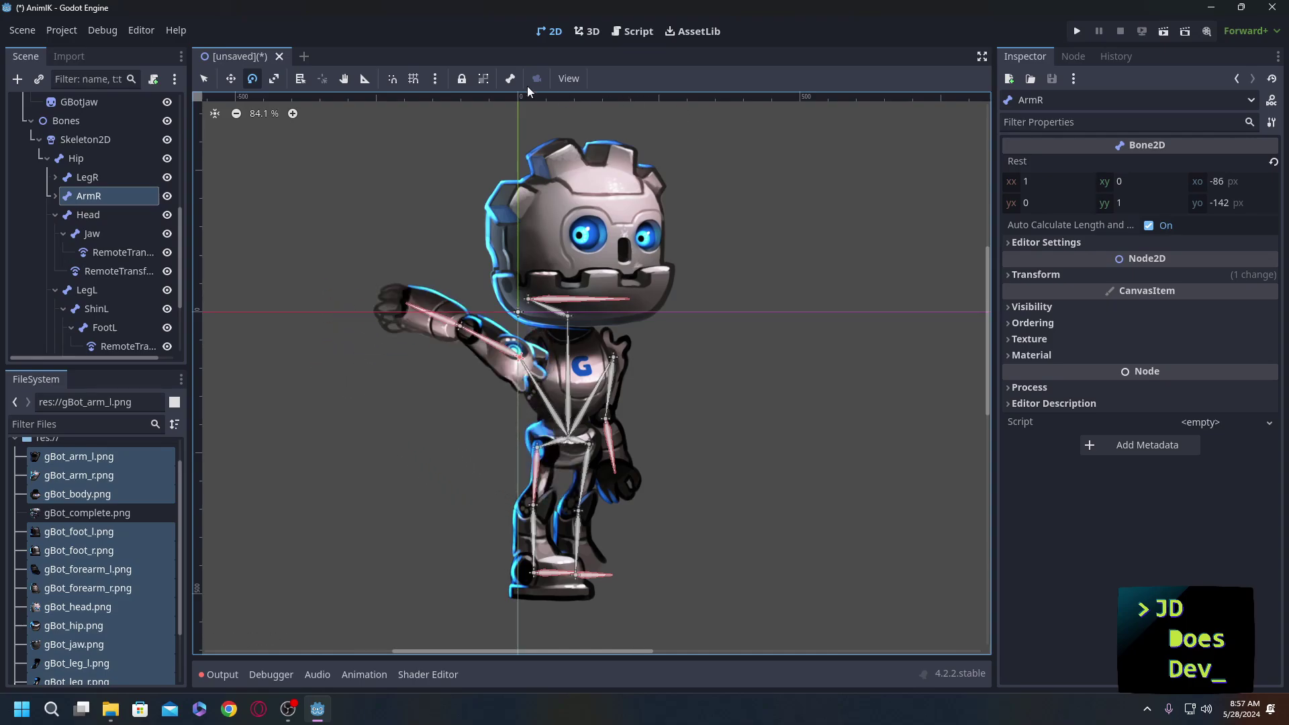
pyautogui.click(85, 139)
pyautogui.click(649, 80)
pyautogui.click(630, 102)
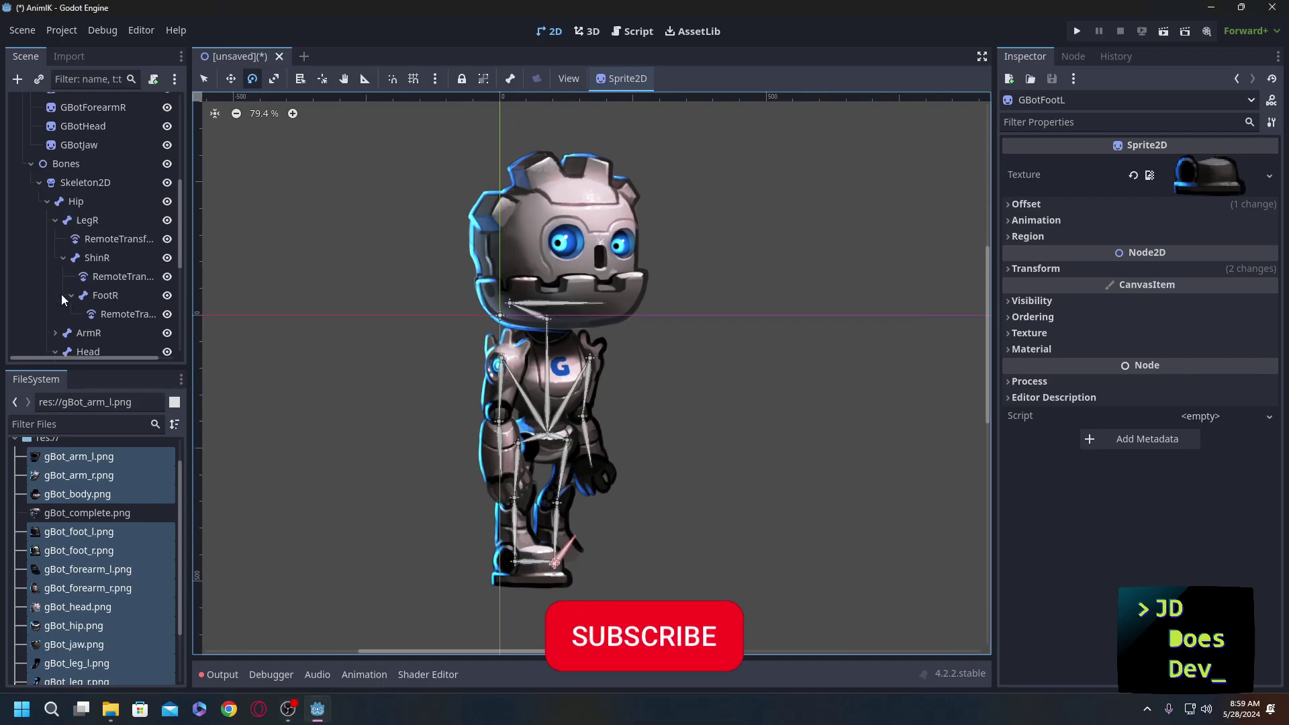
# Revert the GBotFootL sprite's offset back to zero.
pyautogui.click(105, 134)
pyautogui.click(108, 311)
pyautogui.moveTo(462, 594); pyautogui.dragTo(462, 584)
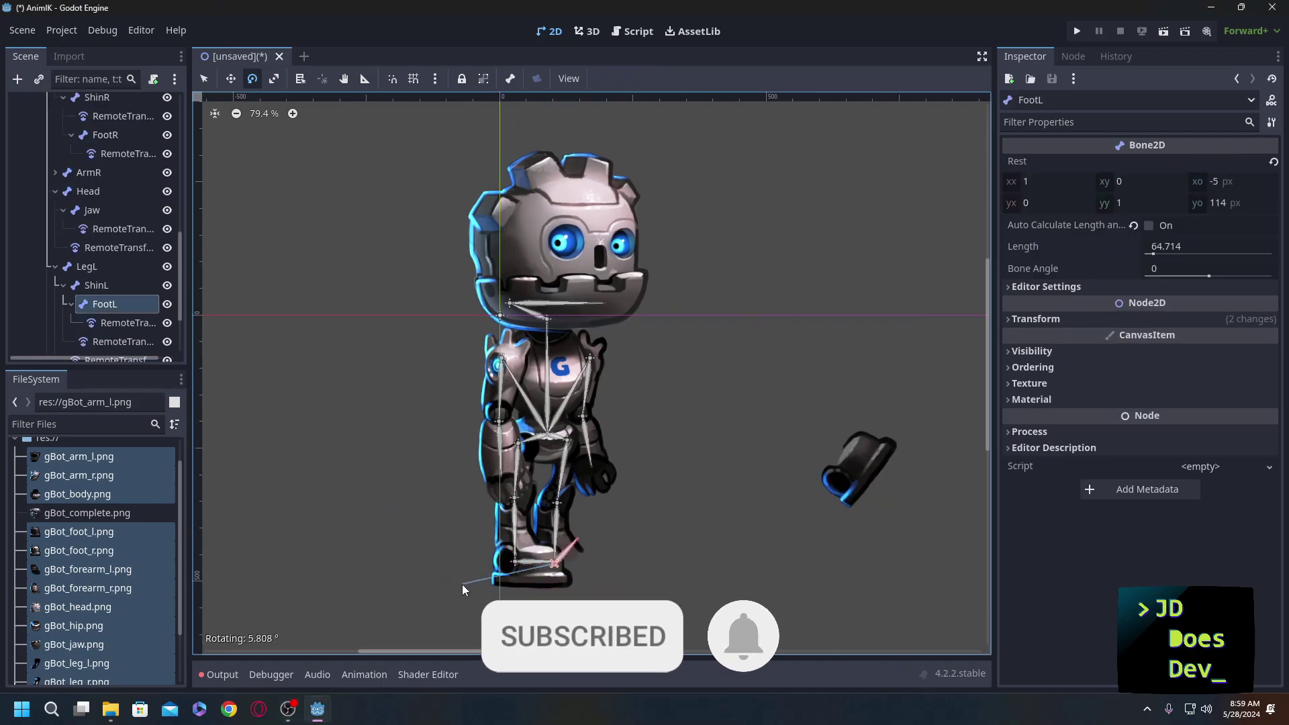
pyautogui.scroll(5, 114, 202)
pyautogui.scroll(3, 115, 202)
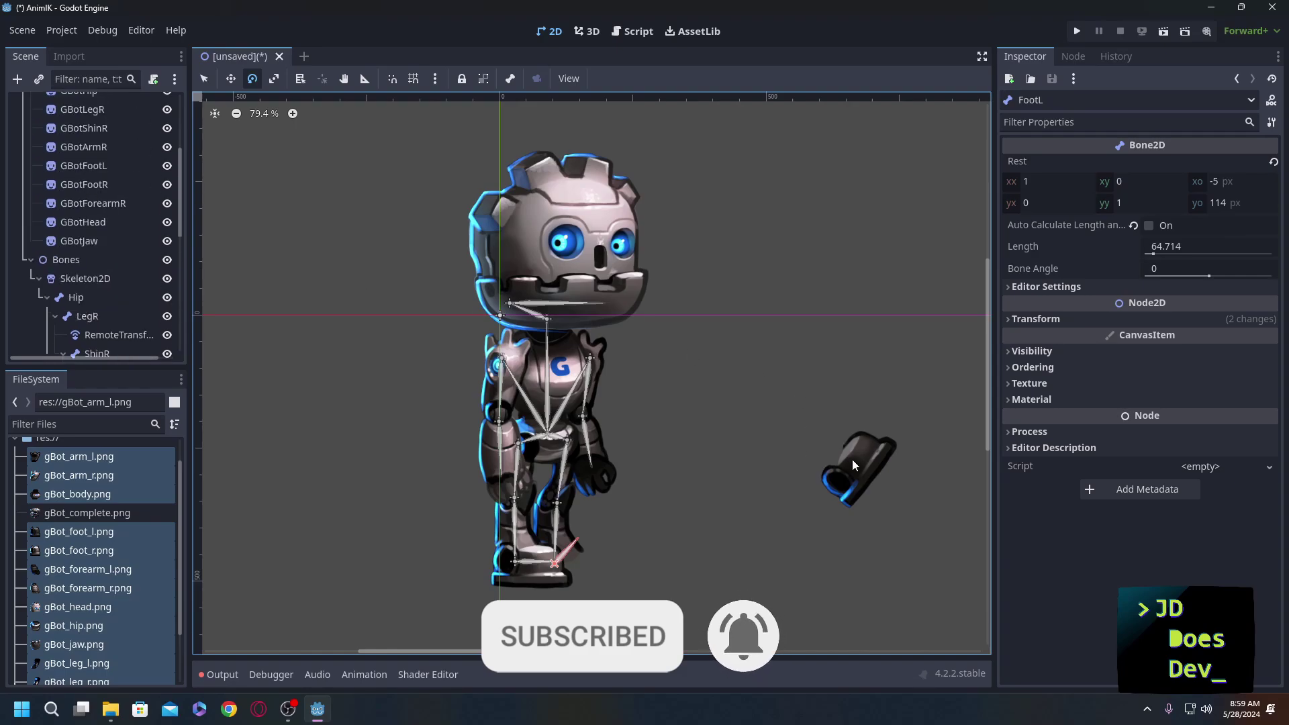
pyautogui.click(72, 167)
pyautogui.click(1016, 205)
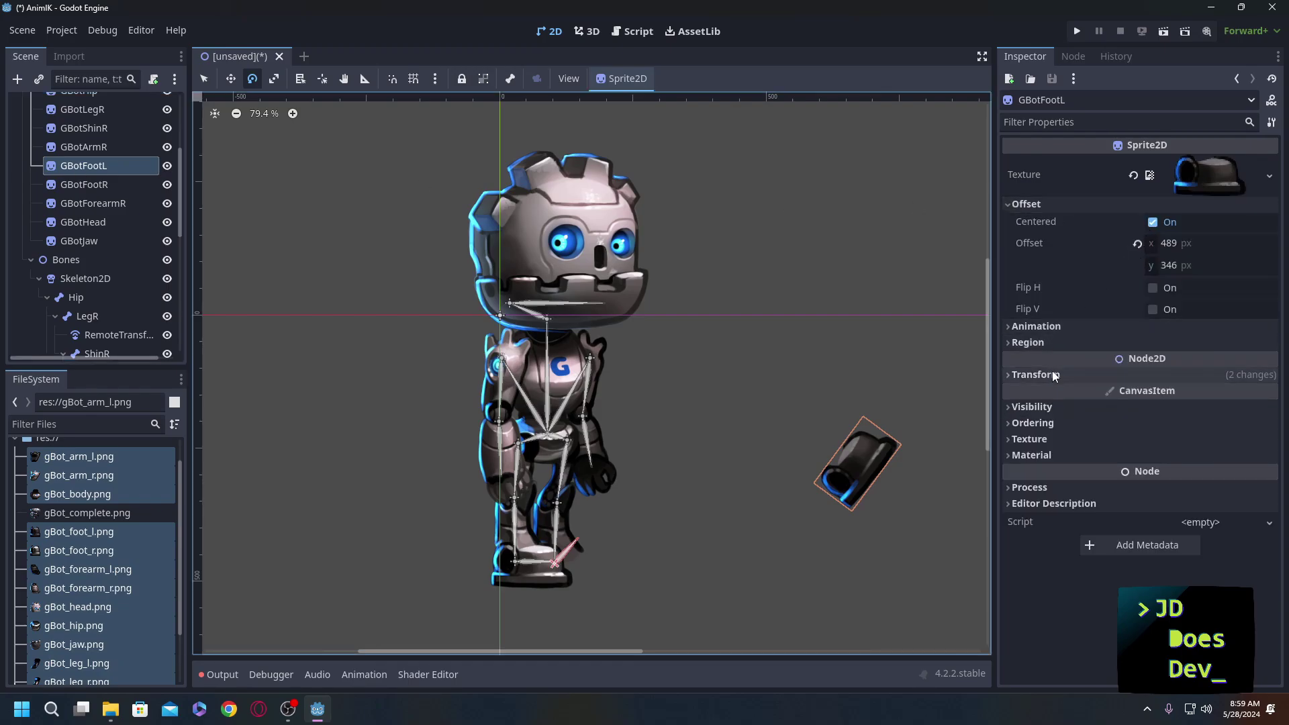
pyautogui.click(1138, 245)
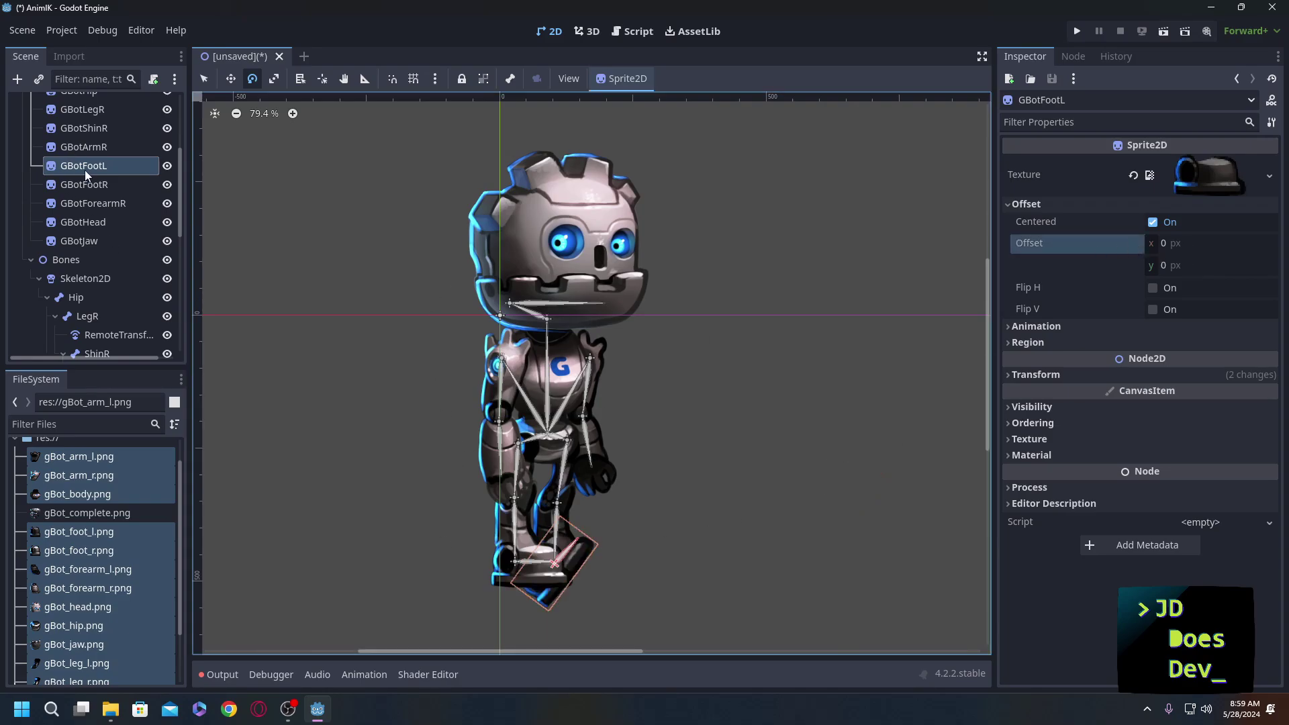
# Return the Skeleton2D bones to their rest pose.
pyautogui.scroll(3, 107, 166)
pyautogui.scroll(-3, 107, 166)
pyautogui.click(85, 282)
pyautogui.click(640, 80)
pyautogui.click(637, 103)
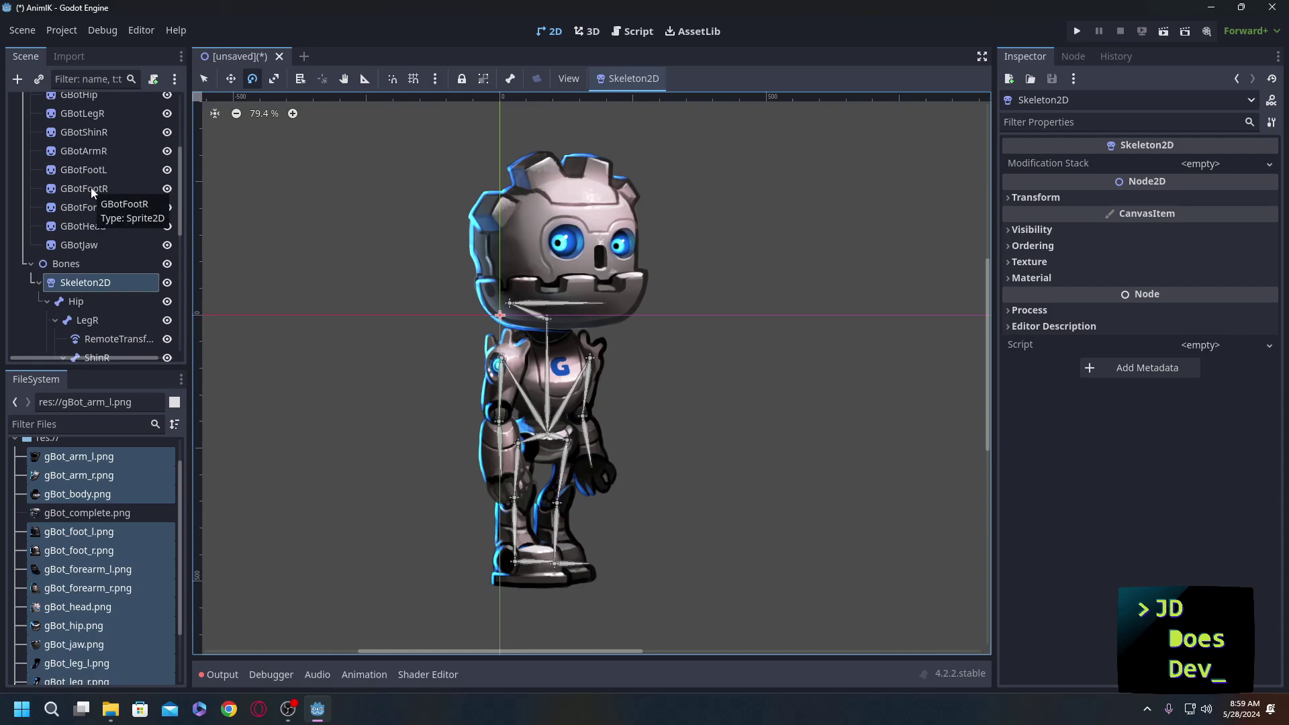
# Pivot GBotFootL at the left ankle (offset 47.768, 12.152), hiding GBotFootR meanwhile.
pyautogui.click(83, 170)
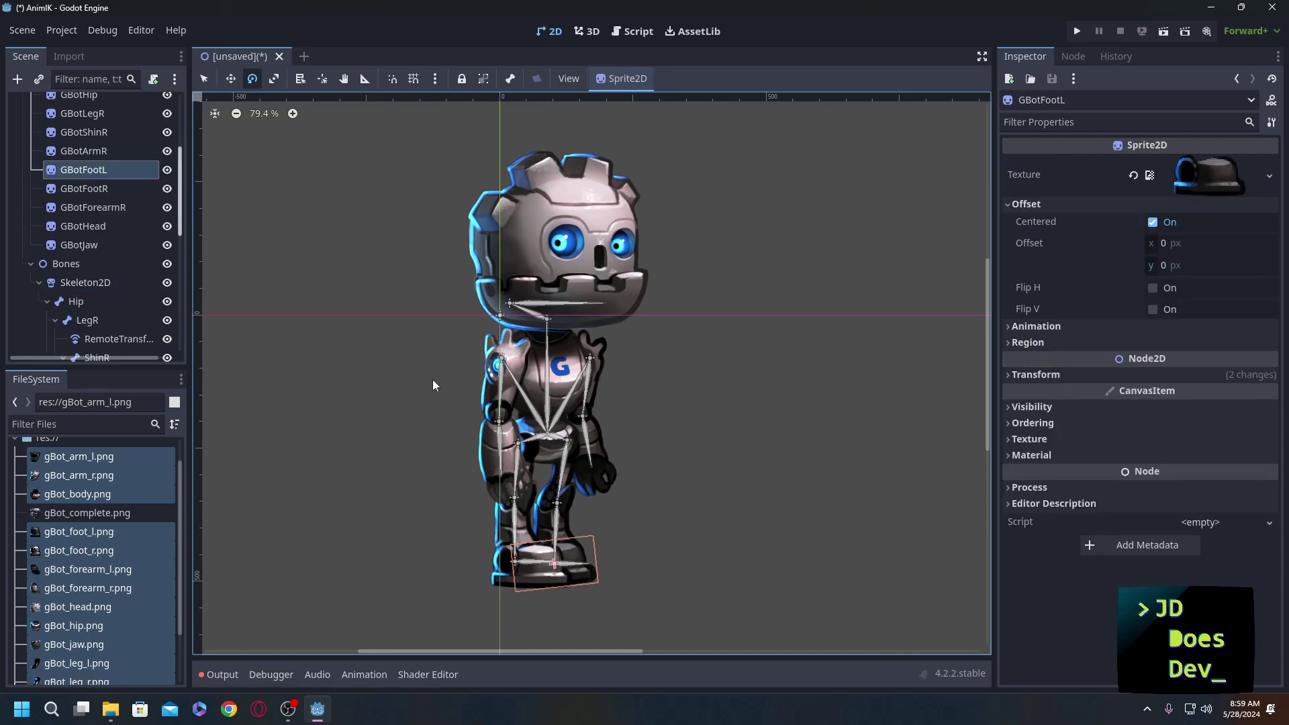
pyautogui.click(166, 188)
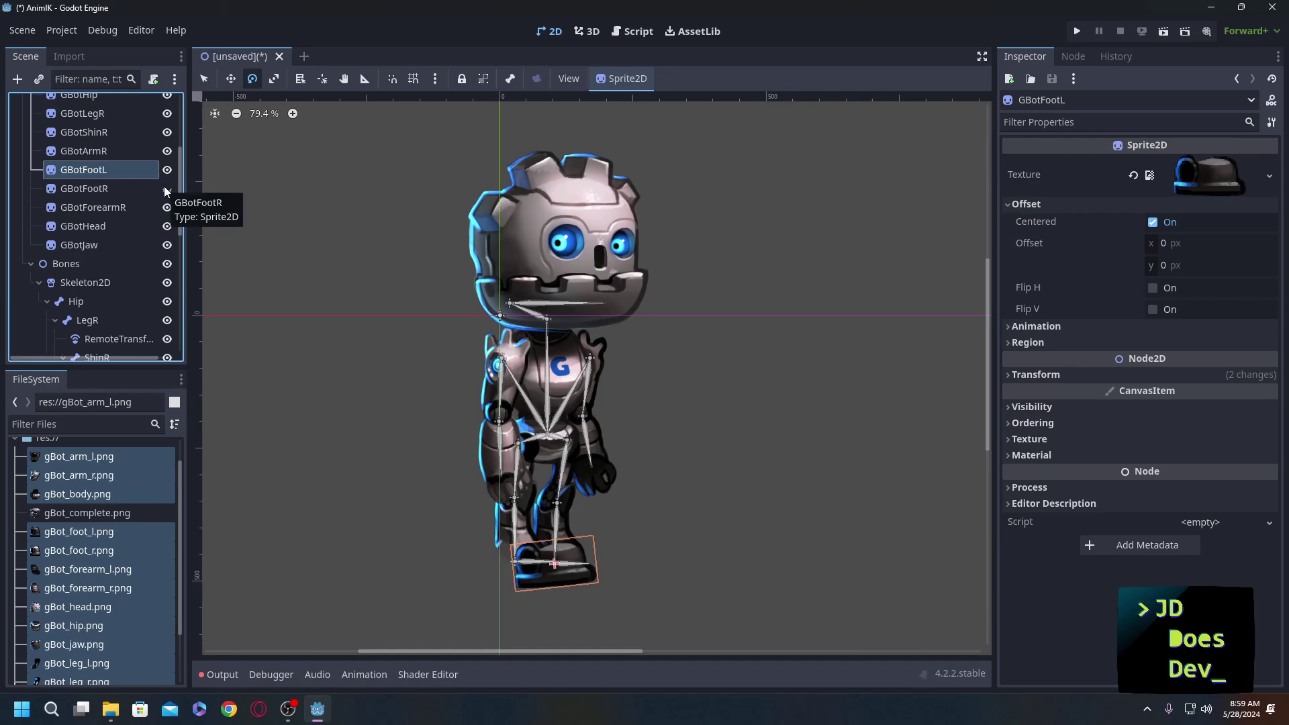
pyautogui.click(322, 79)
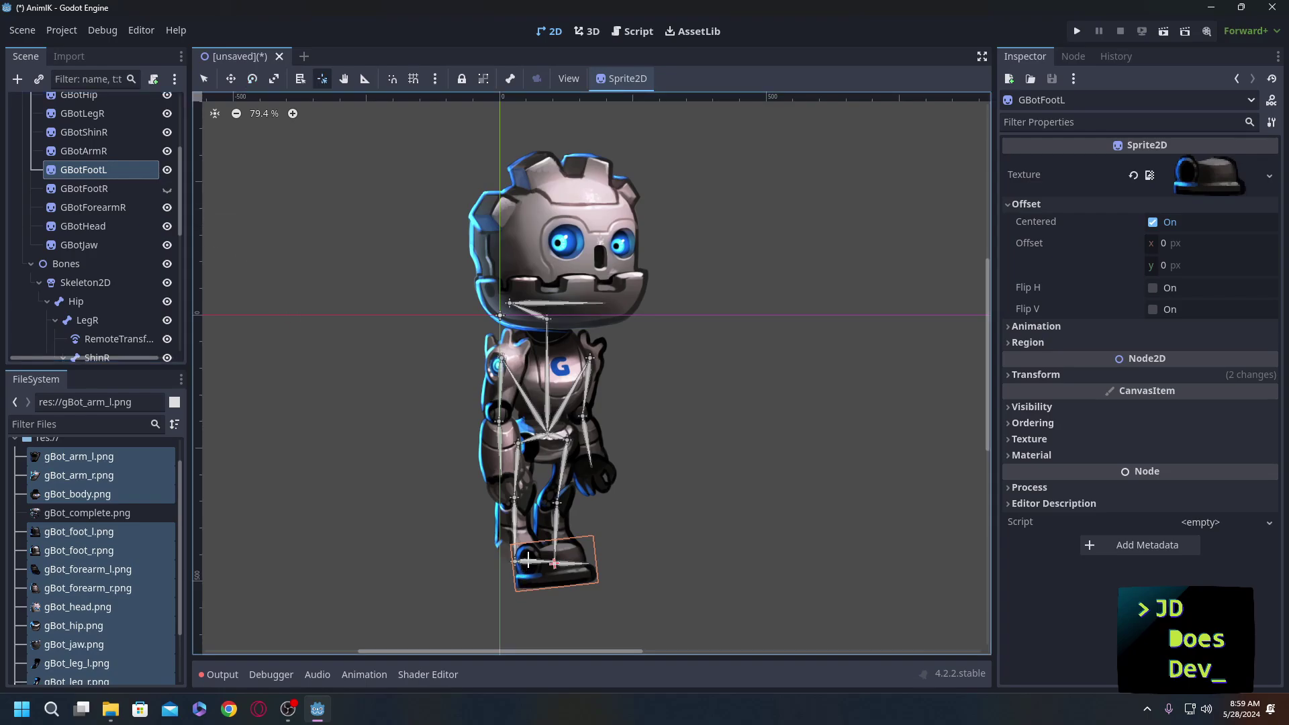
pyautogui.click(529, 560)
pyautogui.click(166, 188)
pyautogui.scroll(-5, 108, 262)
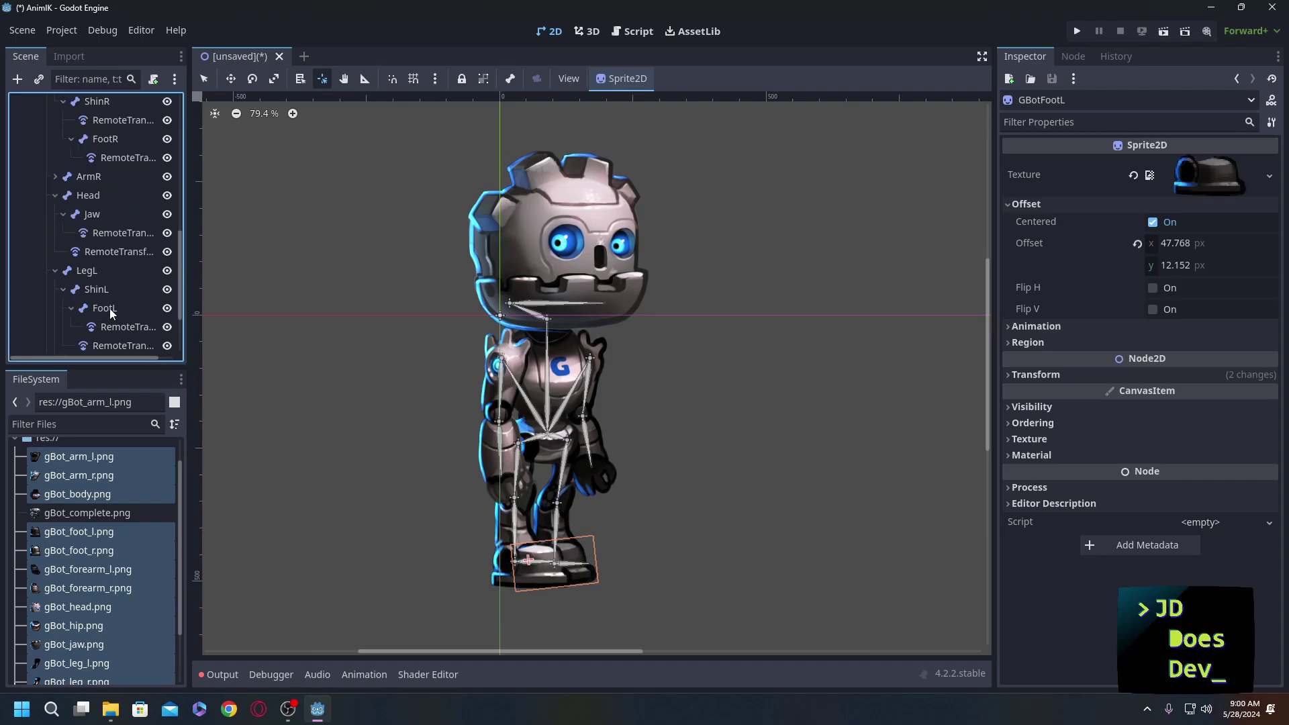
pyautogui.click(105, 276)
pyautogui.press('e')
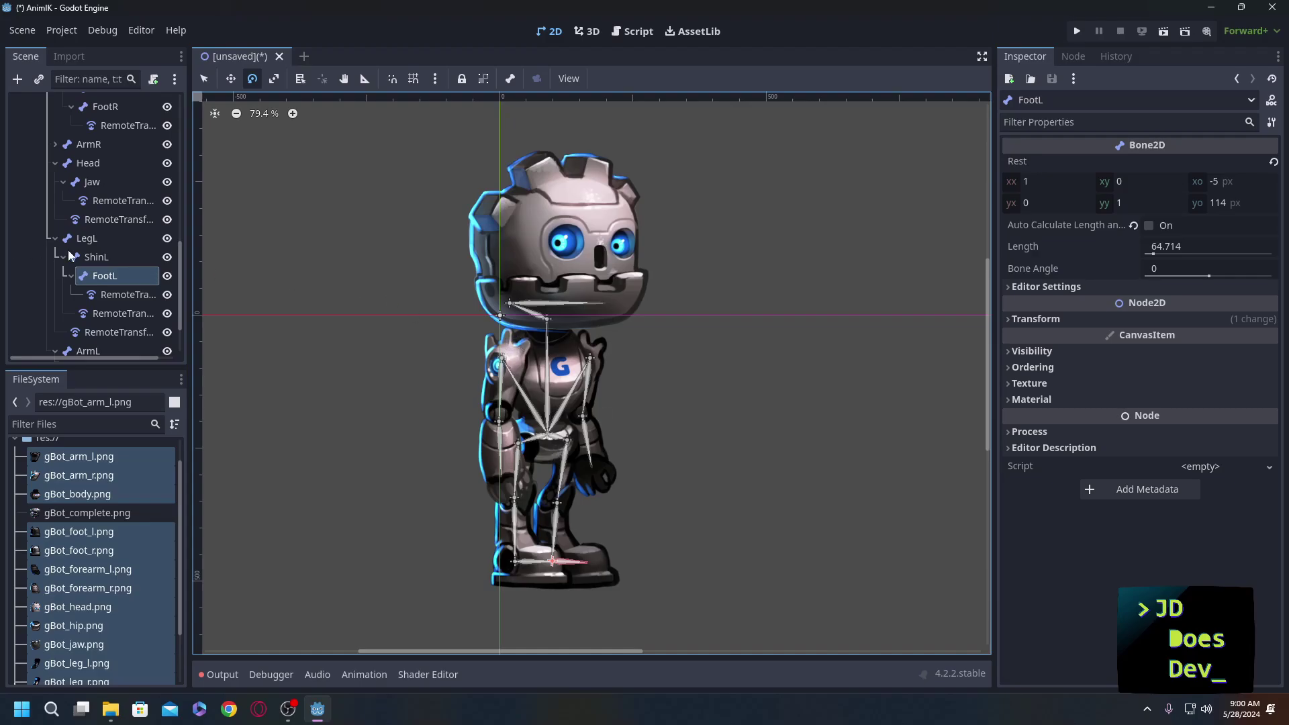
# Rotate the LegR, ShinR and FootR bones to bend the right leg upward.
pyautogui.scroll(5, 68, 256)
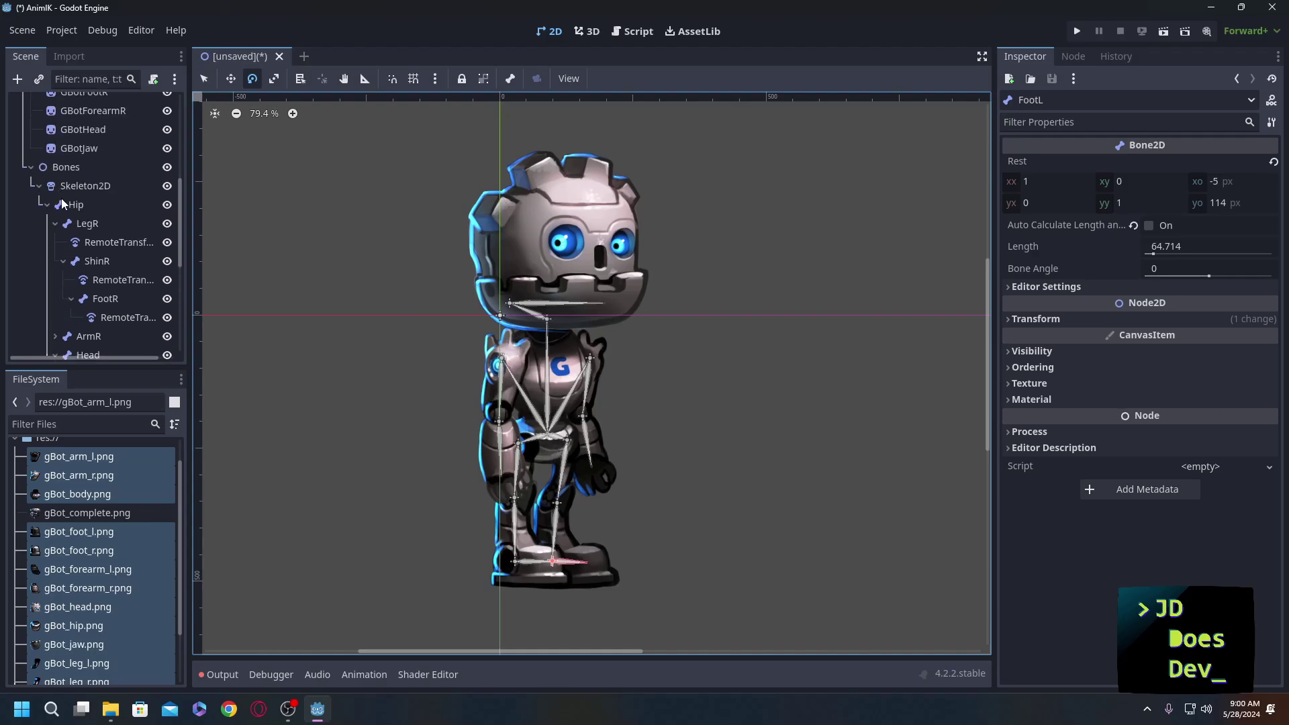
pyautogui.click(67, 224)
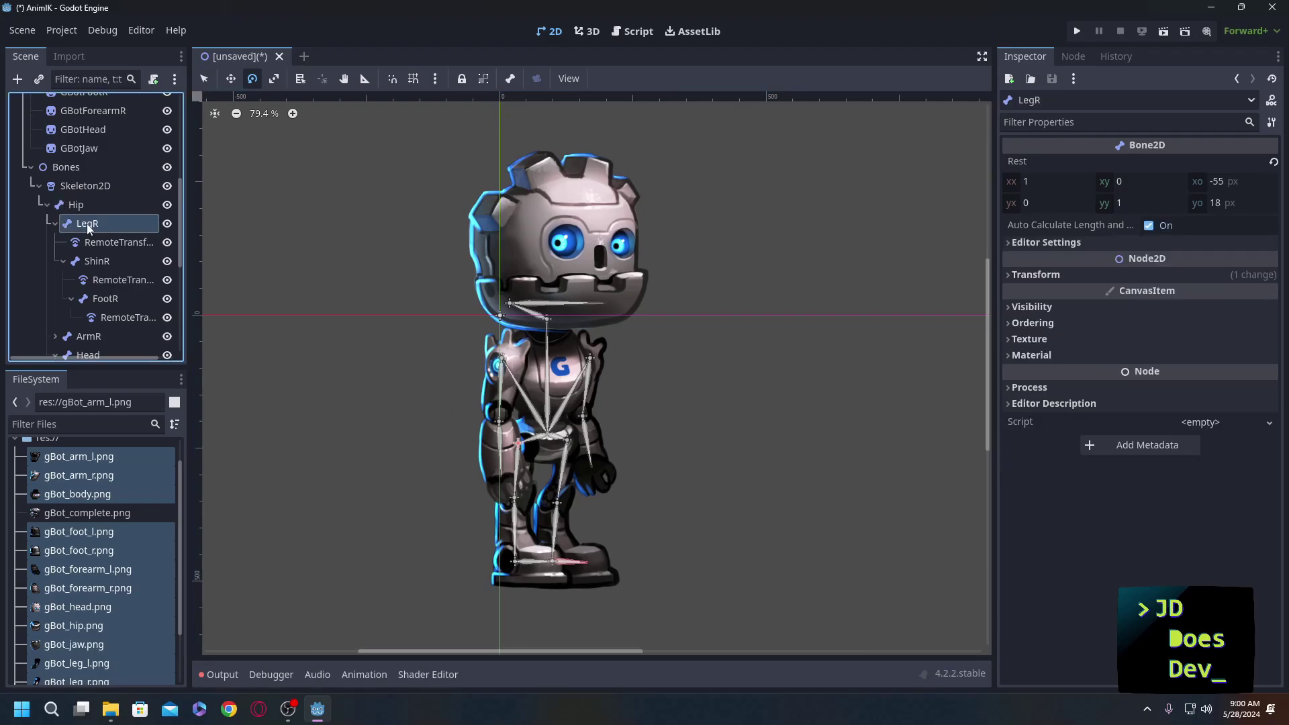
pyautogui.moveTo(455, 521); pyautogui.dragTo(306, 489)
pyautogui.click(86, 263)
pyautogui.moveTo(351, 589); pyautogui.dragTo(289, 356)
pyautogui.click(87, 297)
pyautogui.moveTo(316, 521); pyautogui.dragTo(301, 405)
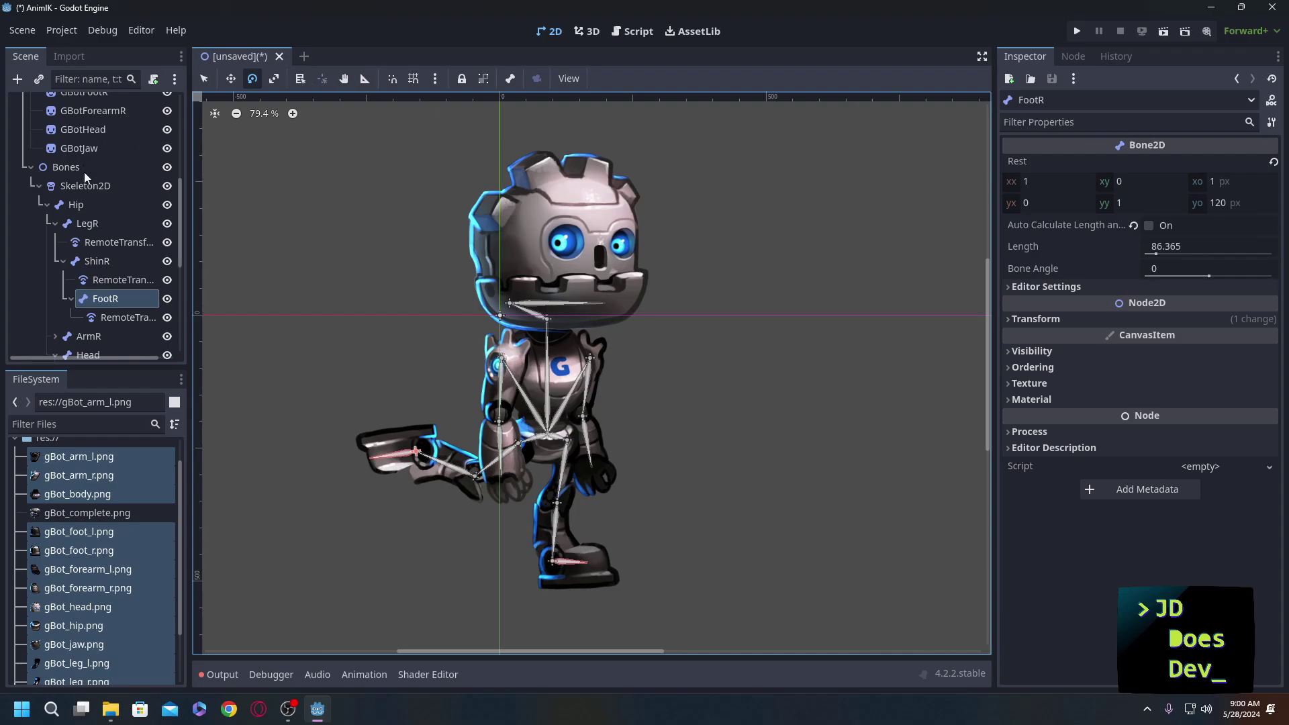
# Select Skeleton2D so the right leg returns to its rest pose.
pyautogui.scroll(5, 96, 227)
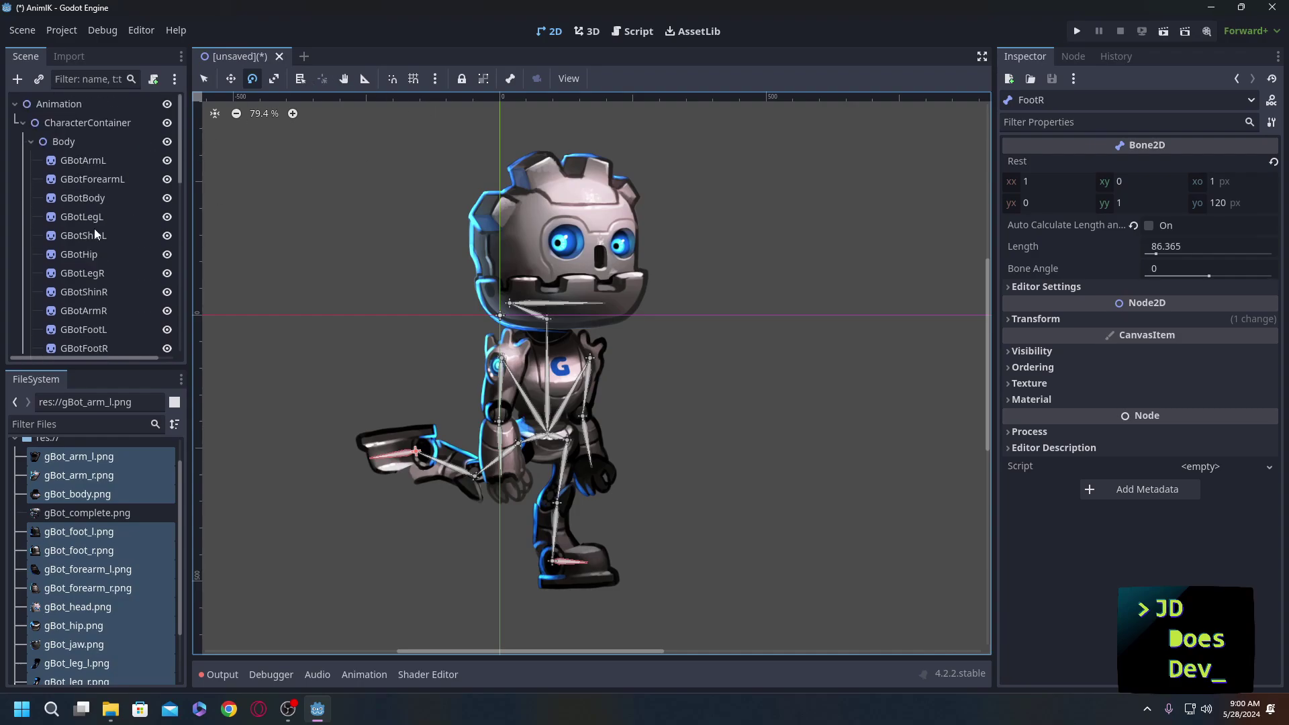
pyautogui.scroll(-5, 96, 233)
pyautogui.click(94, 186)
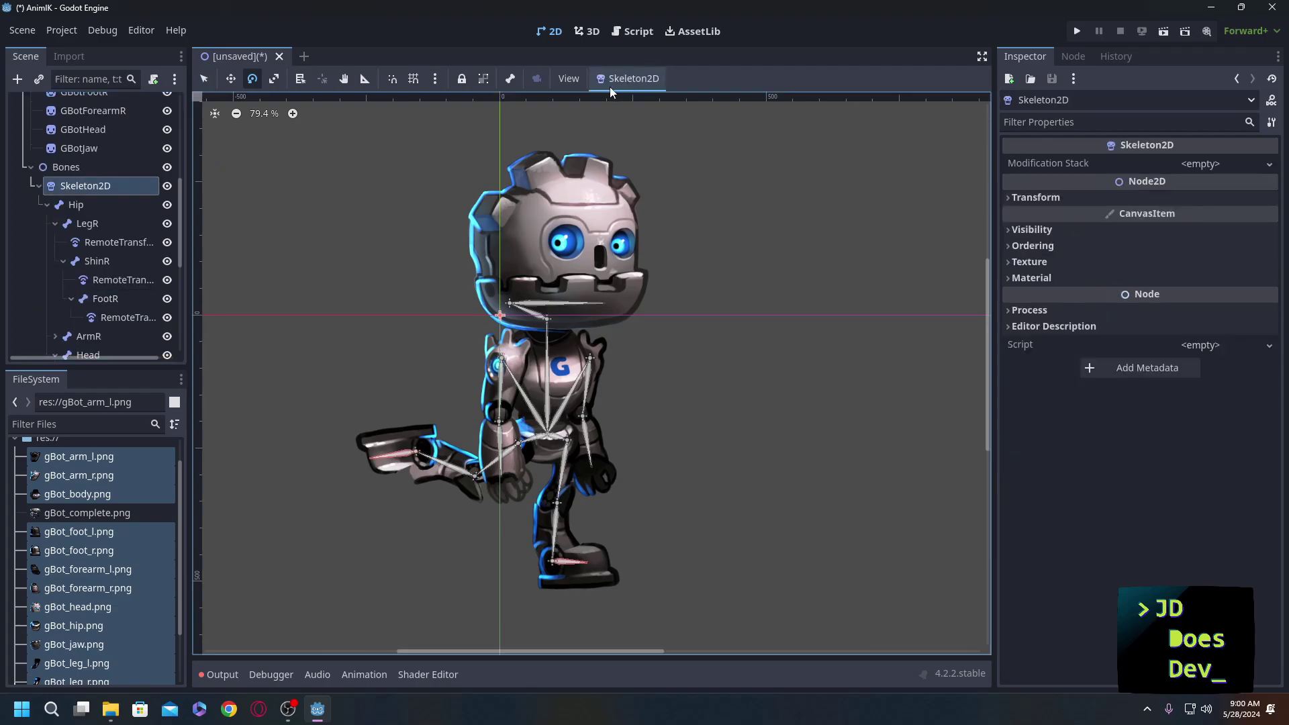
pyautogui.scroll(-5, 88, 229)
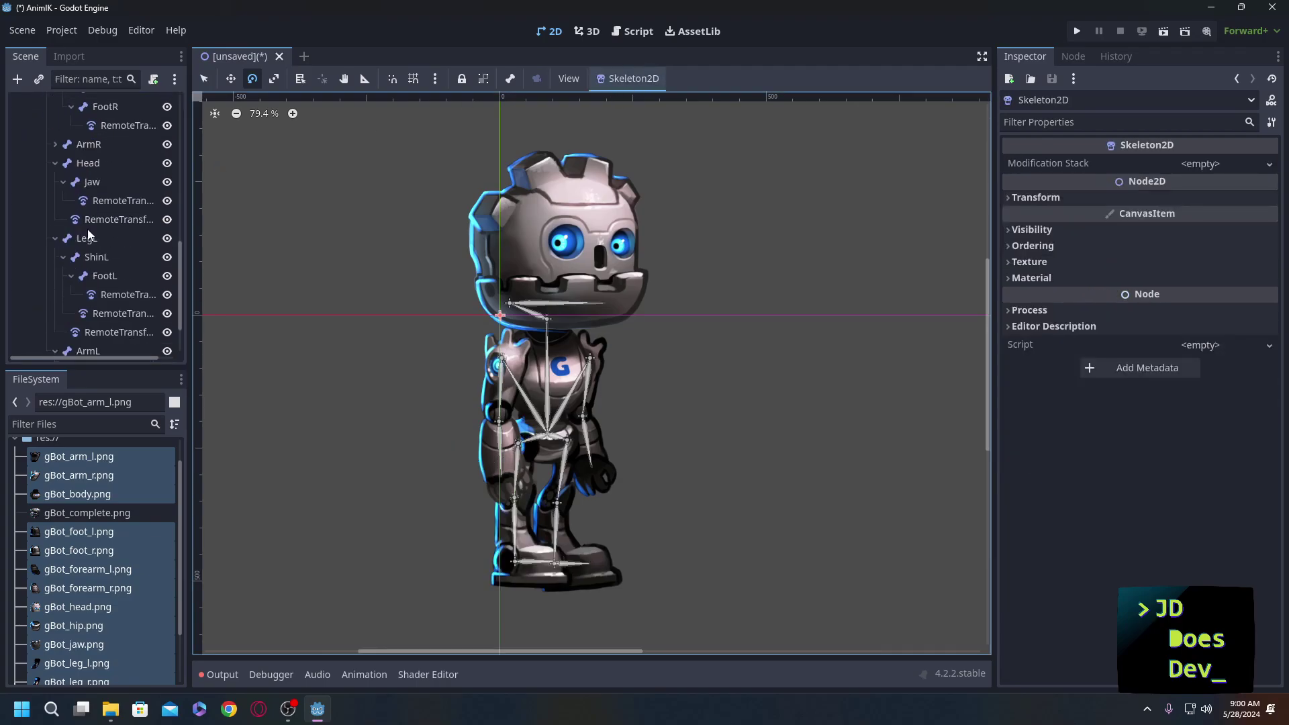
pyautogui.scroll(6, 86, 227)
# Add an 'IK Targets' Node2D under Animation with a child Node2D named 'FootR Target'.
pyautogui.click(59, 103)
pyautogui.hotkey('ctrl', 'a')
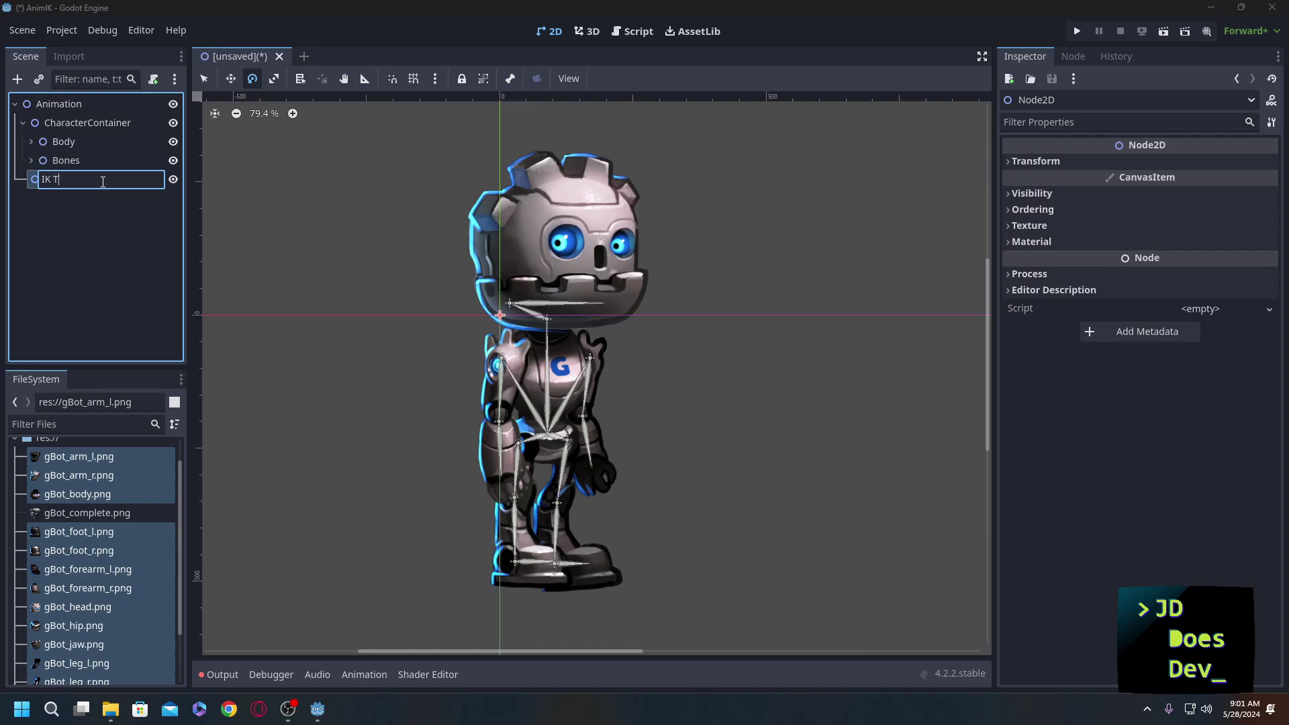
pyautogui.write('argets')
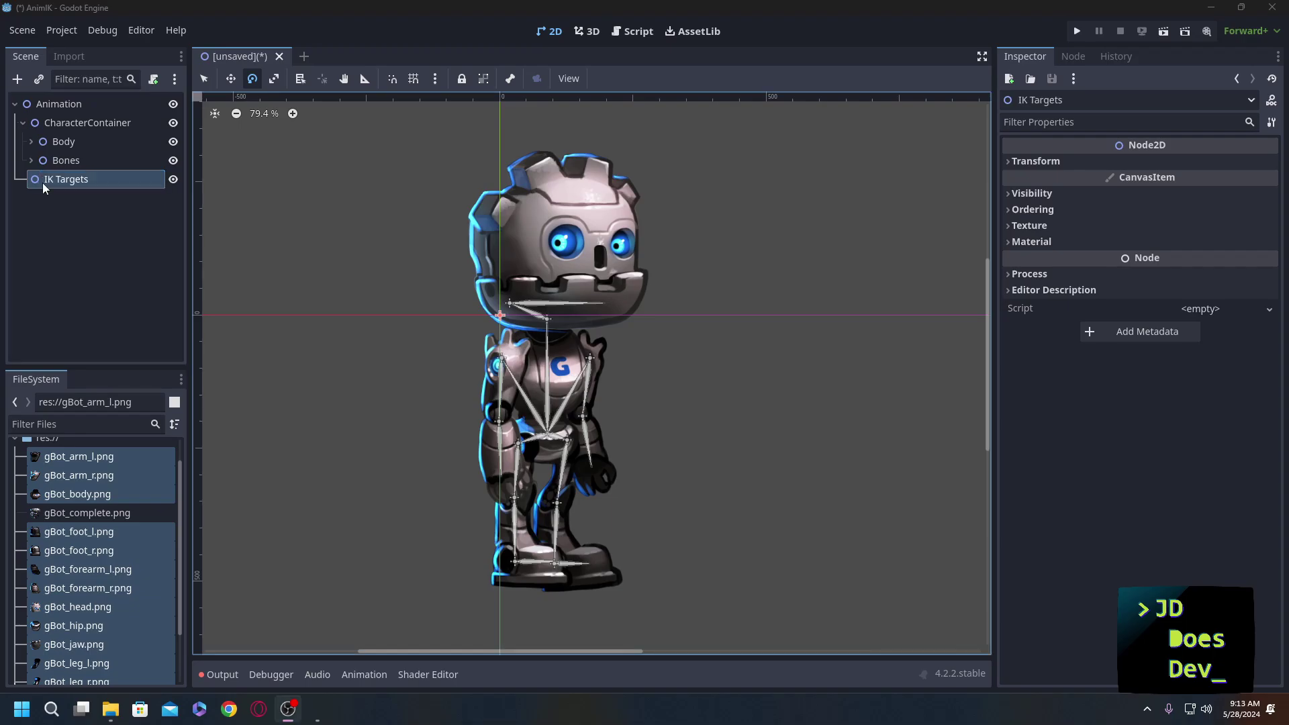
pyautogui.click(58, 184)
pyautogui.hotkey('ctrl', 'a')
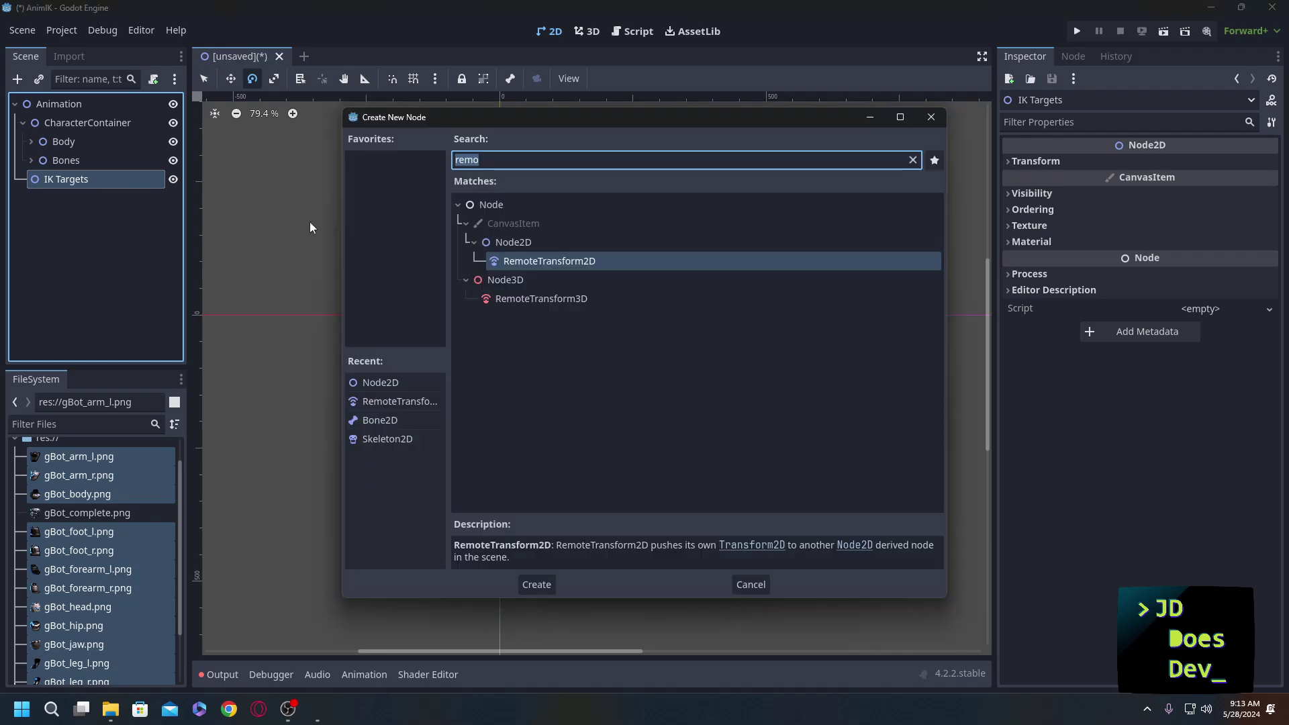
pyautogui.click(518, 243)
pyautogui.doubleClick(517, 243)
pyautogui.write('FootR Target')
pyautogui.press('Return')
# Place FootR Target on the right foot and a duplicate FootL Target on the left foot.
pyautogui.press('w')
pyautogui.moveTo(501, 315); pyautogui.dragTo(513, 565)
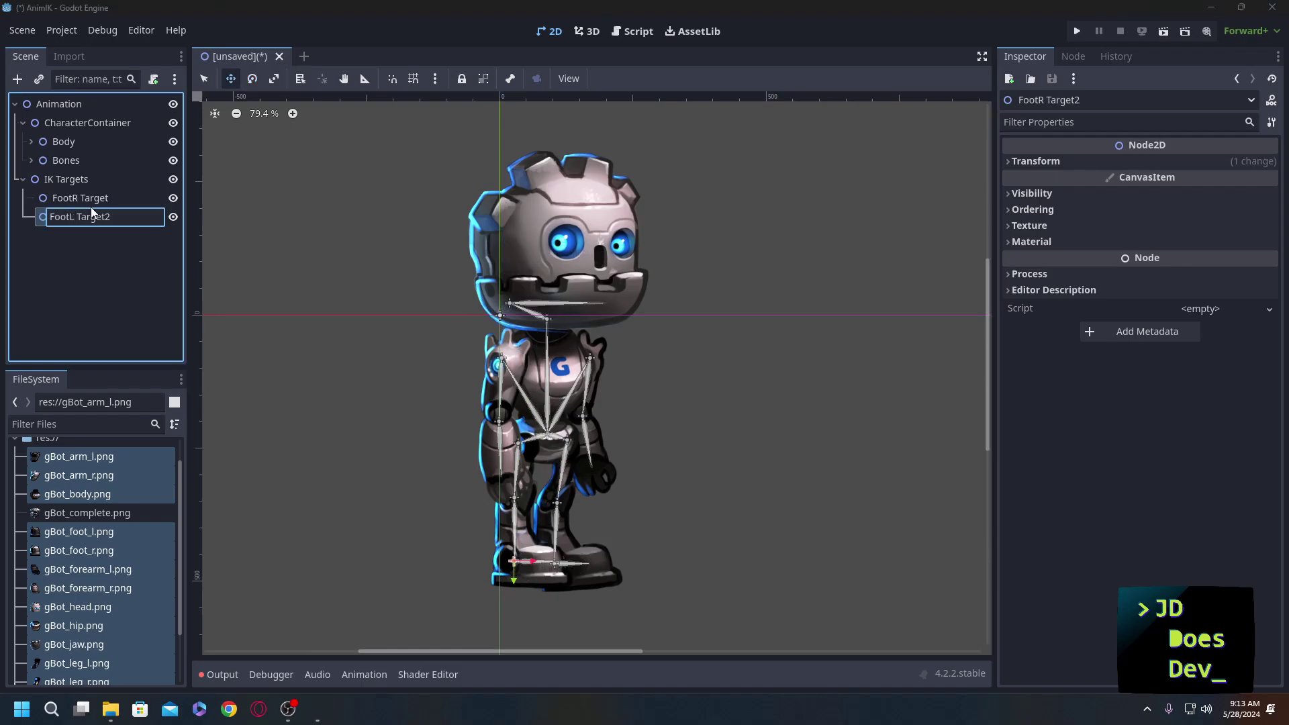
pyautogui.press('End')
pyautogui.press('BackSpace')
pyautogui.press('Return')
pyautogui.moveTo(513, 561); pyautogui.dragTo(558, 566)
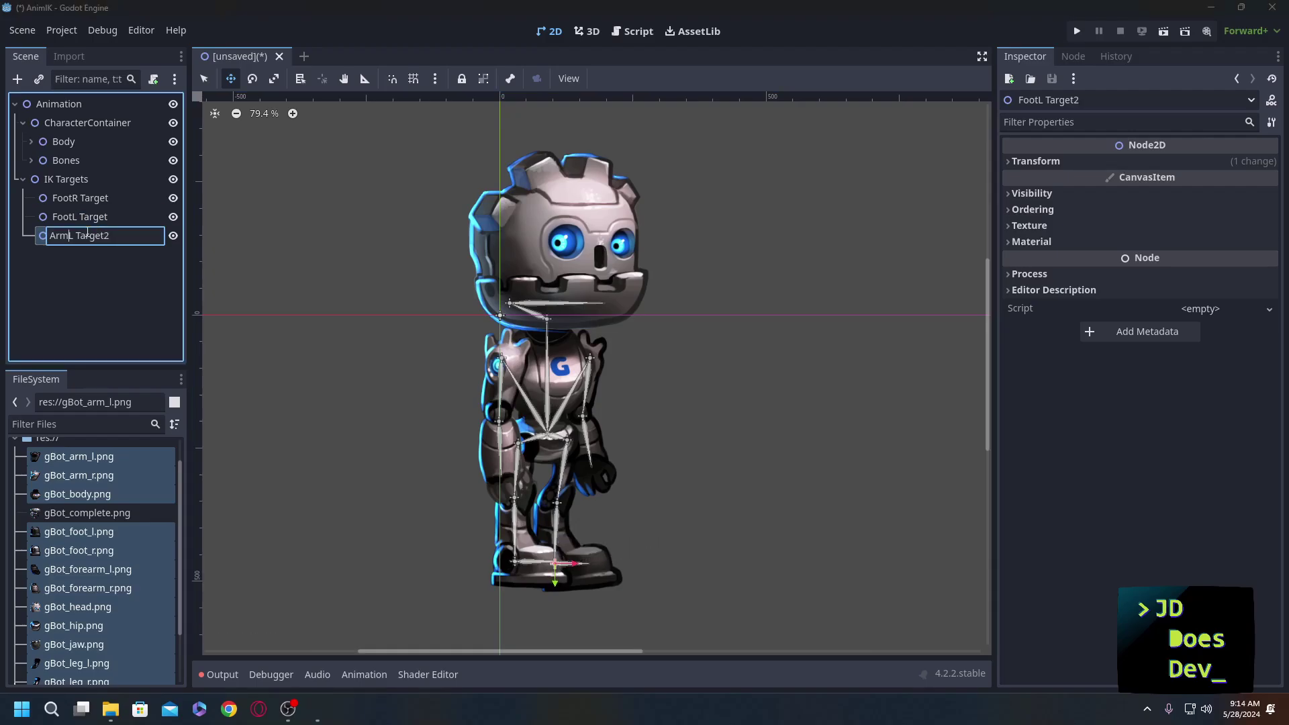
# Create ArmR Target and ArmL Target and move them onto the right and left hands.
pyautogui.press('Delete')
pyautogui.write('R')
pyautogui.press('End')
pyautogui.press('BackSpace')
pyautogui.press('Return')
pyautogui.moveTo(554, 564); pyautogui.dragTo(499, 473)
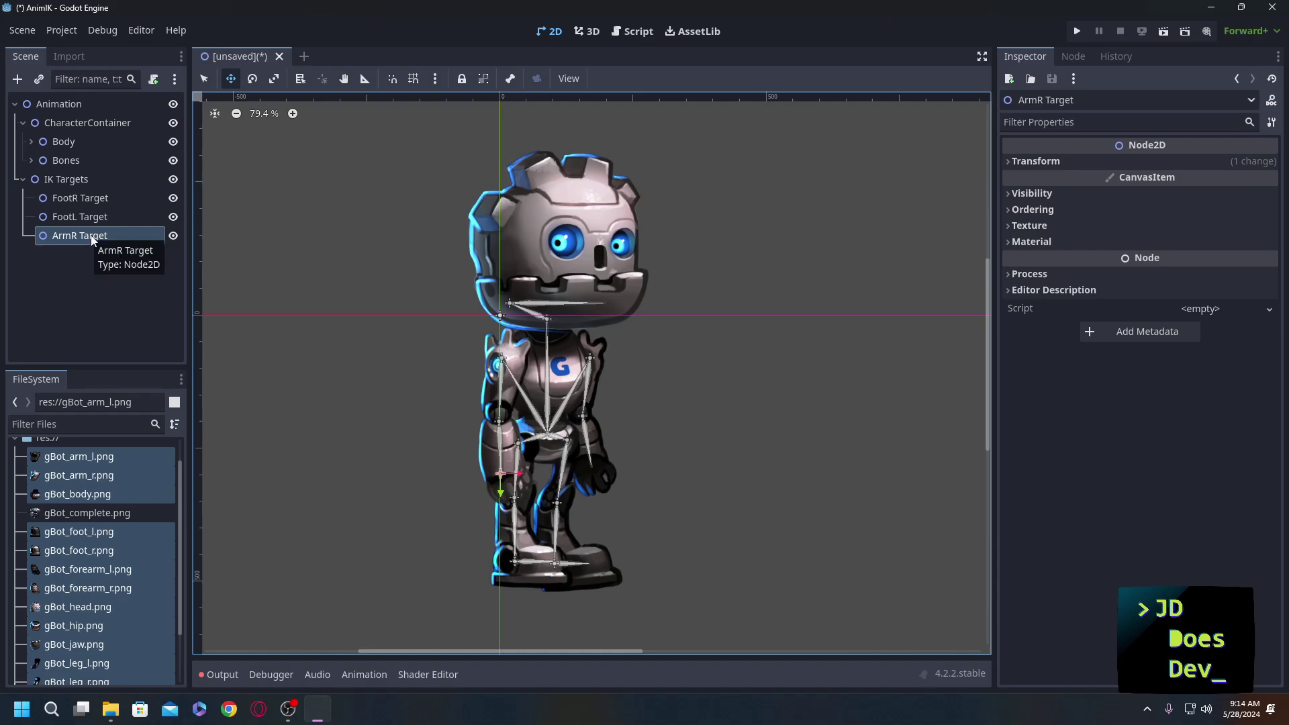
pyautogui.press('BackSpace')
pyautogui.press('Return')
pyautogui.moveTo(500, 473); pyautogui.dragTo(592, 465)
# Move Head Target onto the robot's neck.
pyautogui.click(57, 181)
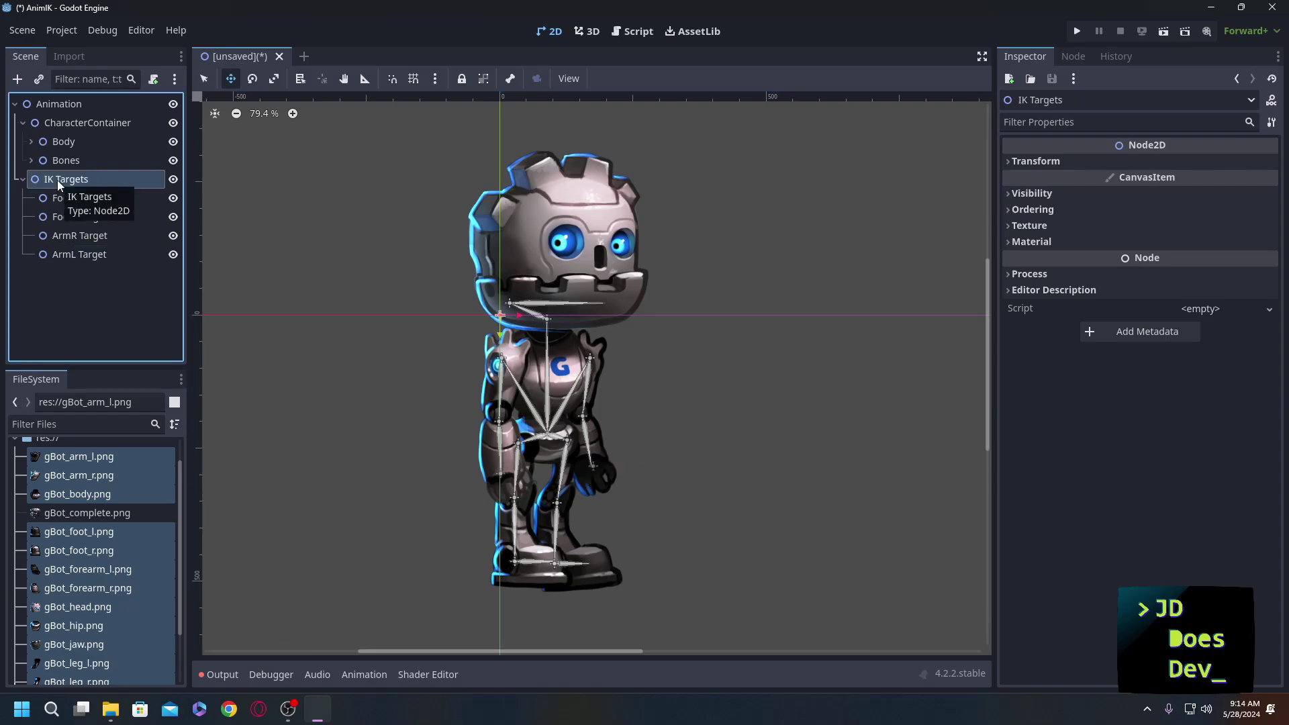
pyautogui.moveTo(545, 315); pyautogui.dragTo(546, 317)
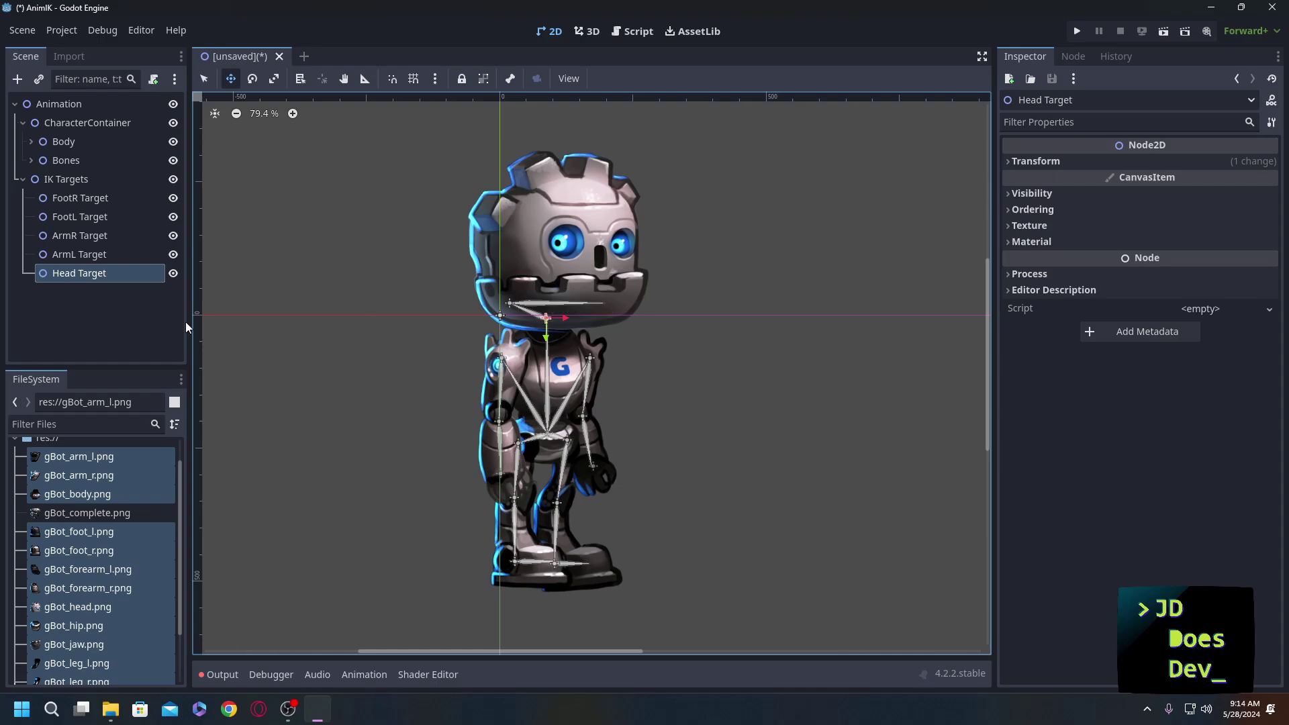
pyautogui.click(80, 199)
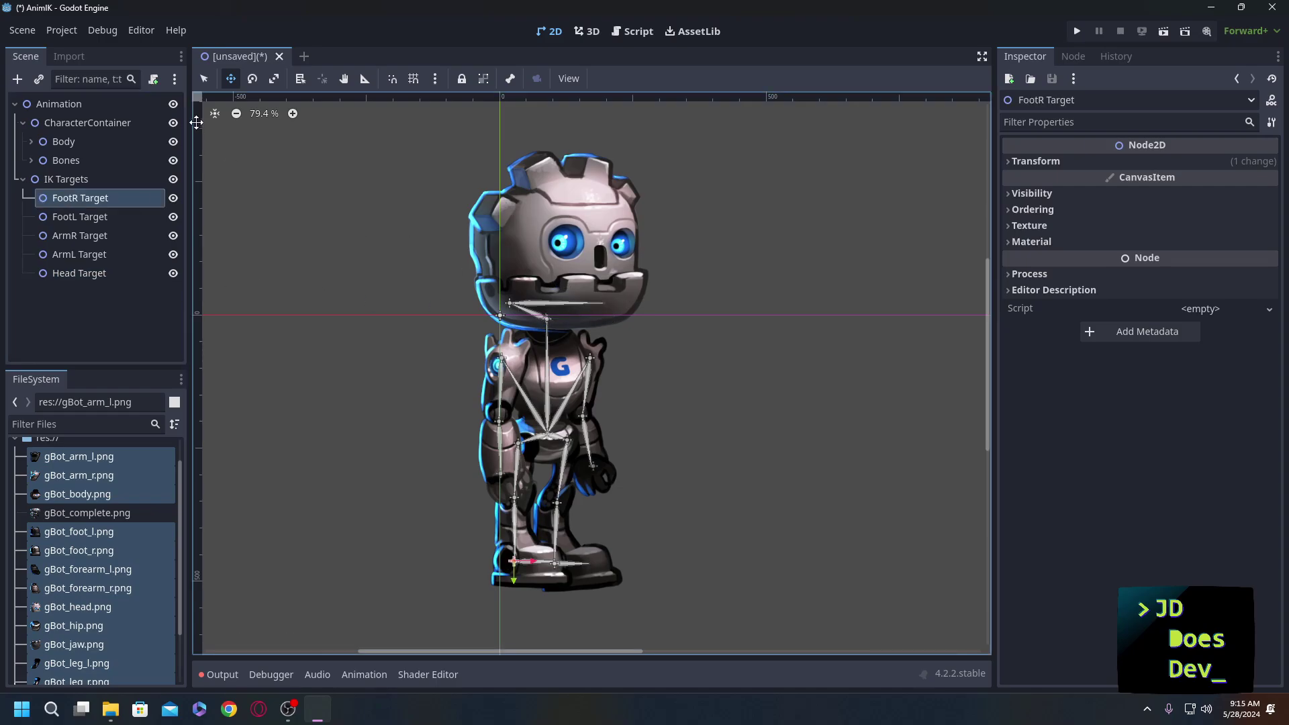
# Give Skeleton2D a new SkeletonModificationStack2D containing a CCDIK modification element.
pyautogui.click(30, 160)
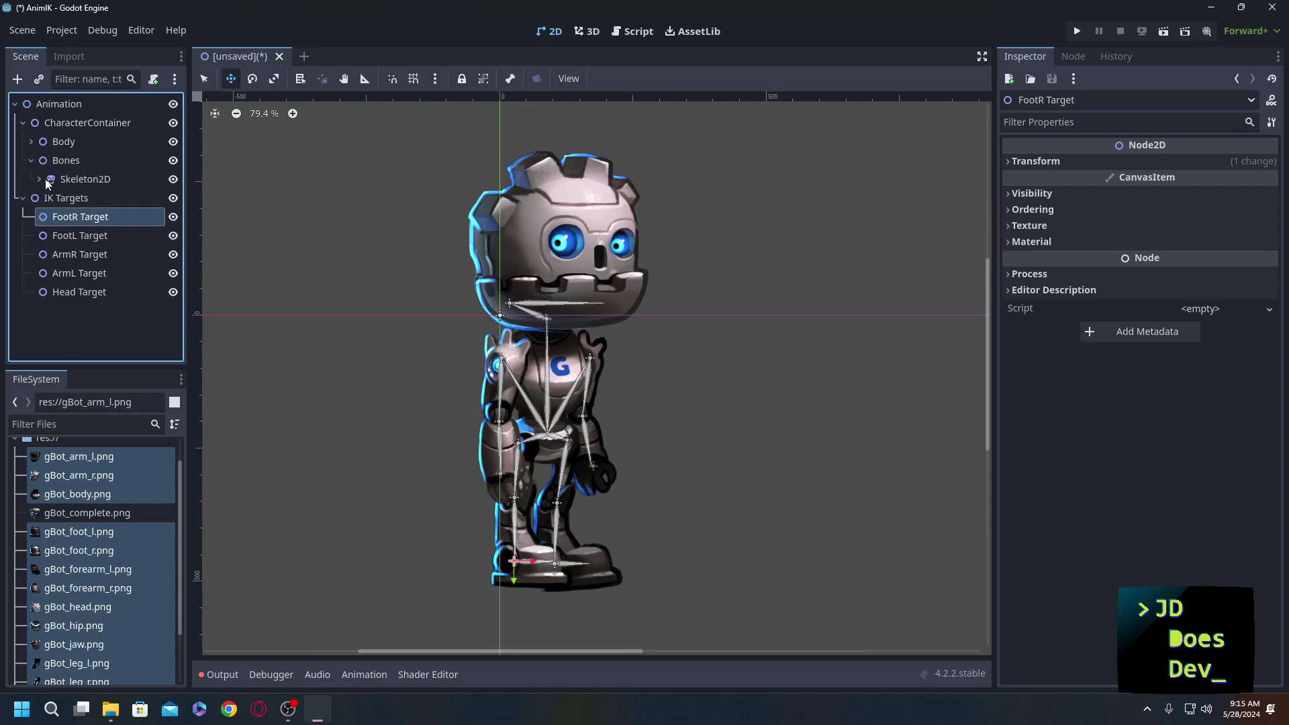
pyautogui.click(39, 180)
pyautogui.click(81, 179)
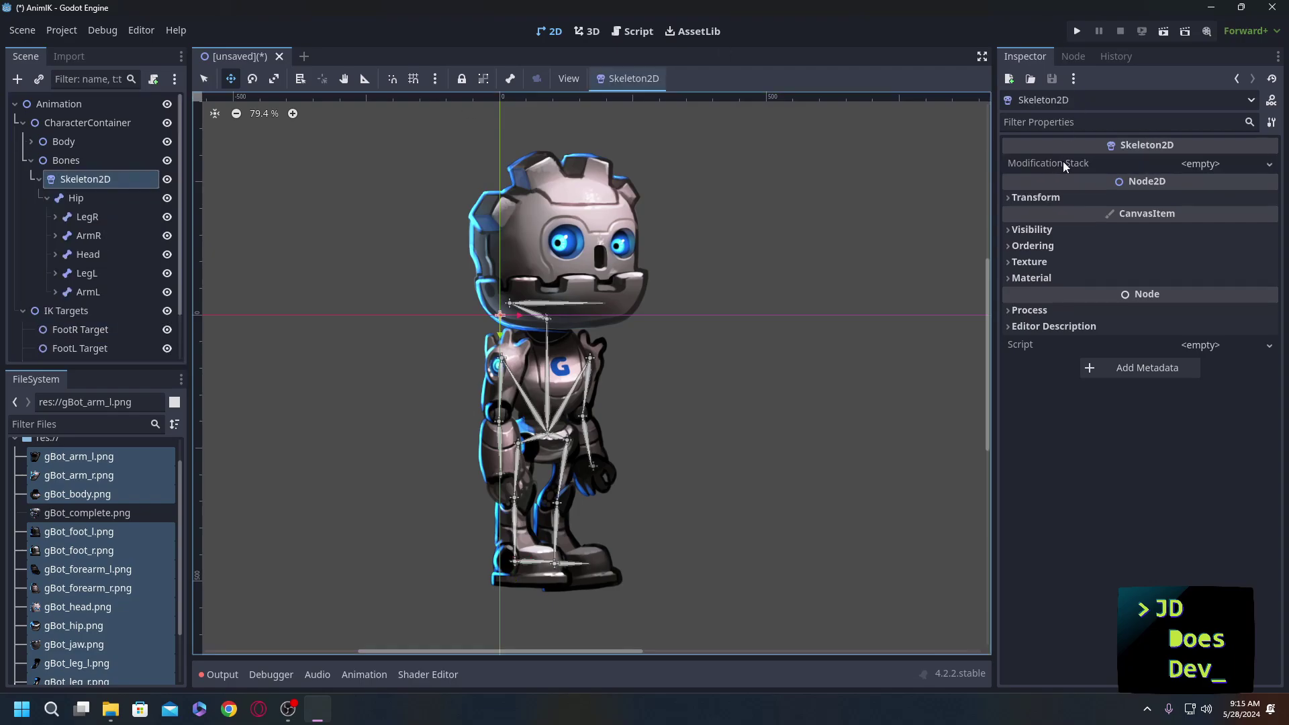
pyautogui.click(1202, 164)
pyautogui.click(1185, 183)
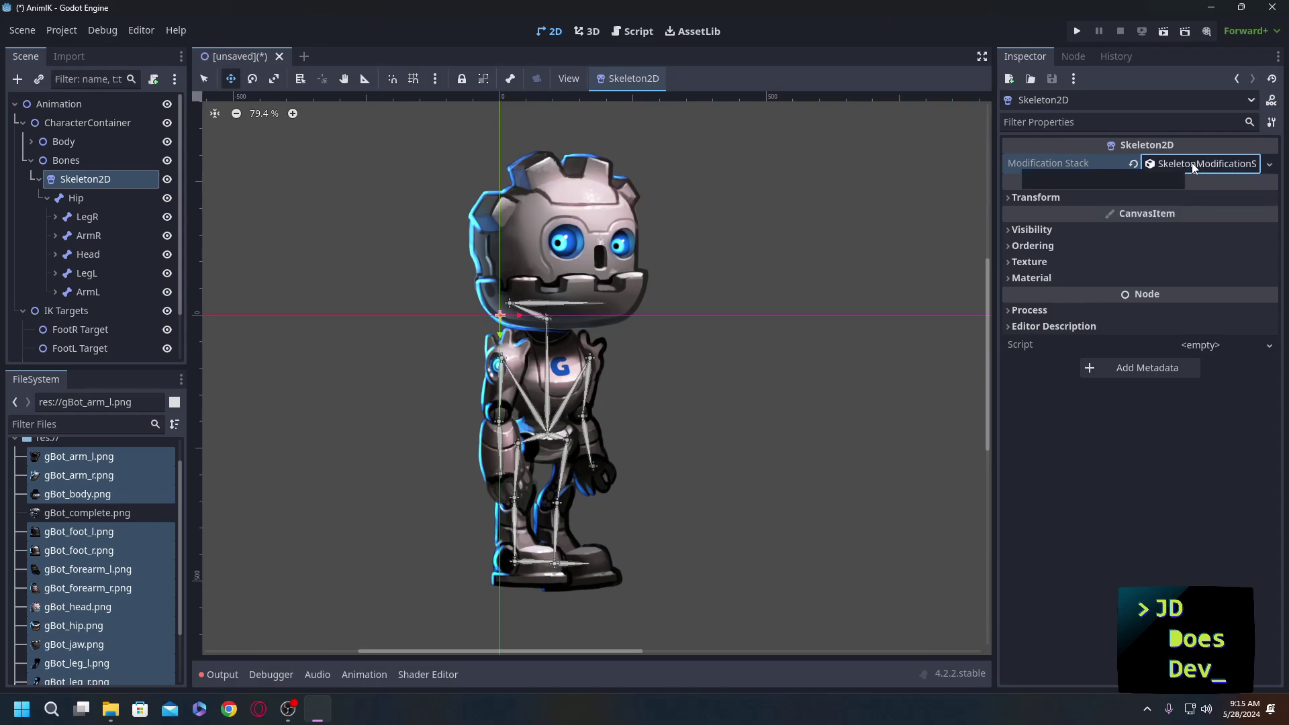
pyautogui.click(1193, 168)
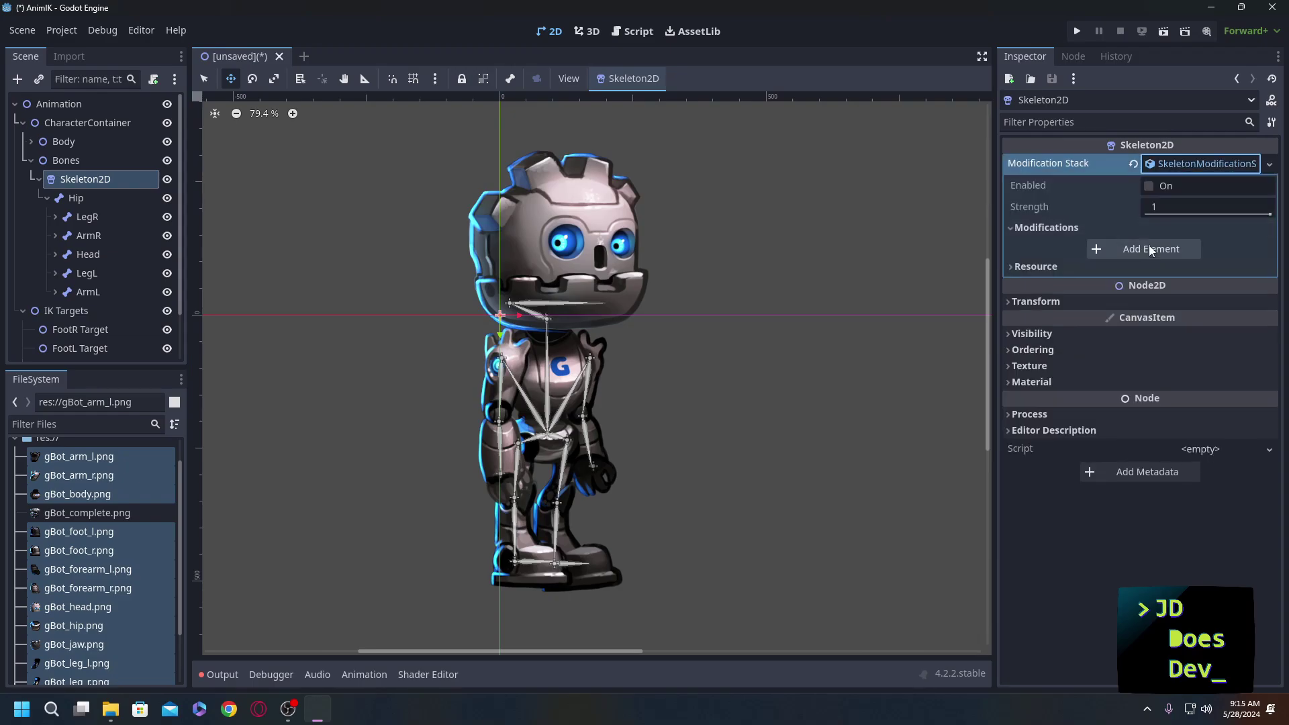
pyautogui.click(1146, 247)
pyautogui.click(1195, 251)
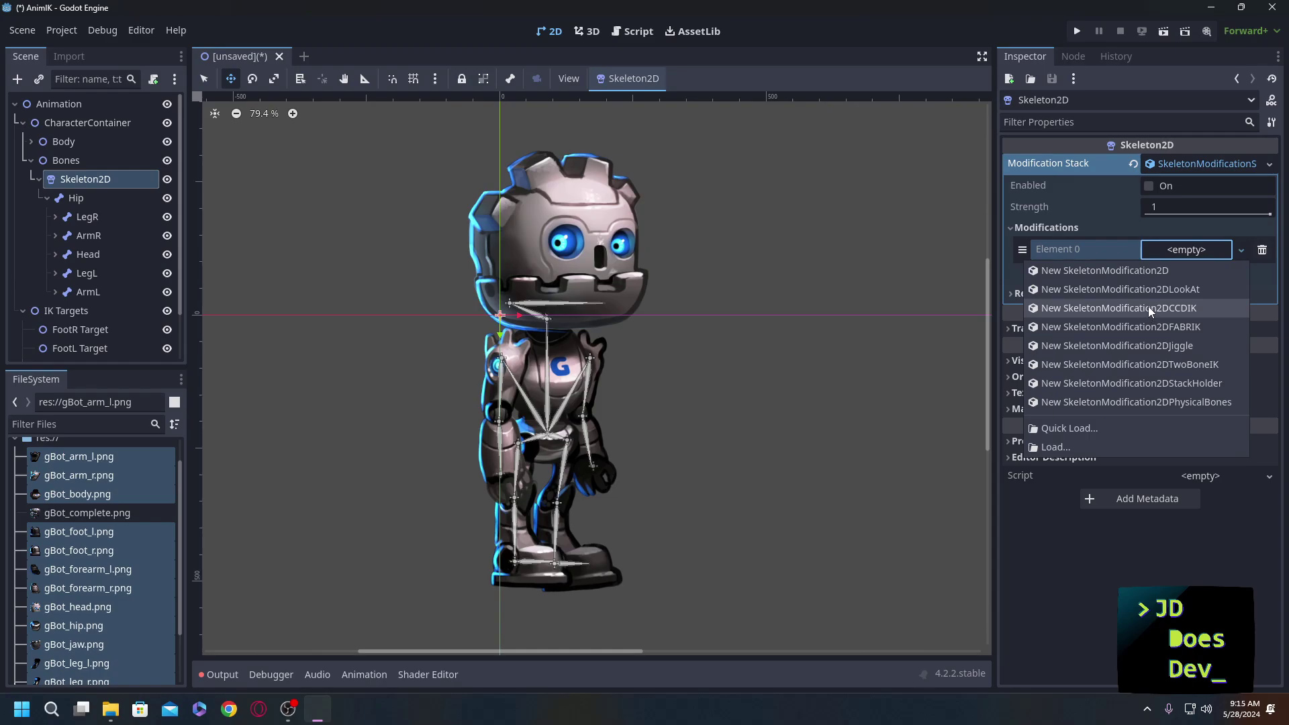
pyautogui.click(1107, 311)
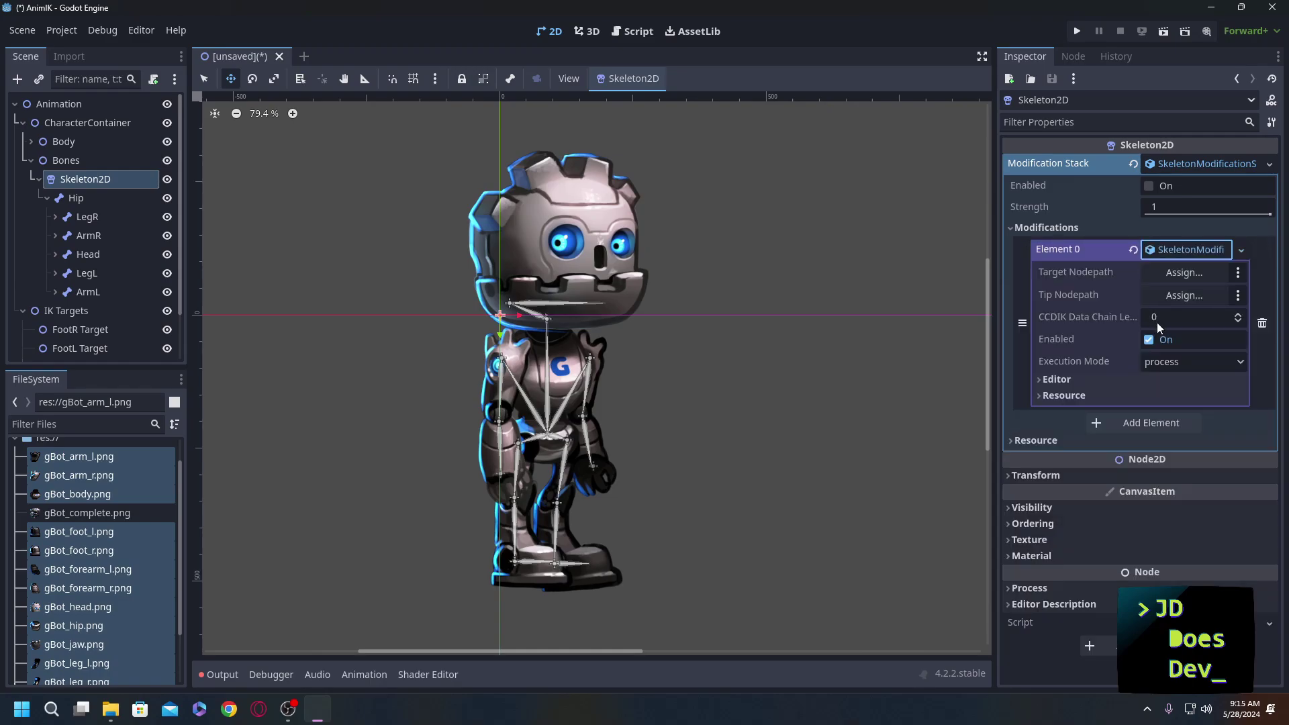
# Set the CCDIK target to FootR Target, tip bone FootR, and chain length 2.
pyautogui.click(1177, 270)
pyautogui.scroll(-5, 602, 435)
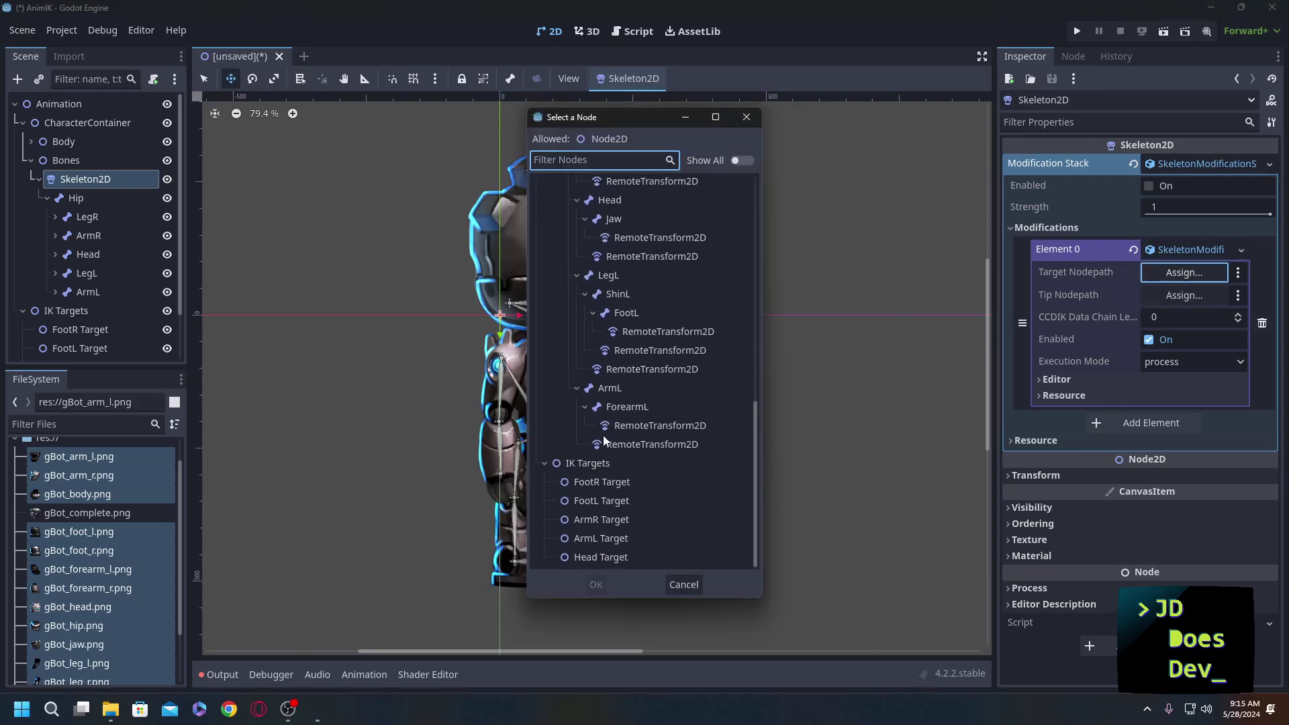
pyautogui.doubleClick(597, 480)
pyautogui.click(1184, 296)
pyautogui.scroll(3, 621, 316)
pyautogui.doubleClick(630, 281)
pyautogui.doubleClick(1239, 315)
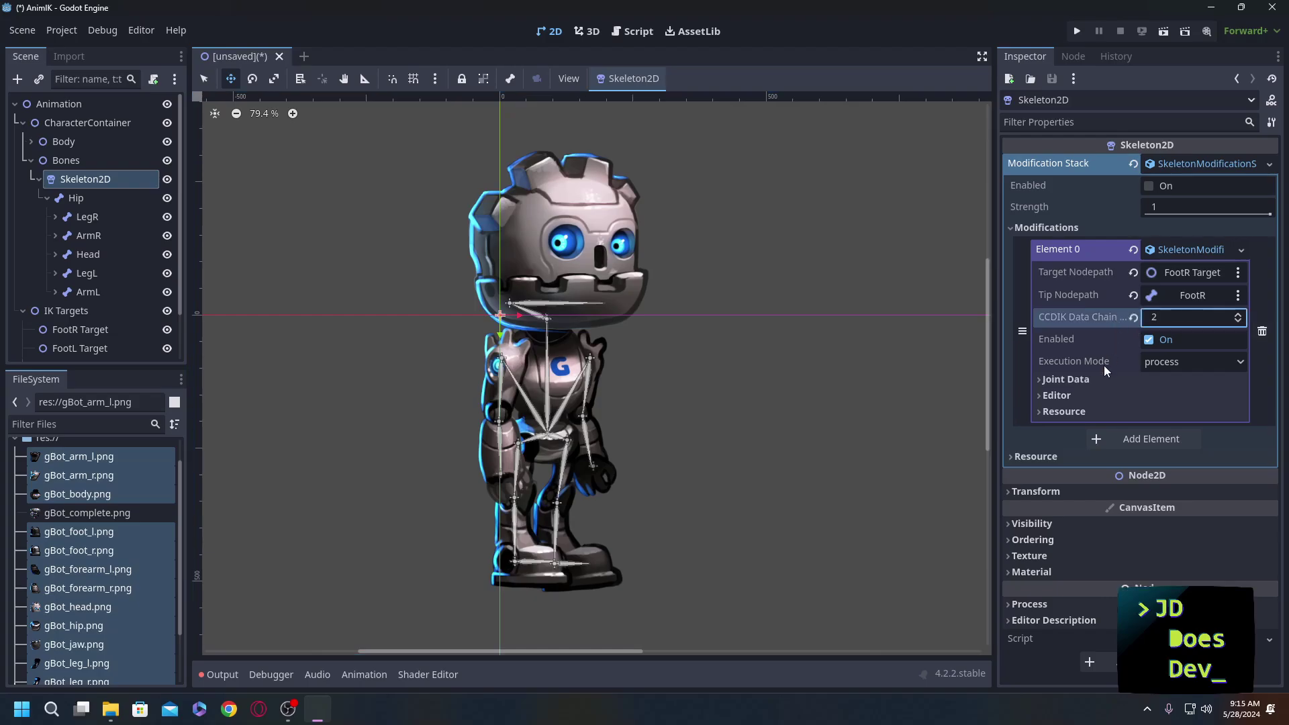
# Assign LegR to the first CCDIK joint and ShinR to the second.
pyautogui.click(1066, 380)
pyautogui.click(1052, 371)
pyautogui.click(1183, 411)
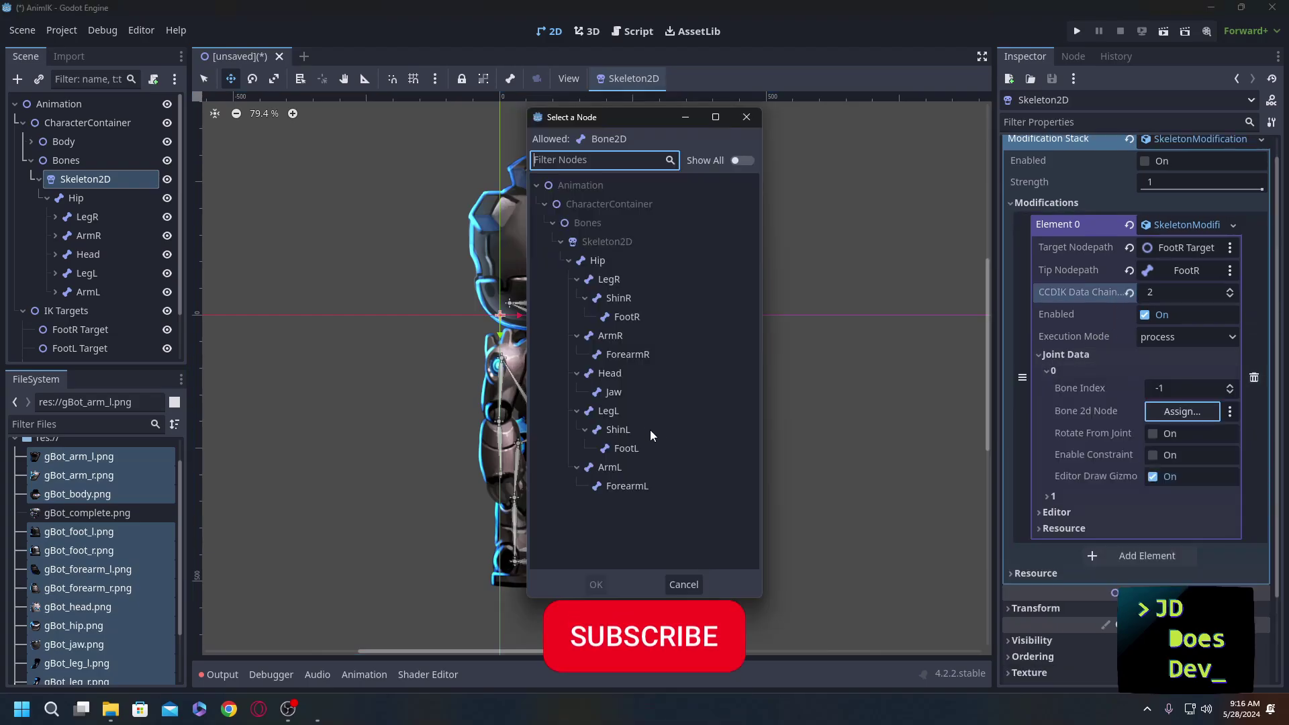
pyautogui.doubleClick(609, 280)
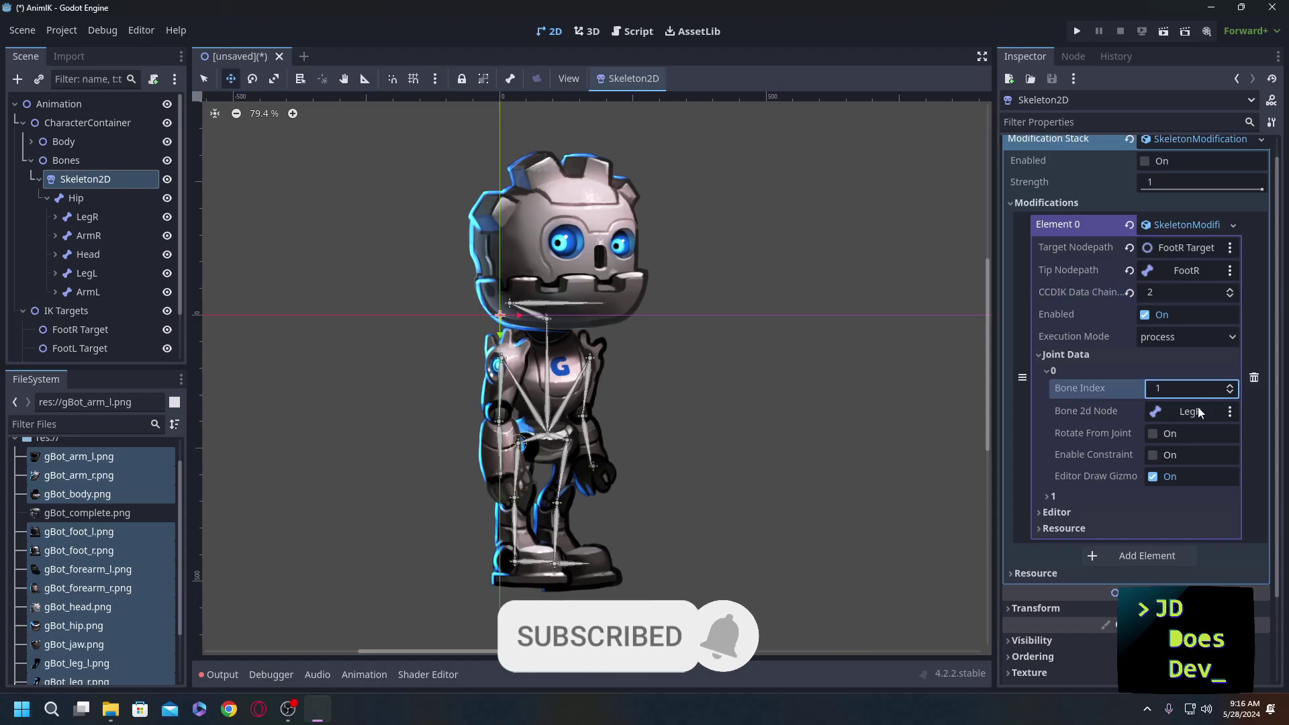
pyautogui.scroll(-3, 1061, 489)
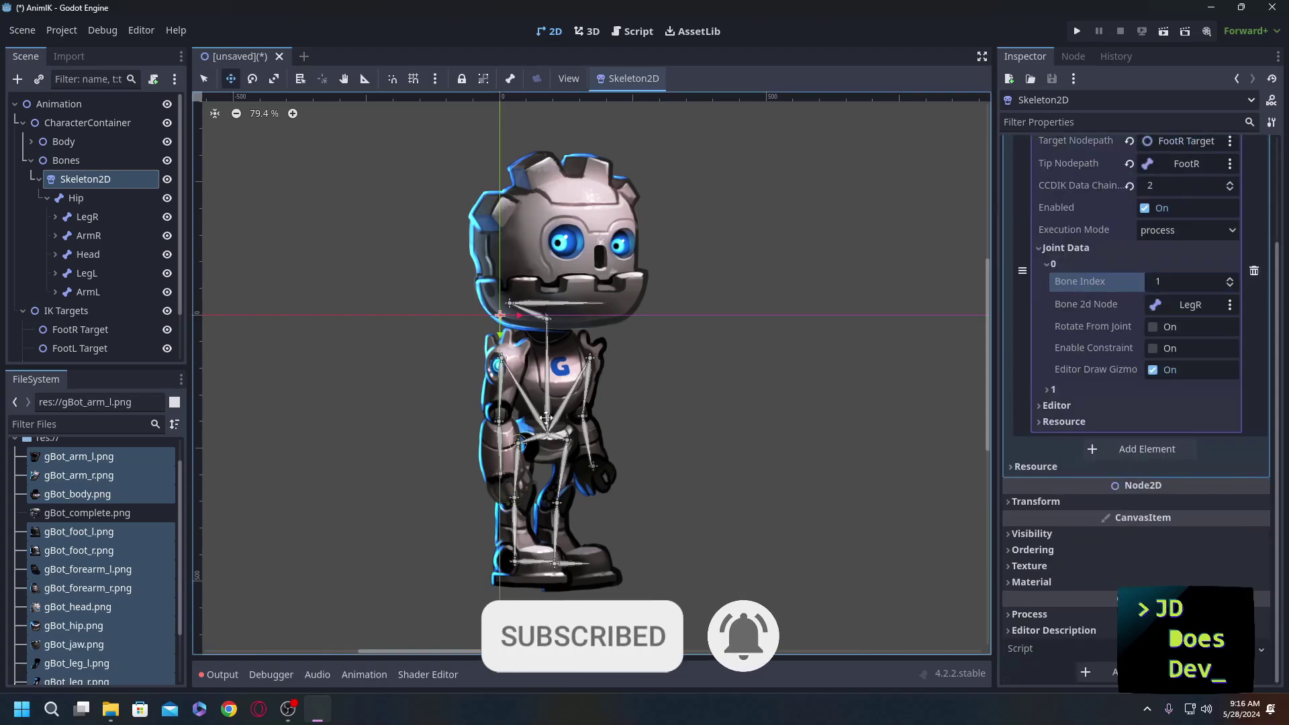
pyautogui.click(1052, 389)
pyautogui.click(1230, 405)
pyautogui.click(1230, 404)
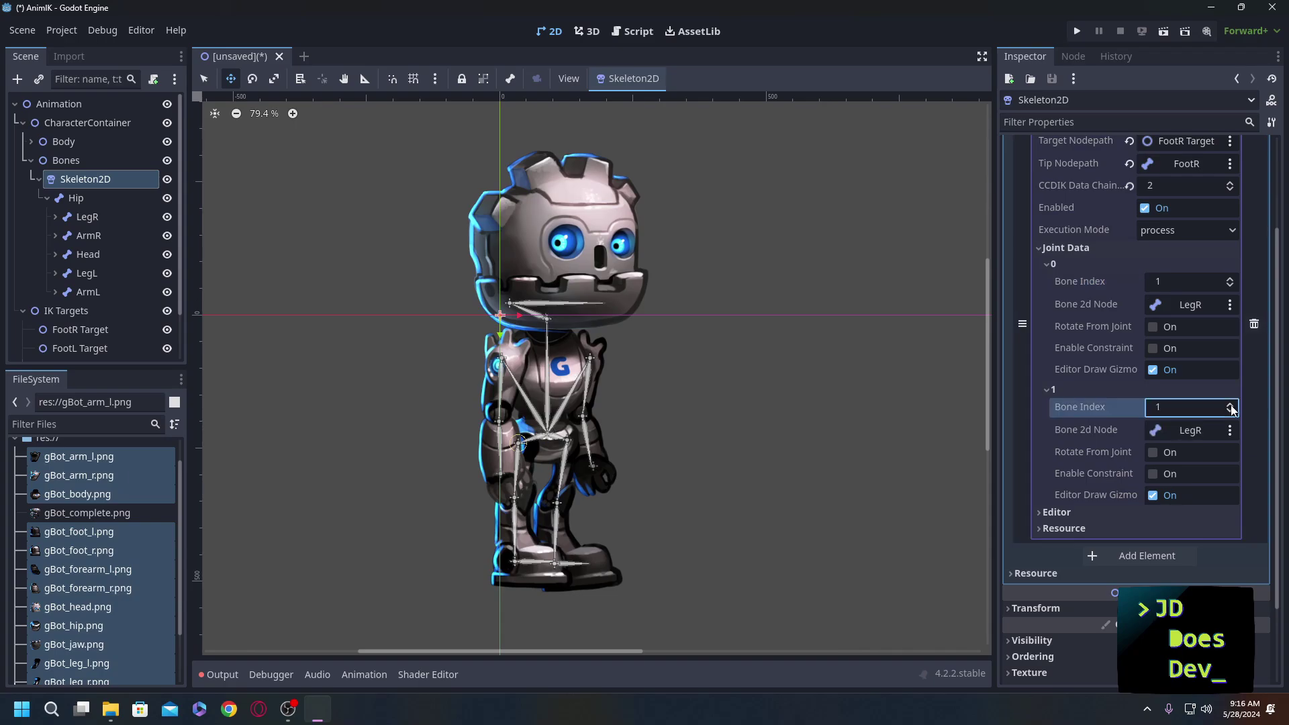
pyautogui.click(1230, 404)
pyautogui.click(1108, 373)
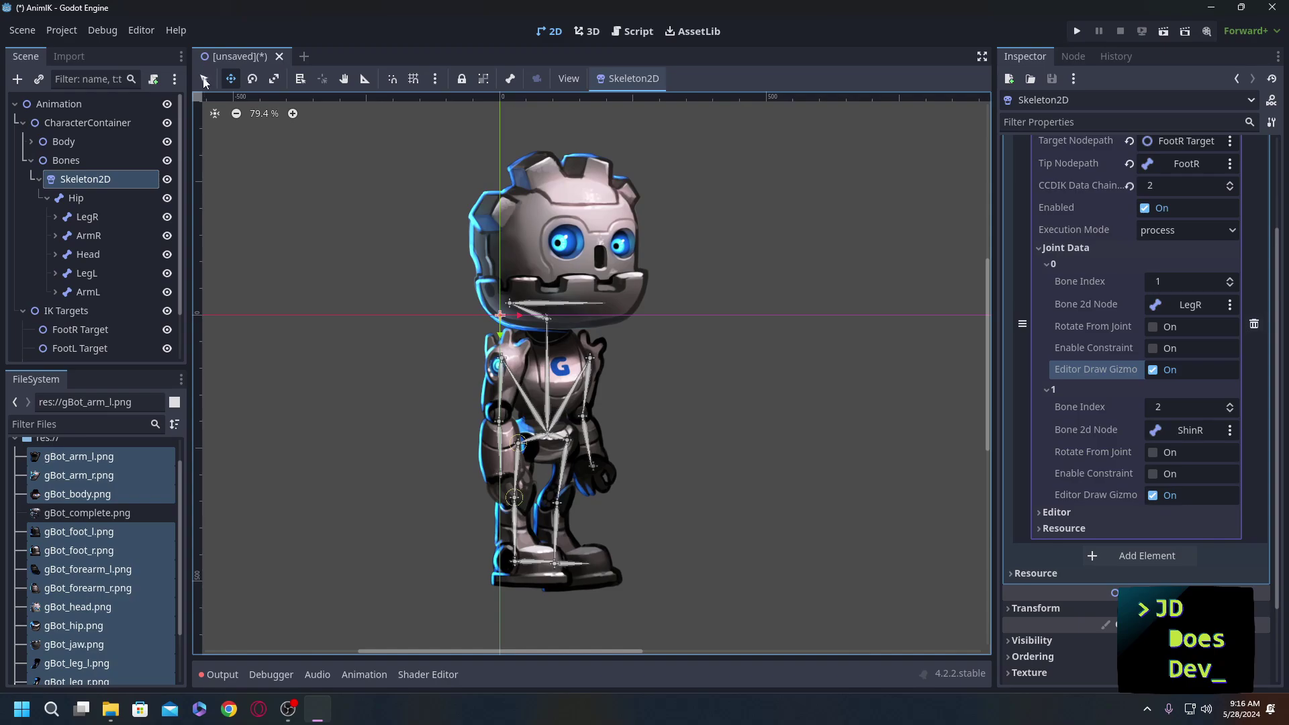
# Enable the modification stack and drag FootR Target to check the right leg bends.
pyautogui.scroll(3, 1142, 269)
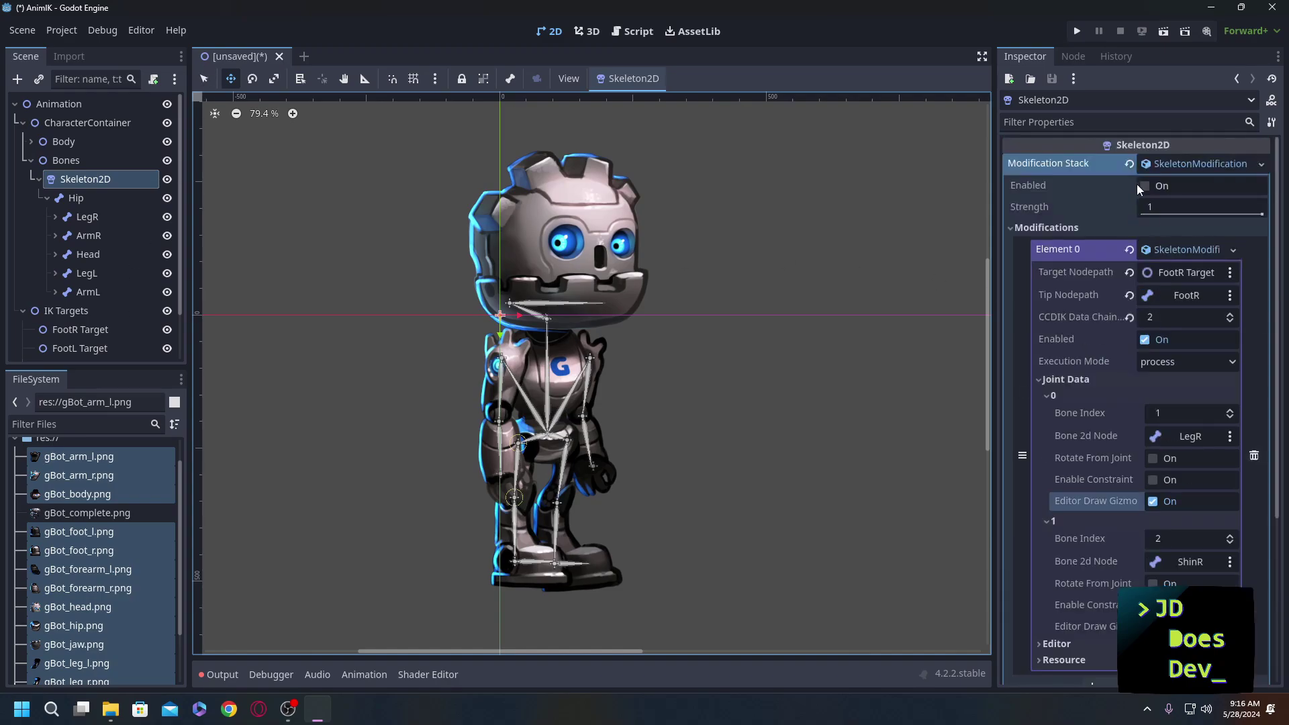
pyautogui.click(1145, 188)
pyautogui.click(1143, 187)
pyautogui.scroll(-2, 80, 275)
pyautogui.click(80, 275)
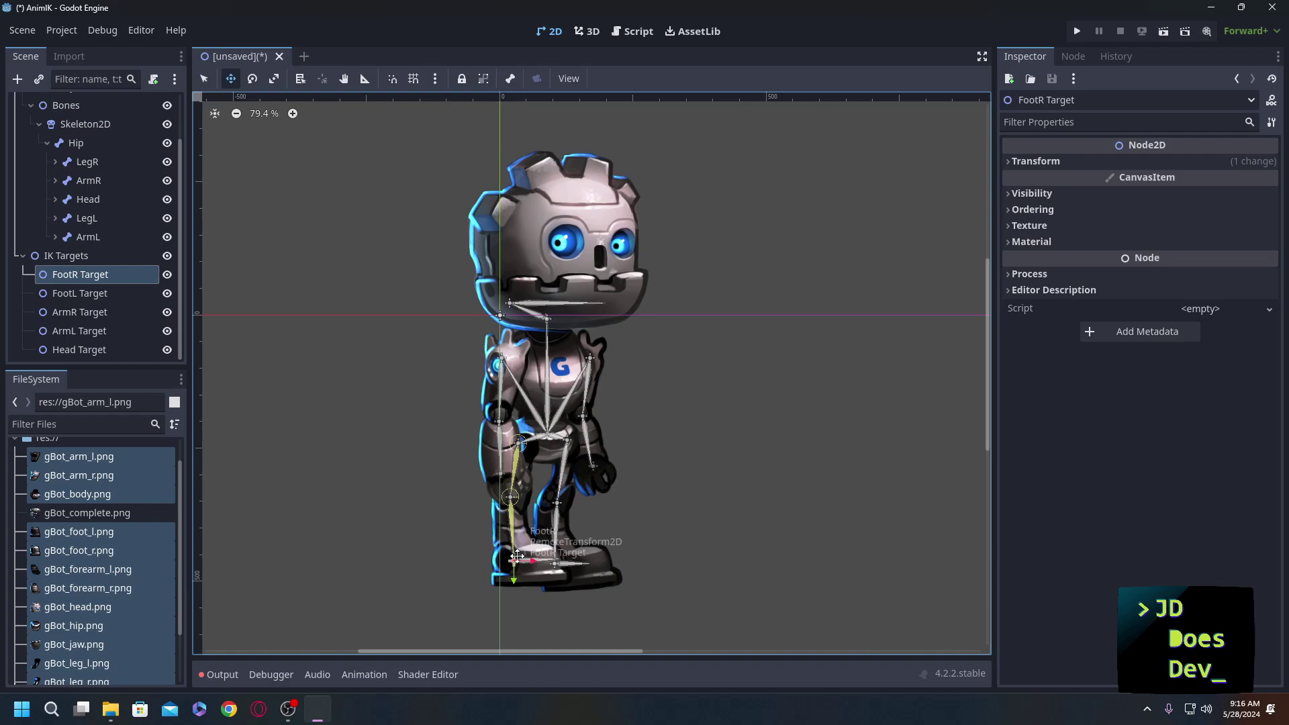
pyautogui.moveTo(514, 560)
pyautogui.mouseDown()
pyautogui.moveTo(477, 555)
pyautogui.moveTo(463, 531)
pyautogui.moveTo(547, 571)
pyautogui.moveTo(574, 521)
pyautogui.moveTo(441, 463)
pyautogui.moveTo(544, 520)
pyautogui.moveTo(394, 533)
pyautogui.moveTo(533, 486)
pyautogui.moveTo(457, 447)
pyautogui.moveTo(530, 571)
pyautogui.moveTo(584, 497)
pyautogui.moveTo(544, 547)
pyautogui.moveTo(434, 525)
pyautogui.moveTo(519, 584)
pyautogui.mouseUp()
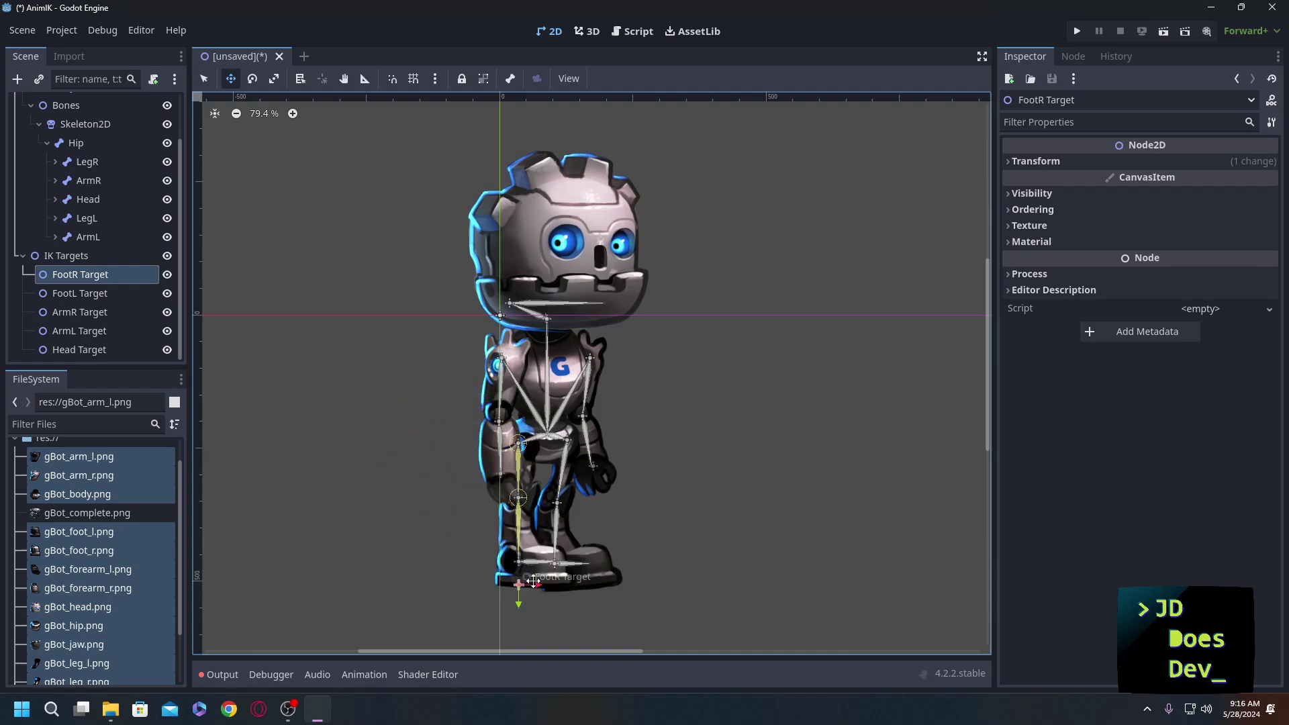
# Constrain the LegR joint to 178.56 and -8.64 with the angle inverted.
pyautogui.click(85, 124)
pyautogui.scroll(4, 512, 447)
pyautogui.scroll(8, 512, 447)
pyautogui.moveTo(1192, 508)
pyautogui.mouseDown()
pyautogui.moveTo(1171, 509)
pyautogui.moveTo(1166, 527)
pyautogui.moveTo(1203, 514)
pyautogui.moveTo(1227, 531)
pyautogui.moveTo(1193, 546)
pyautogui.moveTo(1187, 532)
pyautogui.mouseUp()
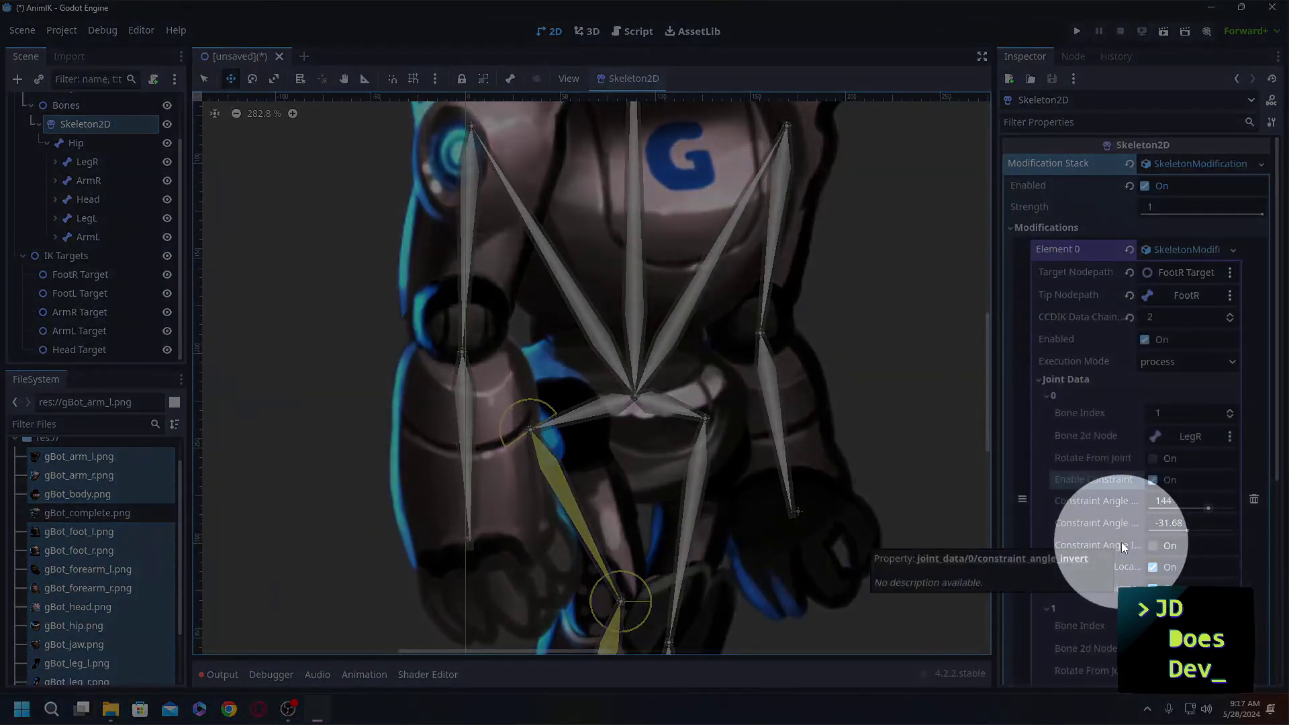
pyautogui.click(1121, 541)
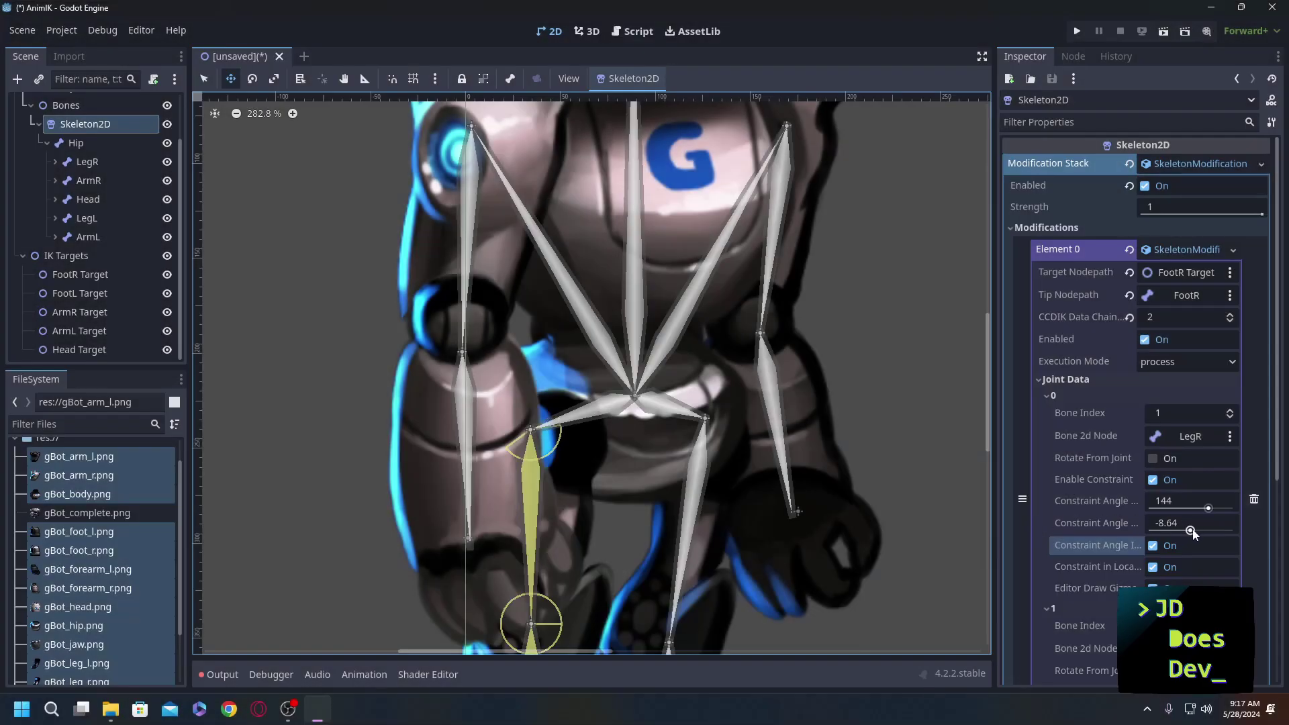
pyautogui.moveTo(1209, 509); pyautogui.dragTo(1213, 509)
# Enable the ShinR joint constraint and set its angles to 97.92 and 233.28.
pyautogui.scroll(-4, 1058, 508)
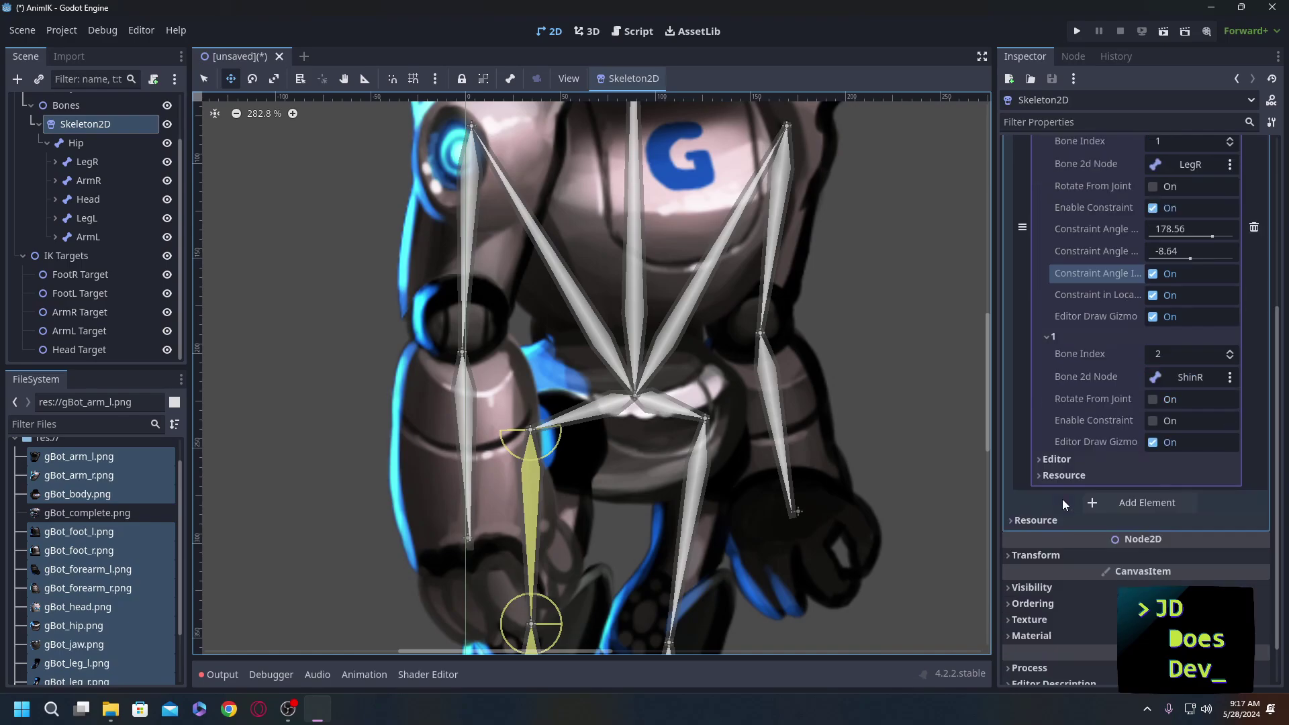
pyautogui.click(1153, 420)
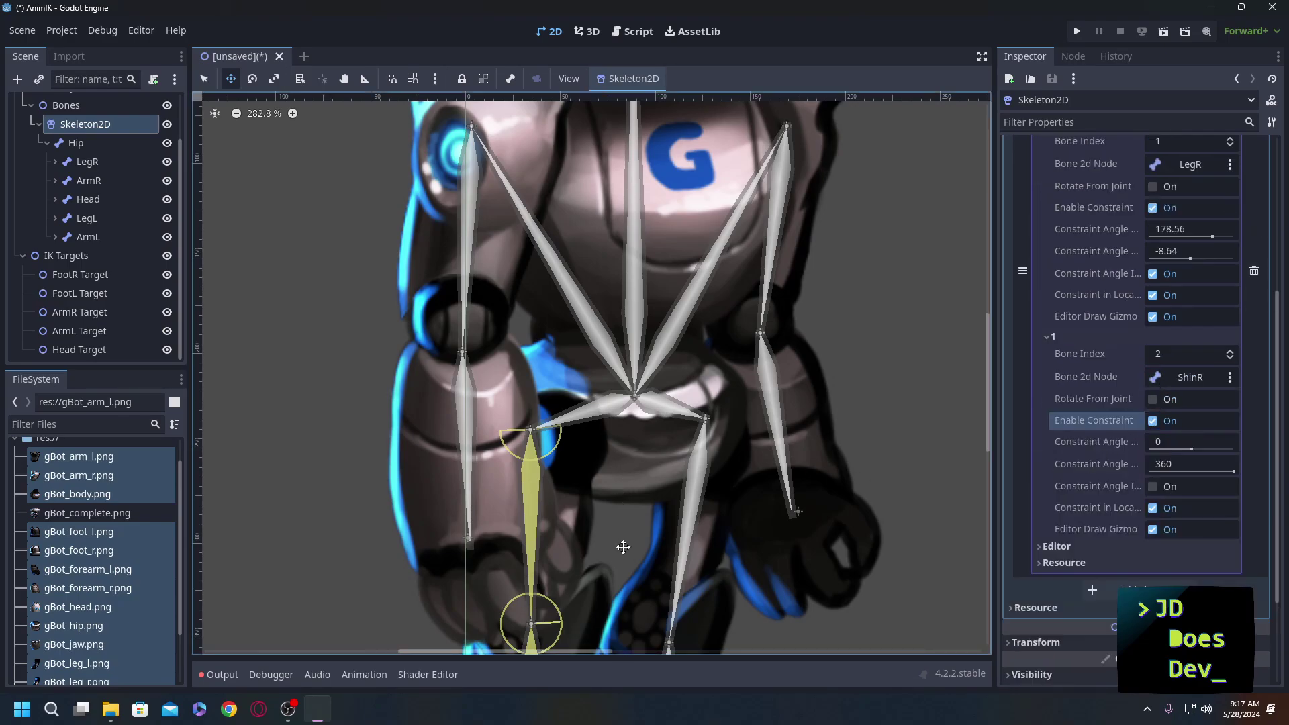
pyautogui.moveTo(623, 556); pyautogui.dragTo(617, 230, button='middle')
pyautogui.moveTo(1192, 450); pyautogui.dragTo(1191, 449)
pyautogui.moveTo(1235, 471); pyautogui.dragTo(1206, 473)
# Drag FootR Target to test the constrained knee bend, reviewing the CCDIK element and LegR bone.
pyautogui.scroll(-3, 830, 484)
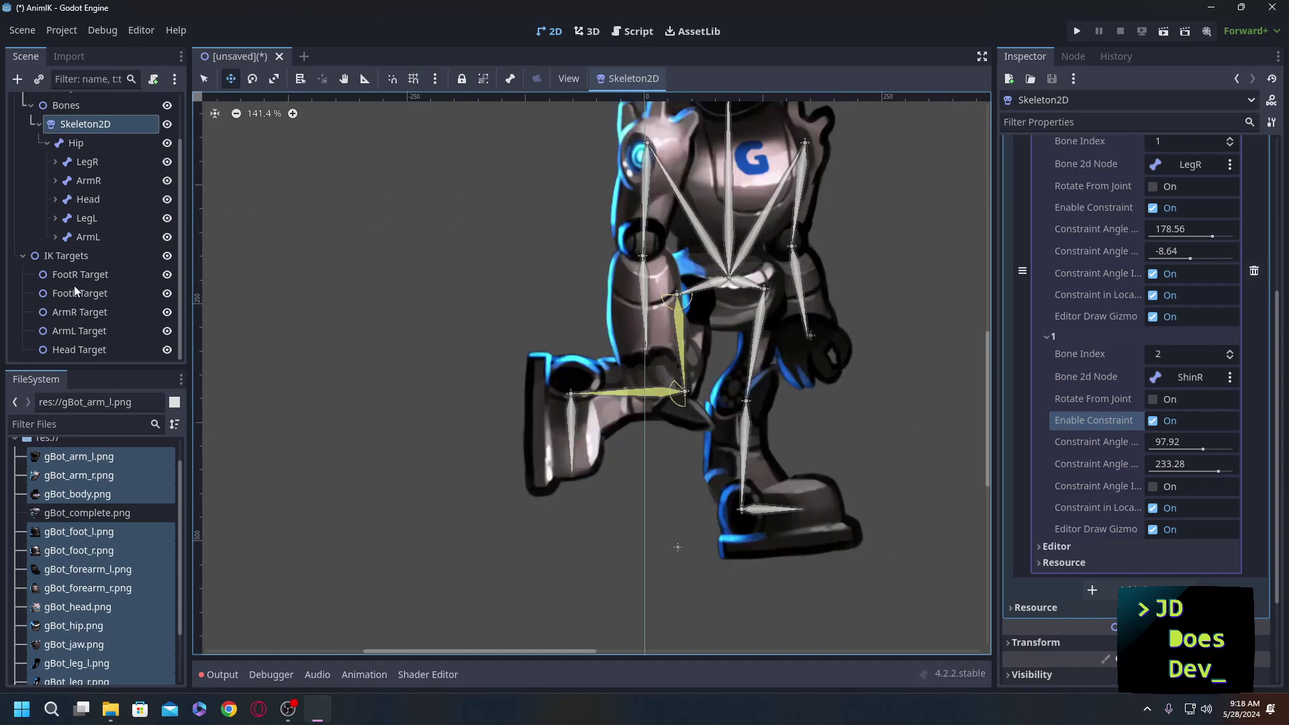
pyautogui.click(82, 275)
pyautogui.moveTo(676, 548); pyautogui.dragTo(643, 481)
pyautogui.scroll(2, 78, 184)
pyautogui.click(75, 180)
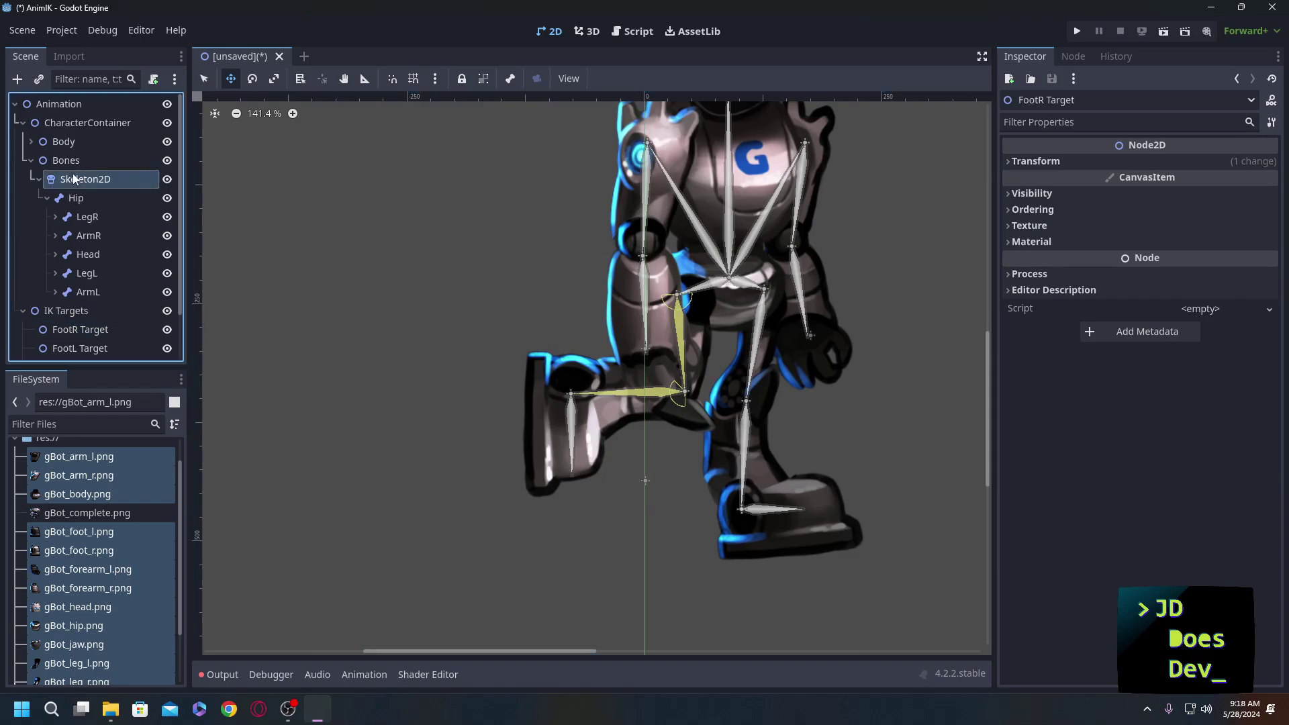
pyautogui.click(1174, 249)
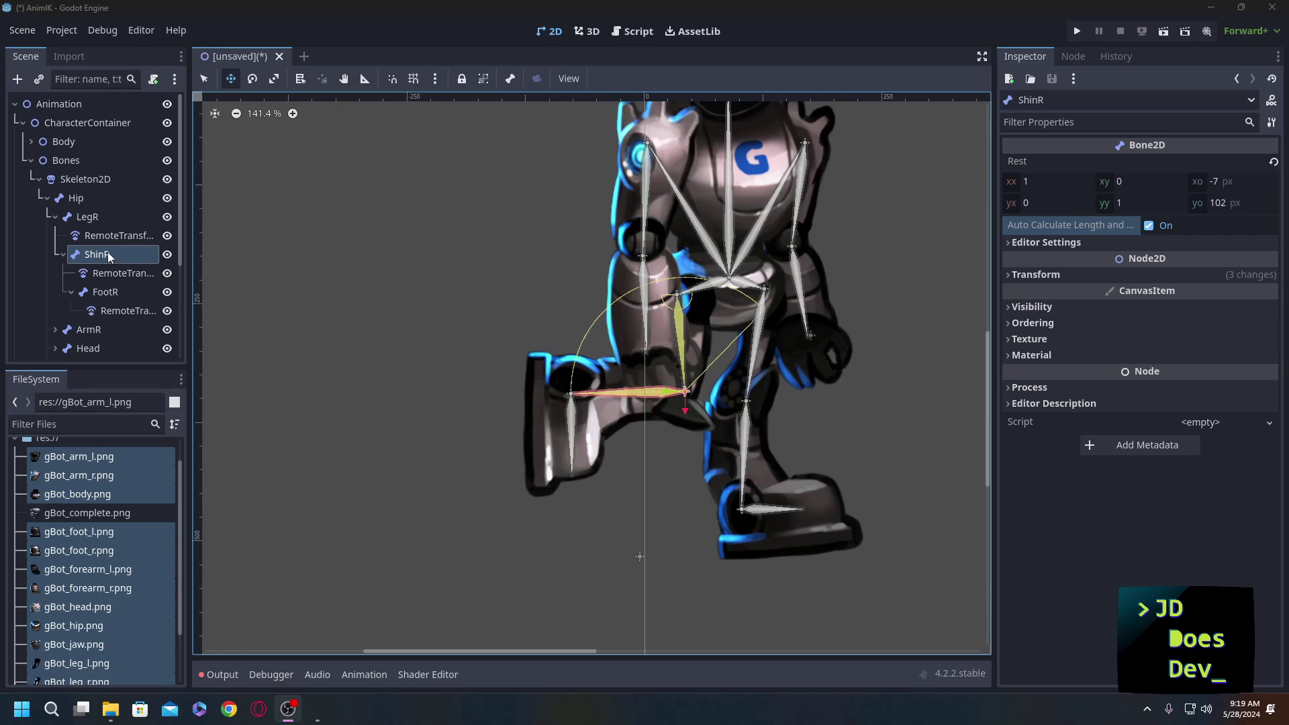
pyautogui.click(71, 216)
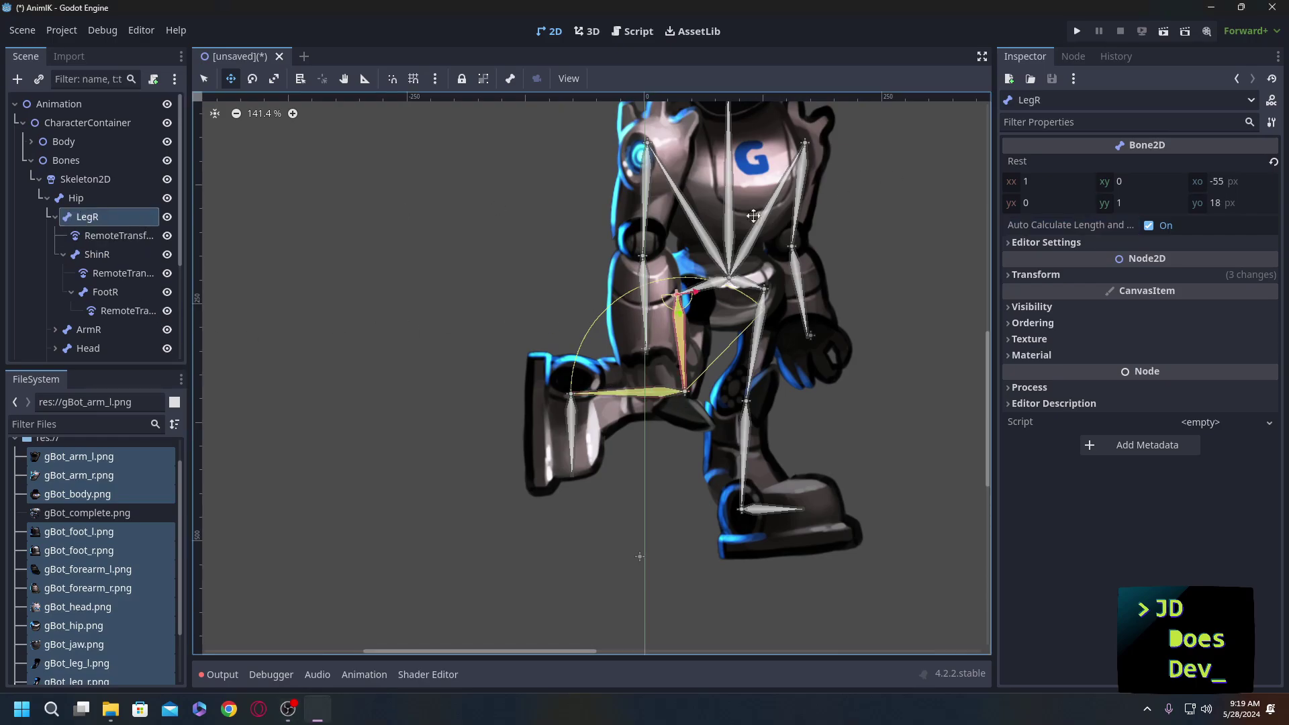
pyautogui.moveTo(639, 556); pyautogui.dragTo(622, 575)
# Toggle LegR's automatic length and angle off and back on.
pyautogui.scroll(4, 97, 230)
pyautogui.click(73, 179)
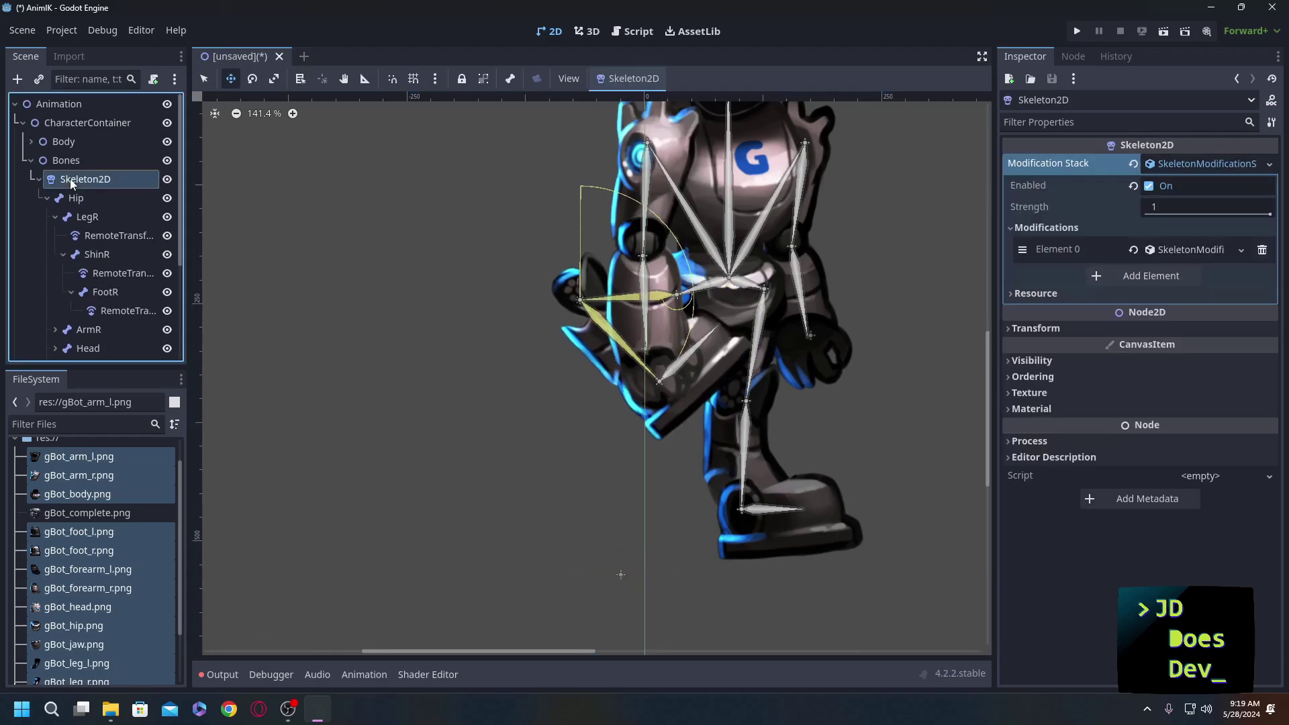
pyautogui.click(87, 217)
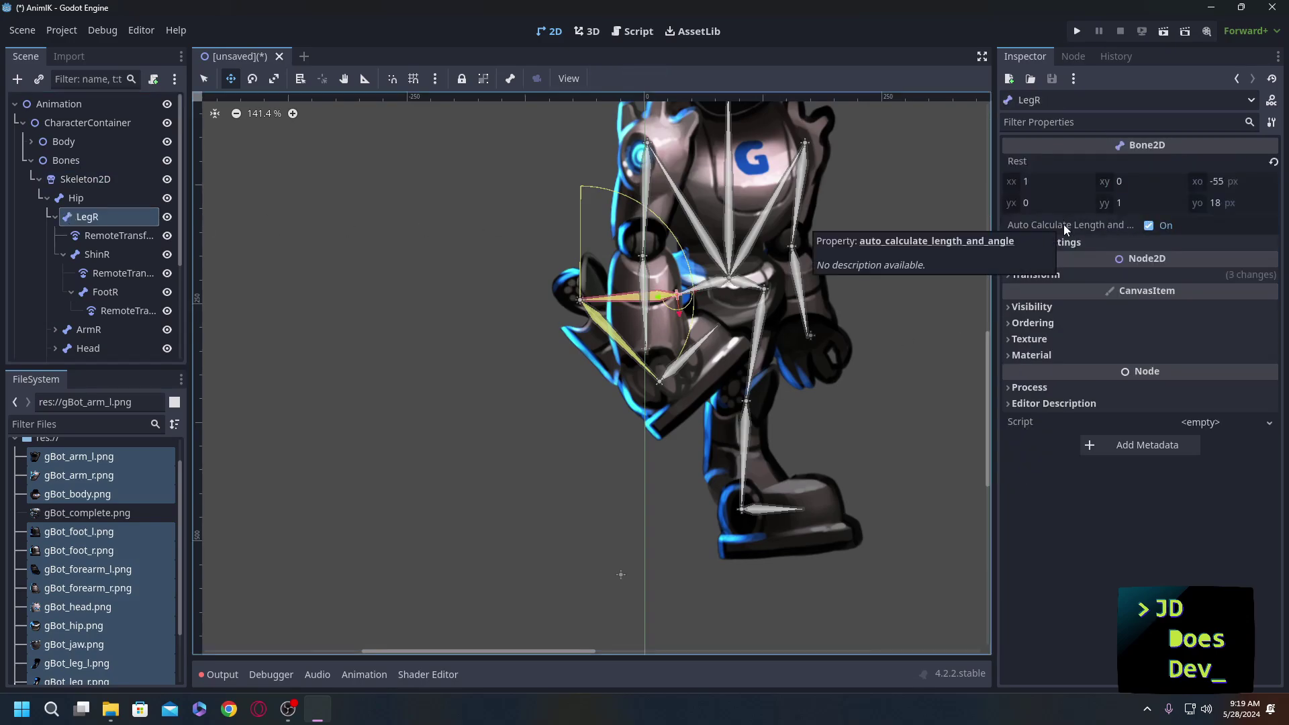
pyautogui.click(1149, 226)
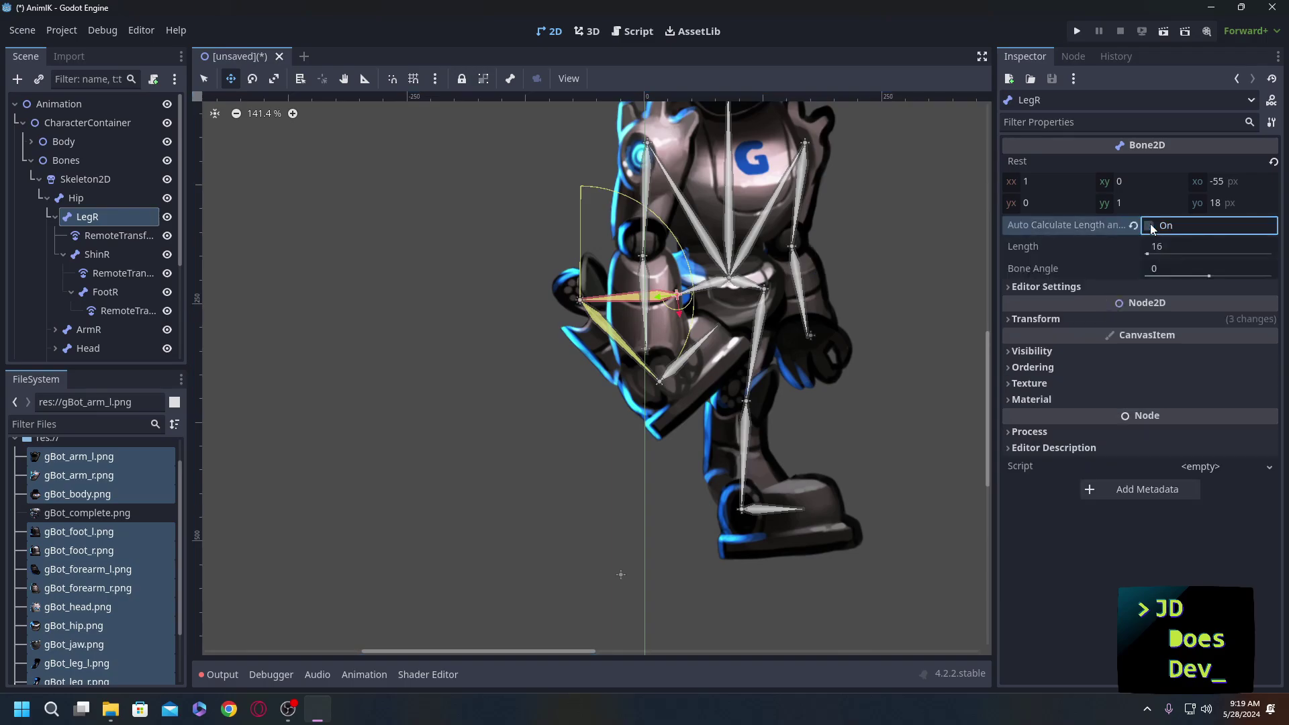
pyautogui.click(1149, 226)
# Set LegR's constraint to 90.755/-66.24 and ShinR's to 16.64/141.12, then test with FootR Target.
pyautogui.click(85, 180)
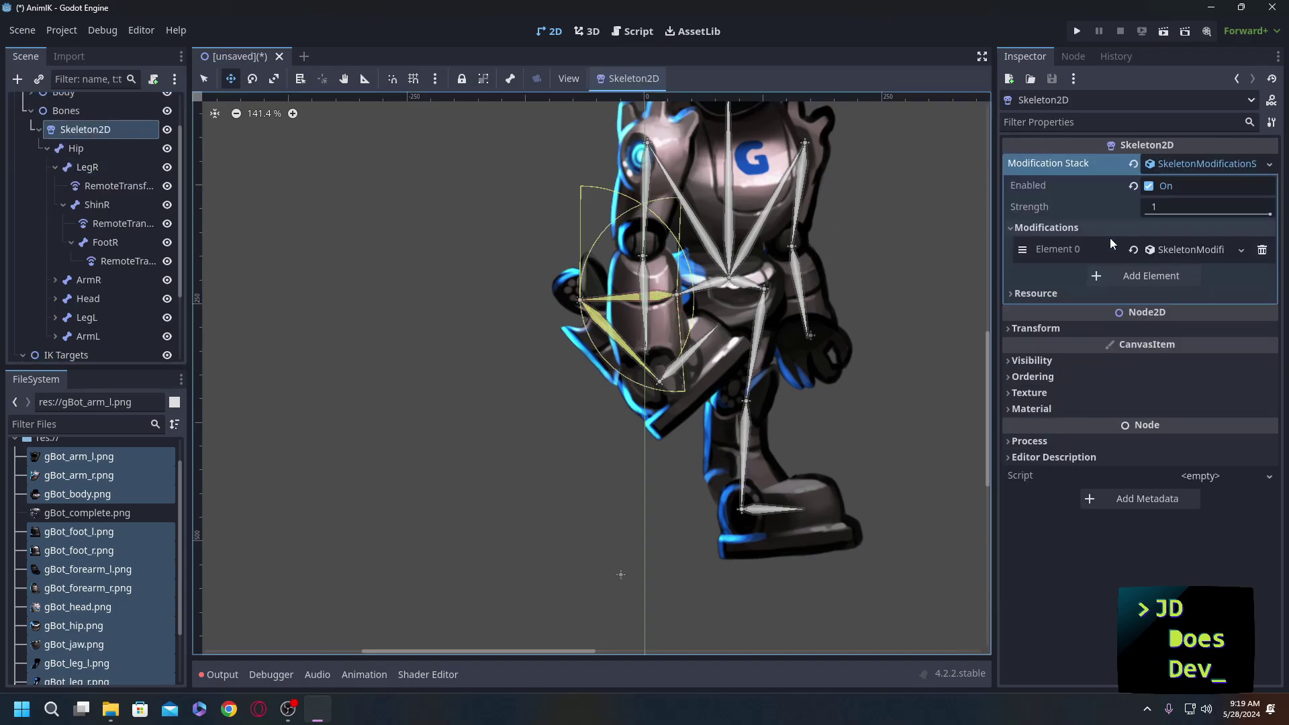
pyautogui.click(1187, 255)
pyautogui.click(1189, 255)
pyautogui.moveTo(1216, 439); pyautogui.dragTo(1185, 465)
pyautogui.scroll(-3, 1090, 554)
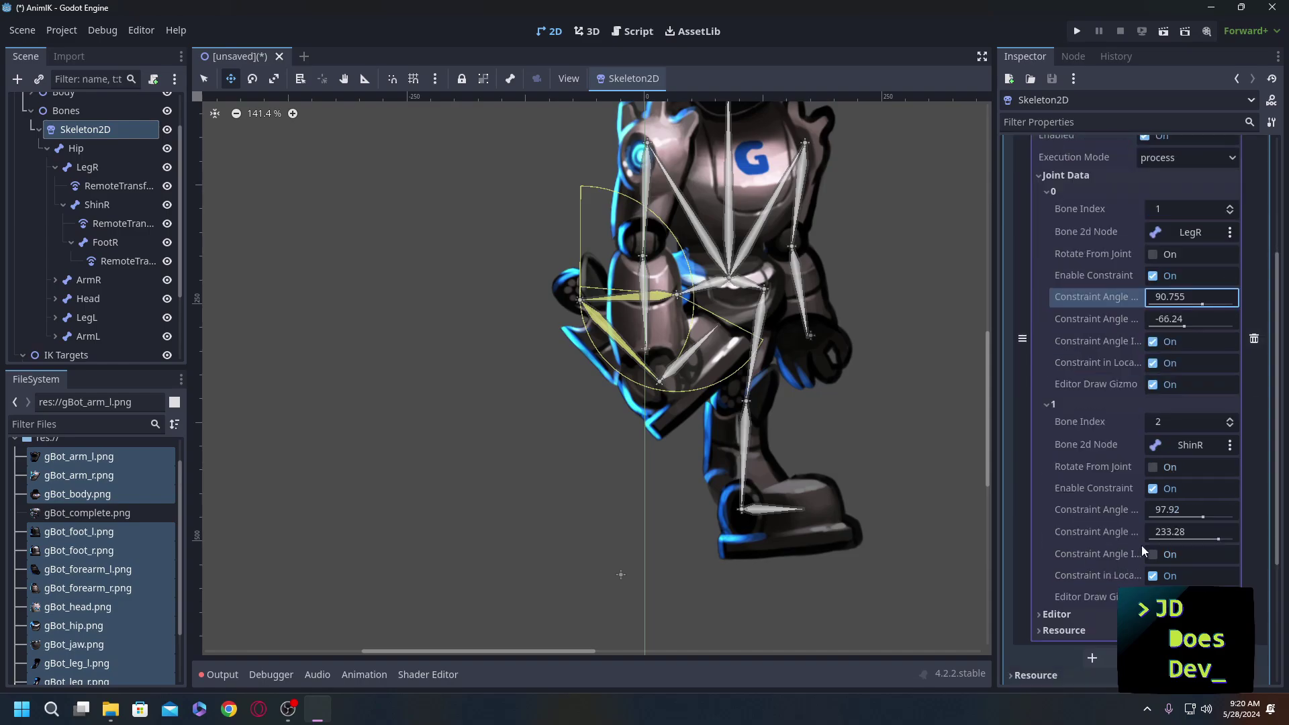
pyautogui.moveTo(1201, 516); pyautogui.dragTo(1208, 515)
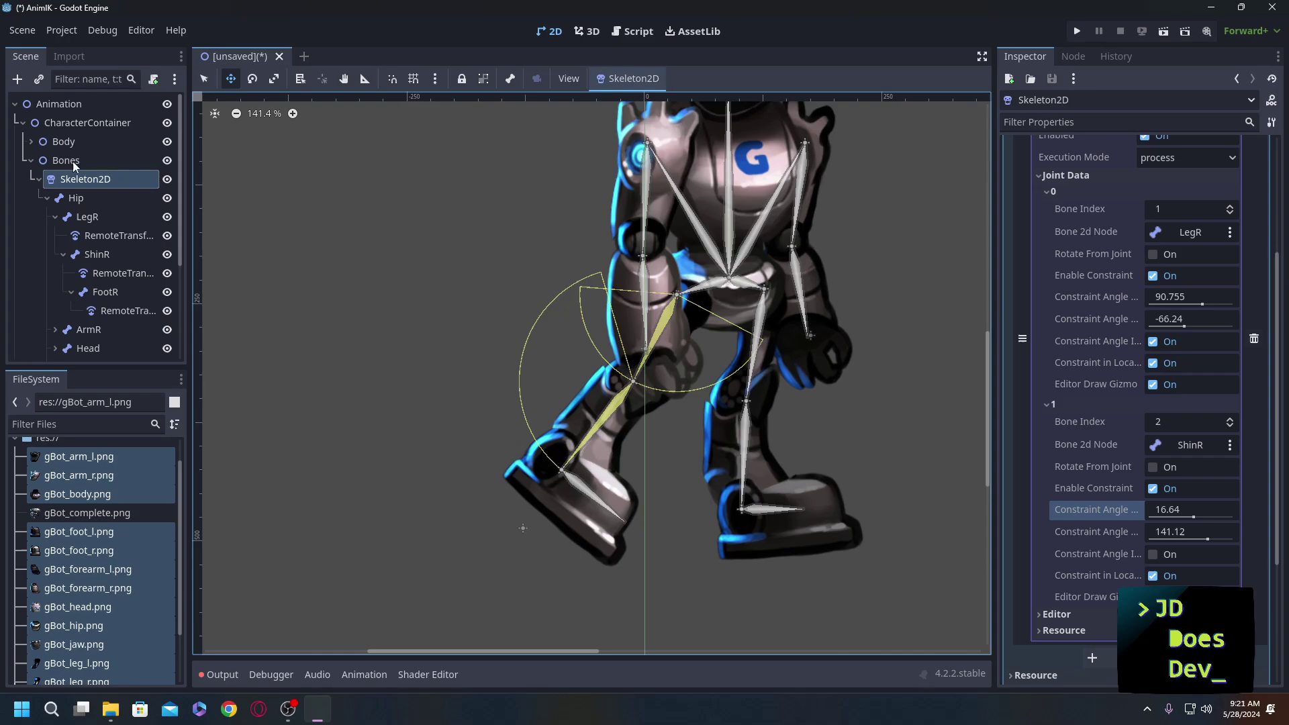
pyautogui.moveTo(523, 528)
pyautogui.mouseDown()
pyautogui.moveTo(645, 537)
pyautogui.moveTo(503, 502)
pyautogui.moveTo(604, 422)
pyautogui.moveTo(564, 497)
pyautogui.moveTo(650, 536)
pyautogui.moveTo(708, 535)
pyautogui.moveTo(686, 556)
pyautogui.moveTo(639, 535)
pyautogui.mouseUp()
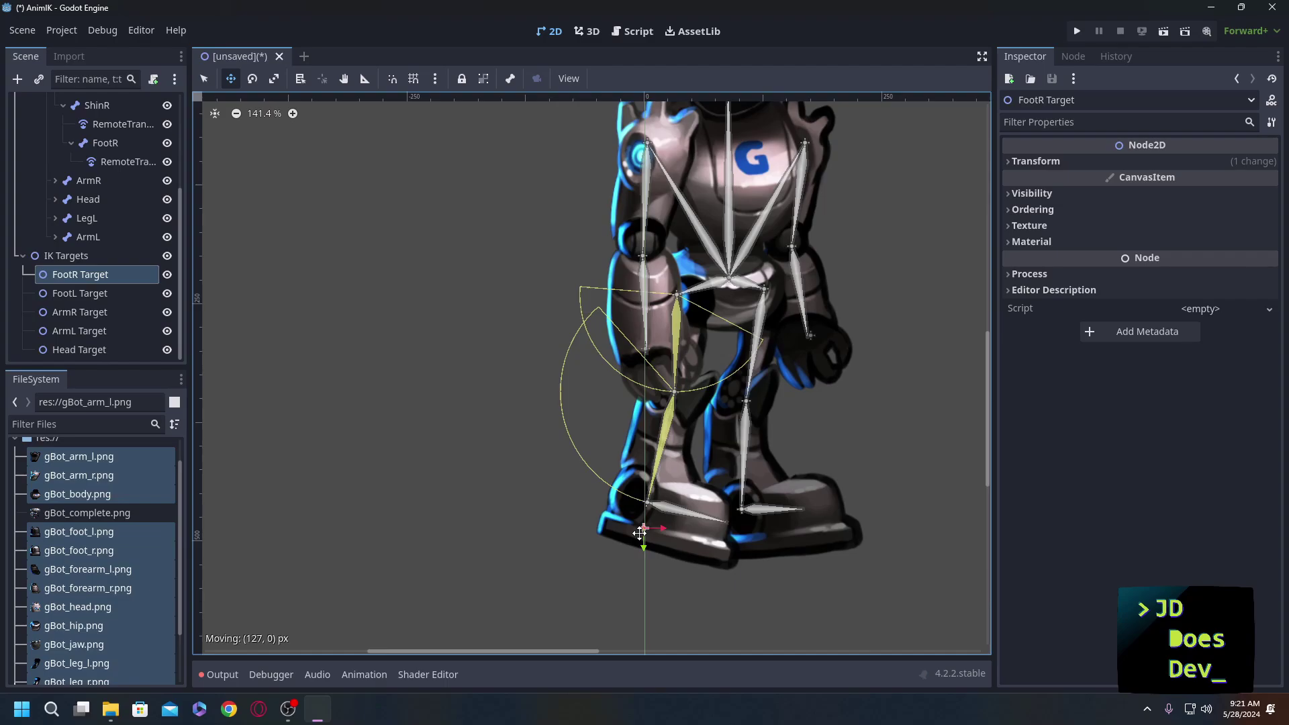
# Drag FootR Target through test positions, ending with the right foot raised forward.
pyautogui.moveTo(640, 533); pyautogui.dragTo(665, 523)
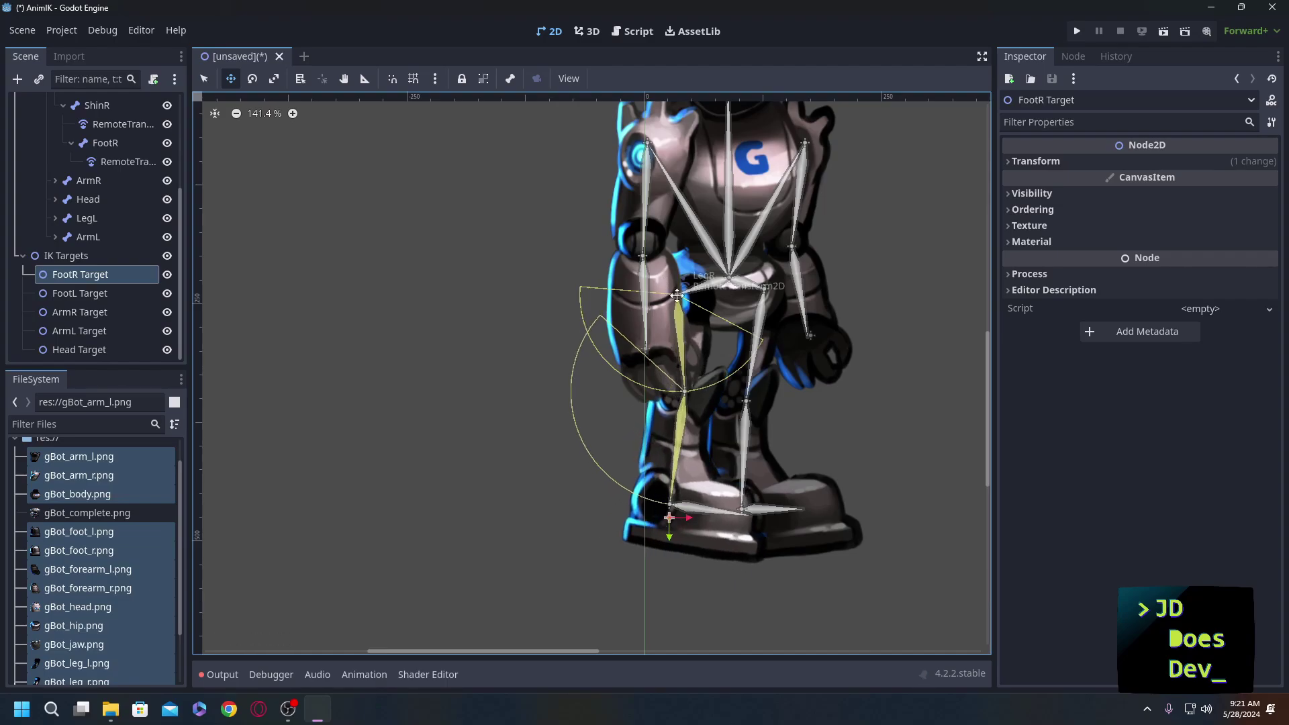
pyautogui.moveTo(675, 516)
pyautogui.mouseDown()
pyautogui.moveTo(713, 405)
pyautogui.moveTo(584, 393)
pyautogui.moveTo(564, 333)
pyautogui.moveTo(559, 231)
pyautogui.moveTo(554, 248)
pyautogui.moveTo(647, 478)
pyautogui.moveTo(618, 430)
pyautogui.moveTo(573, 532)
pyautogui.moveTo(659, 547)
pyautogui.moveTo(576, 530)
pyautogui.moveTo(635, 530)
pyautogui.moveTo(641, 519)
pyautogui.moveTo(581, 428)
pyautogui.mouseUp()
# Add a Node2D under FootR Target and rename it 'Foot Lookat'.
pyautogui.click(70, 274)
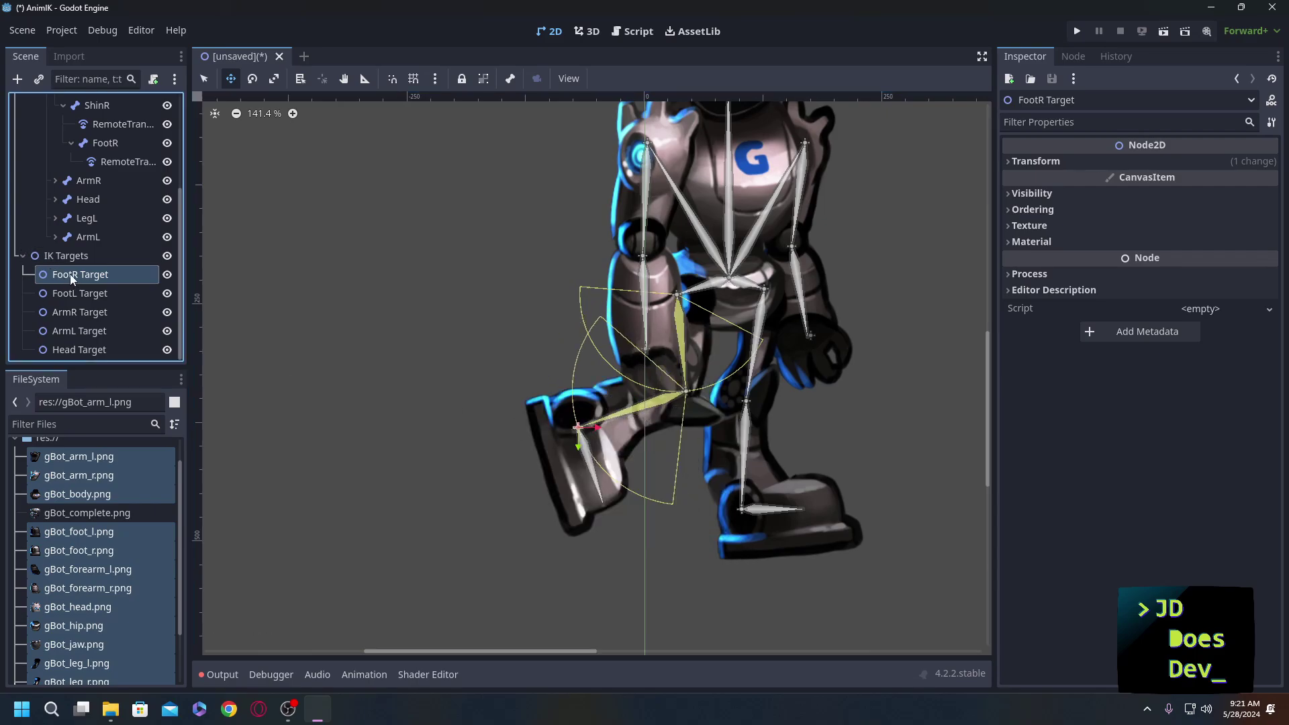
pyautogui.hotkey('ctrl', 'a')
pyautogui.doubleClick(510, 241)
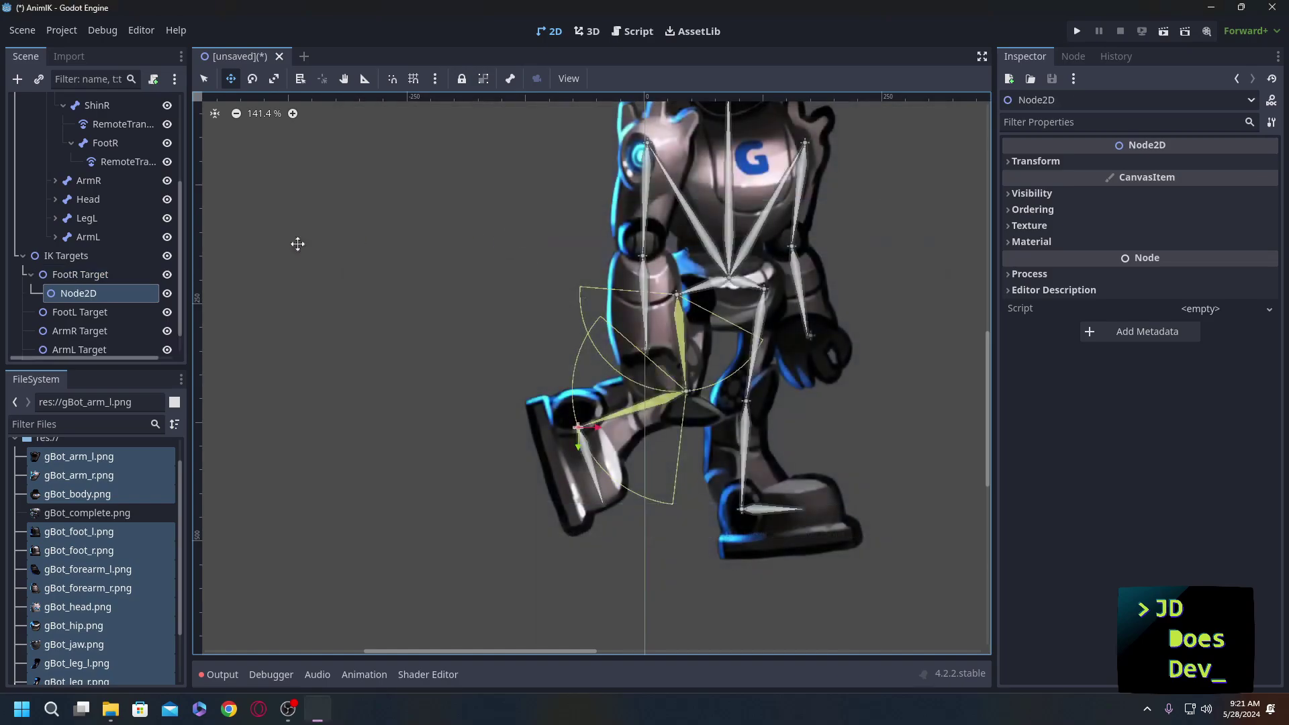
pyautogui.doubleClick(78, 294)
pyautogui.write('Foot')
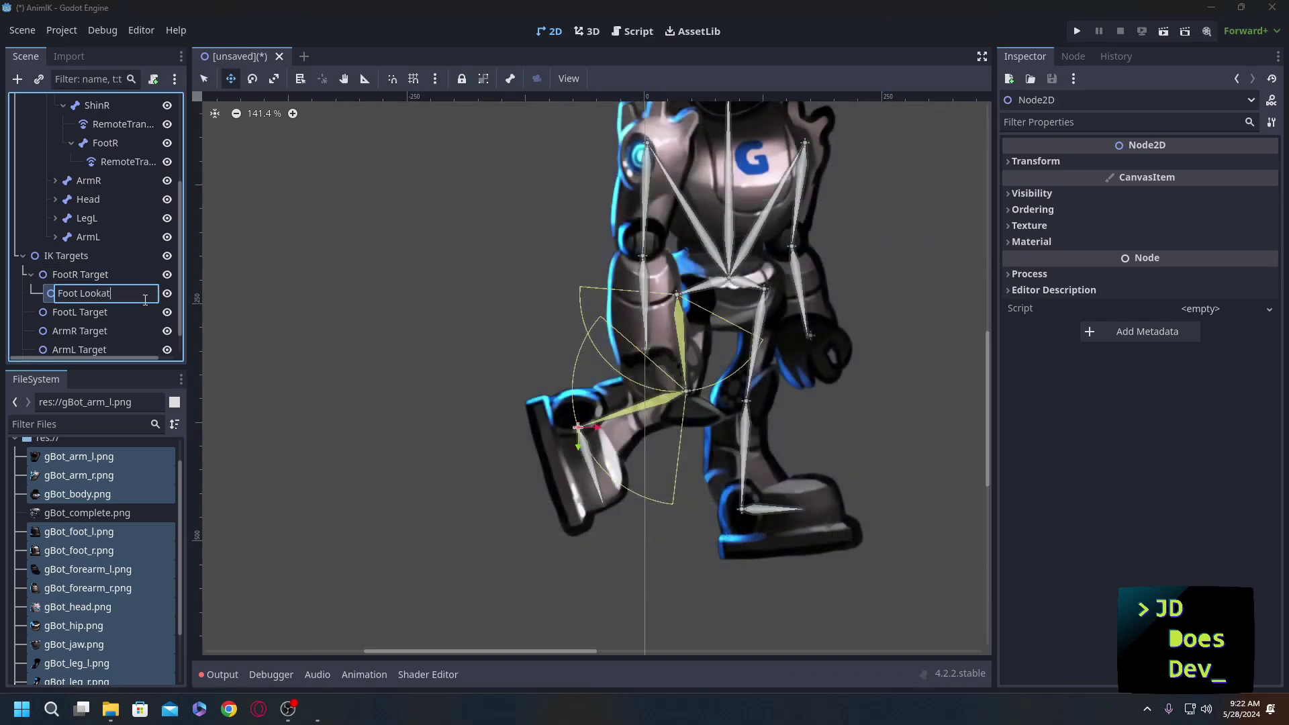
pyautogui.write(' Lookat')
pyautogui.press('Return')
# Add a LookAt modification as Element 1 that aims the FootR bone at Foot Lookat.
pyautogui.scroll(5, 121, 269)
pyautogui.click(85, 180)
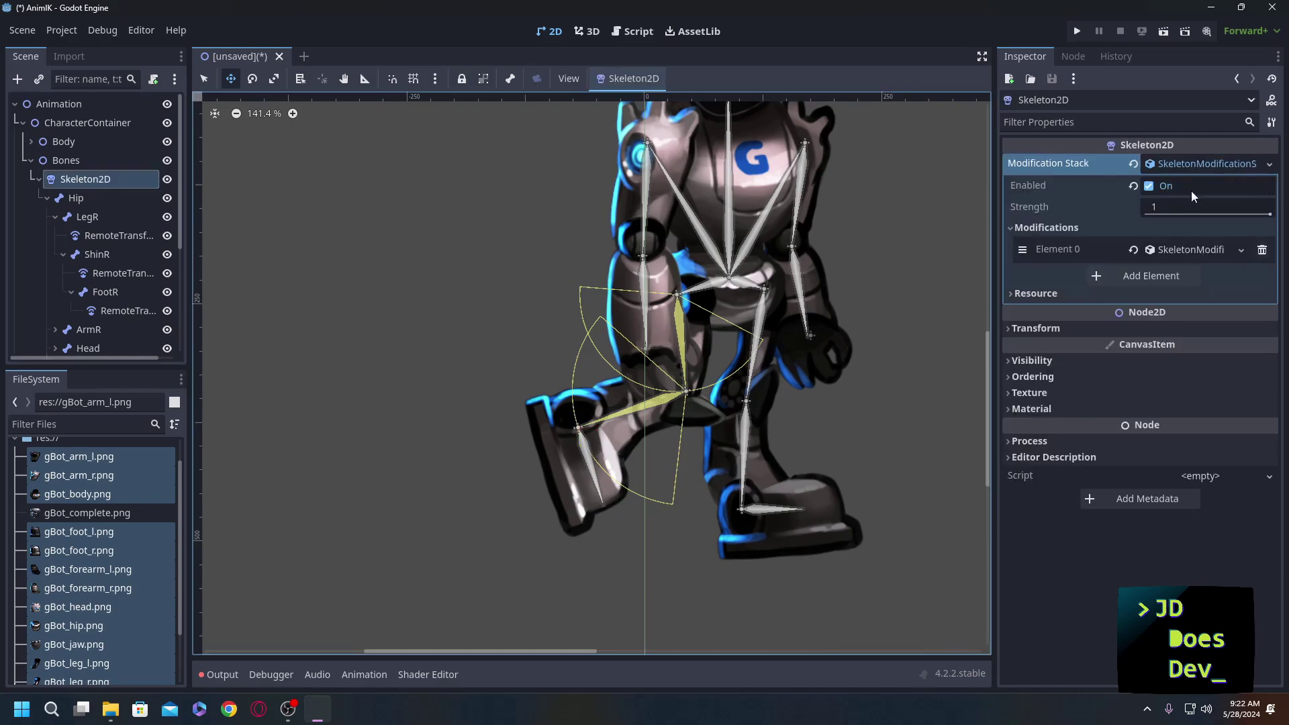
pyautogui.click(1138, 275)
pyautogui.click(1194, 288)
pyautogui.click(1151, 328)
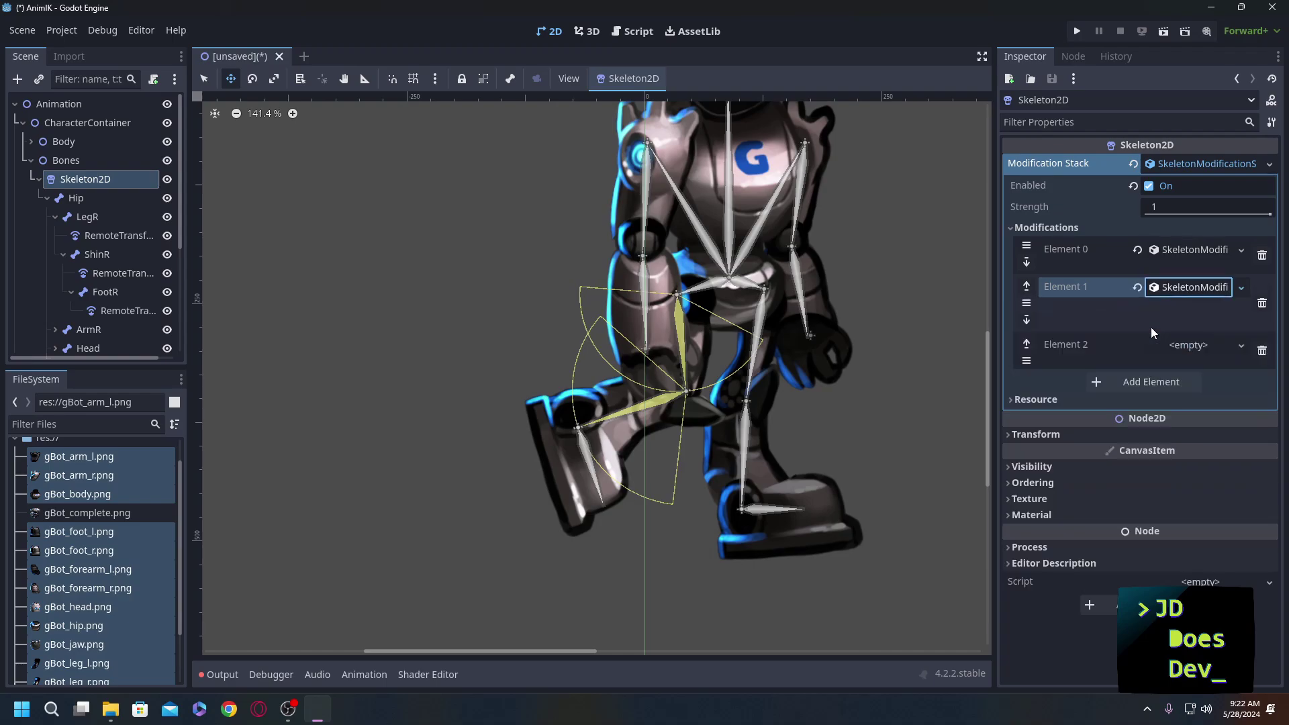
pyautogui.click(1170, 289)
pyautogui.click(1180, 332)
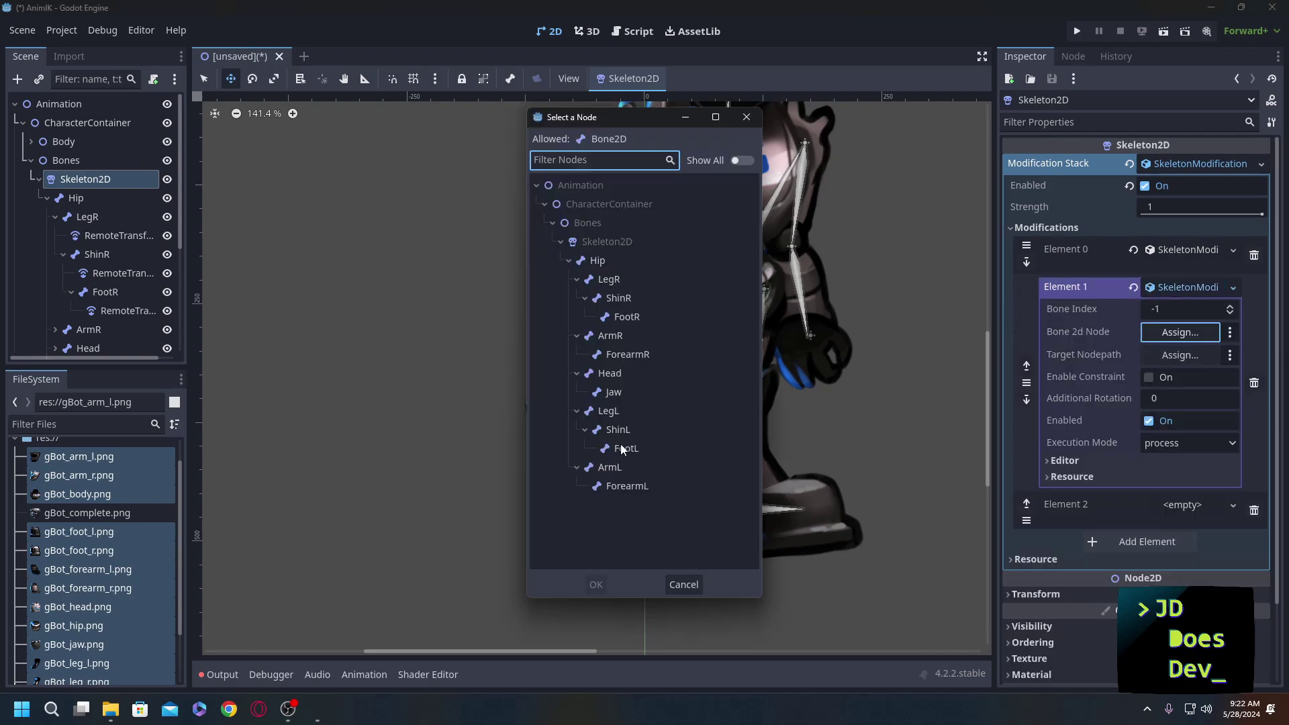
pyautogui.doubleClick(619, 318)
pyautogui.click(1180, 354)
pyautogui.scroll(-10, 599, 505)
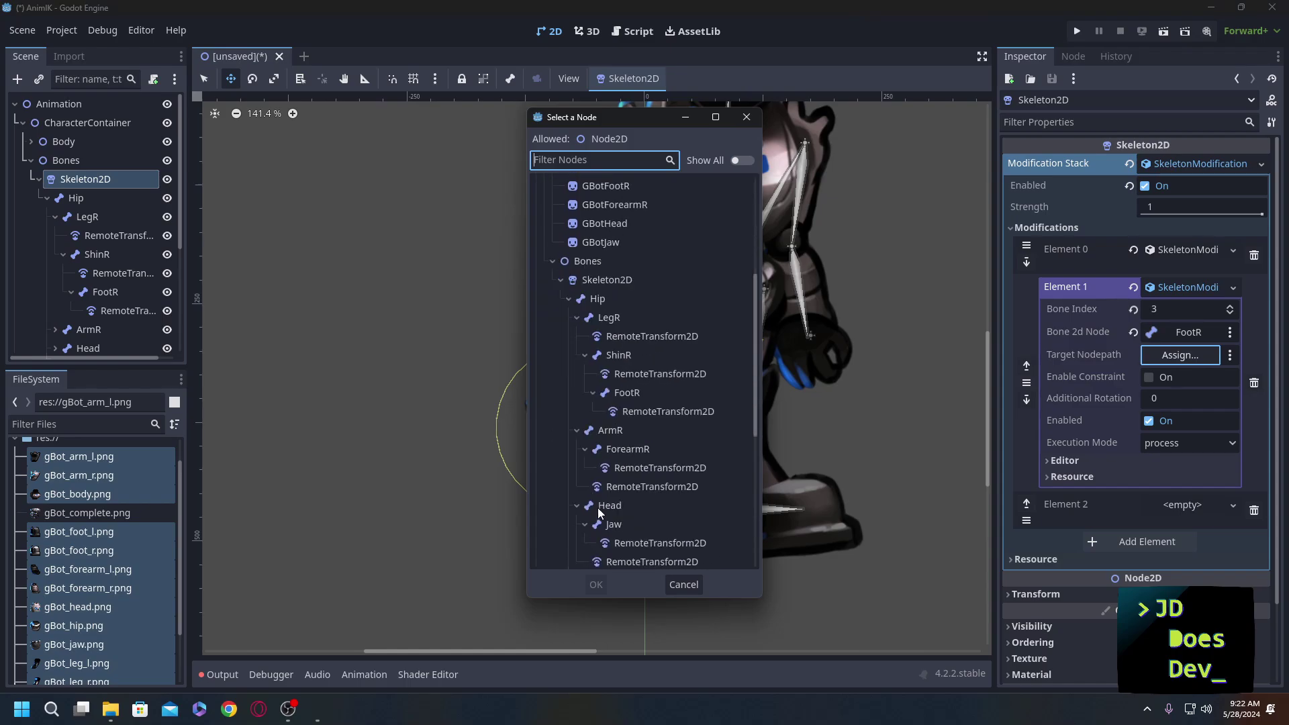
pyautogui.doubleClick(599, 503)
pyautogui.scroll(-5, 91, 240)
pyautogui.click(75, 263)
# Place Foot LookAt ahead of the right toe, test FootR Target, then lower Foot LookAt to level the foot.
pyautogui.moveTo(578, 427); pyautogui.dragTo(660, 428)
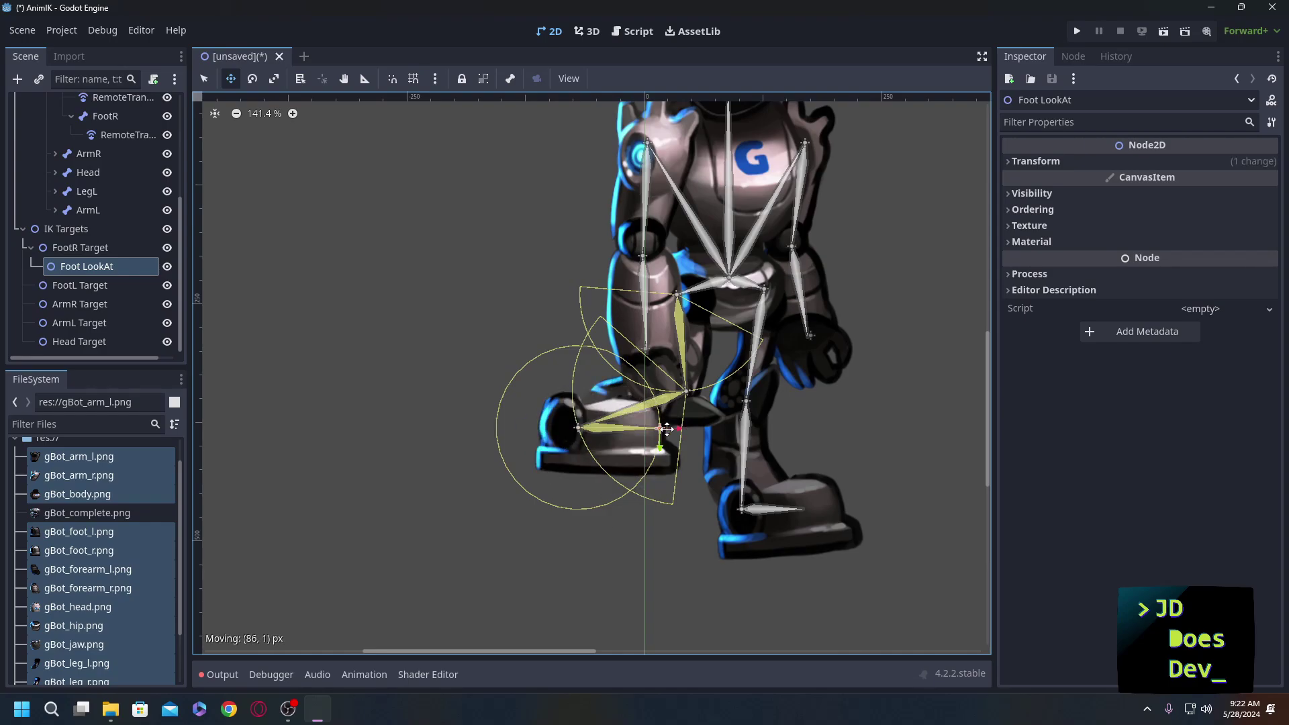
pyautogui.click(579, 427)
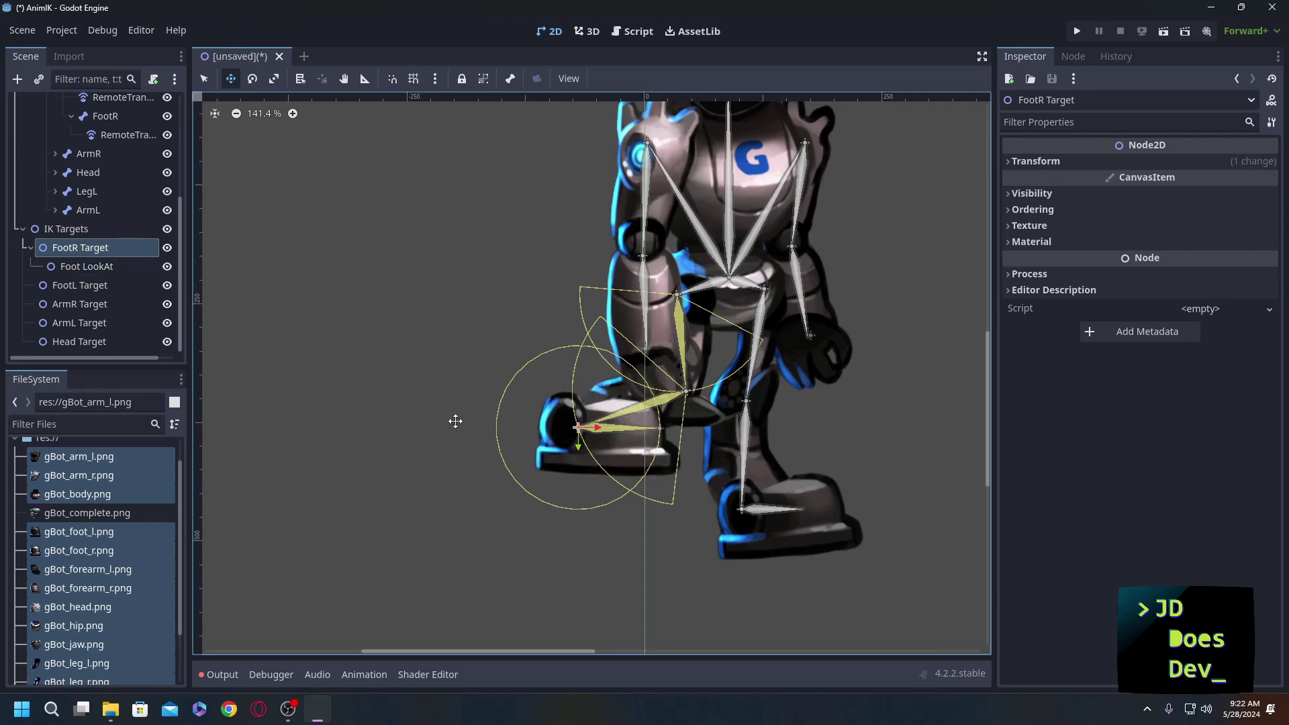
pyautogui.moveTo(576, 423); pyautogui.dragTo(594, 460)
pyautogui.click(76, 269)
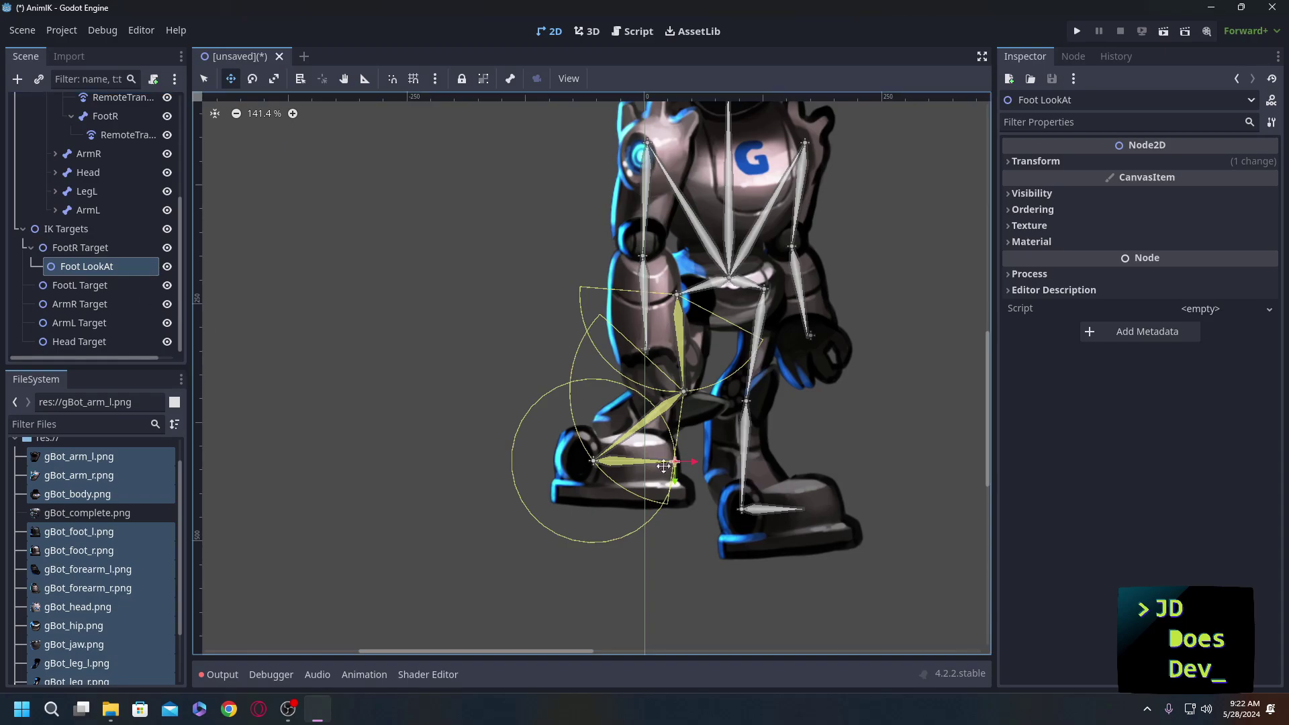
pyautogui.moveTo(680, 459); pyautogui.dragTo(707, 464)
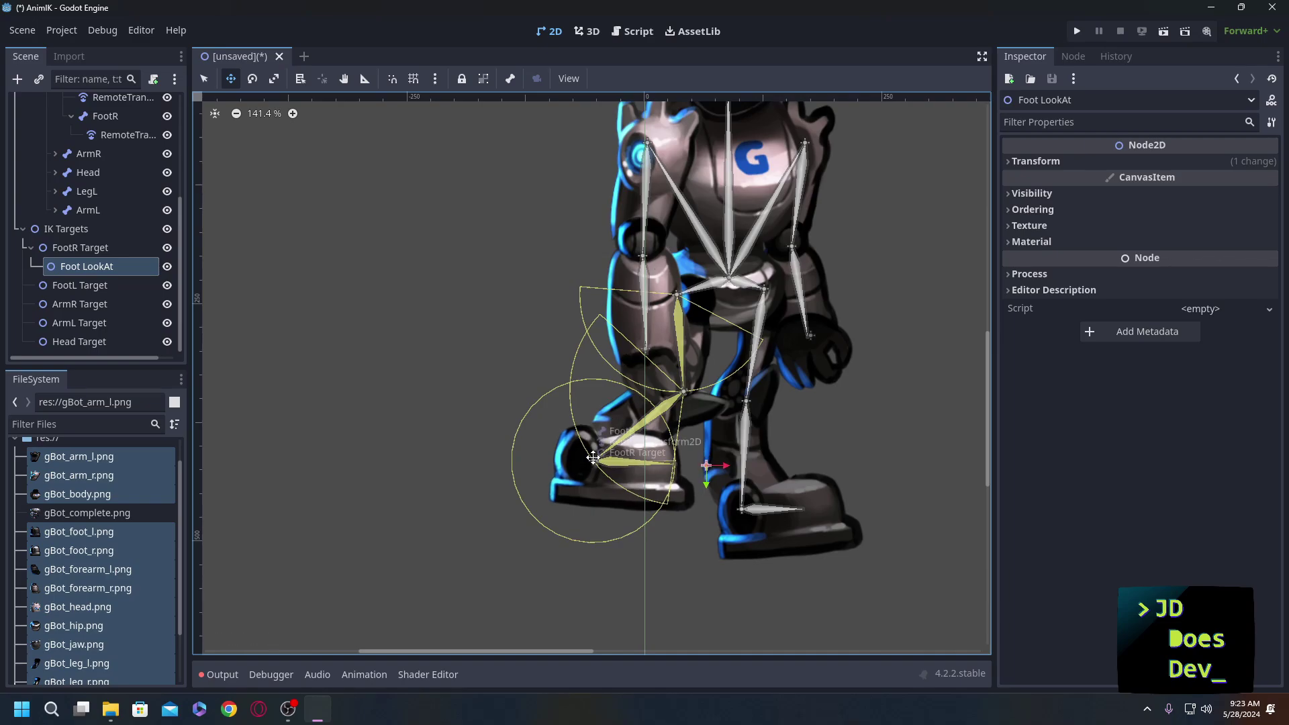
pyautogui.scroll(10, 88, 202)
pyautogui.click(88, 179)
# Return FootR Target to the right foot's rest position.
pyautogui.scroll(-8, 62, 246)
pyautogui.click(80, 264)
pyautogui.moveTo(593, 461); pyautogui.dragTo(671, 505)
pyautogui.scroll(5, 62, 240)
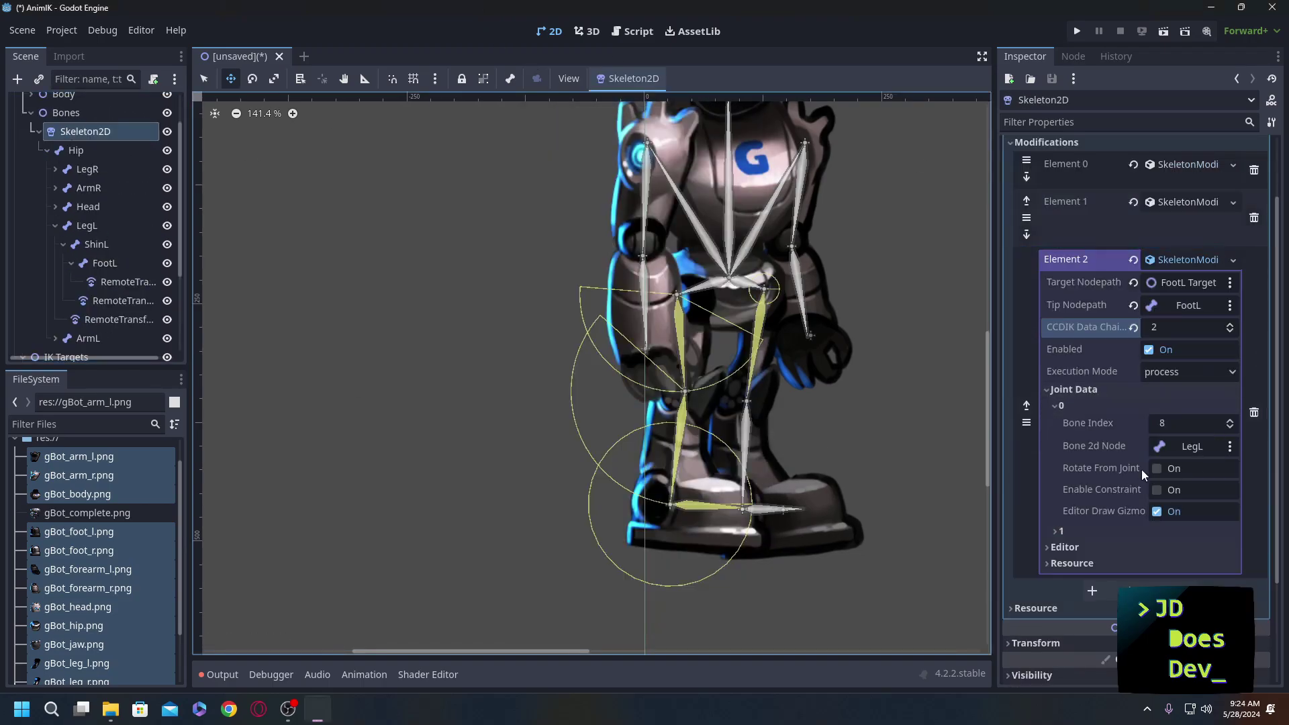
# Free the left thigh joint, disable LegL auto length/angle, keep ShinL auto length, and test FootL Target.
pyautogui.click(1156, 469)
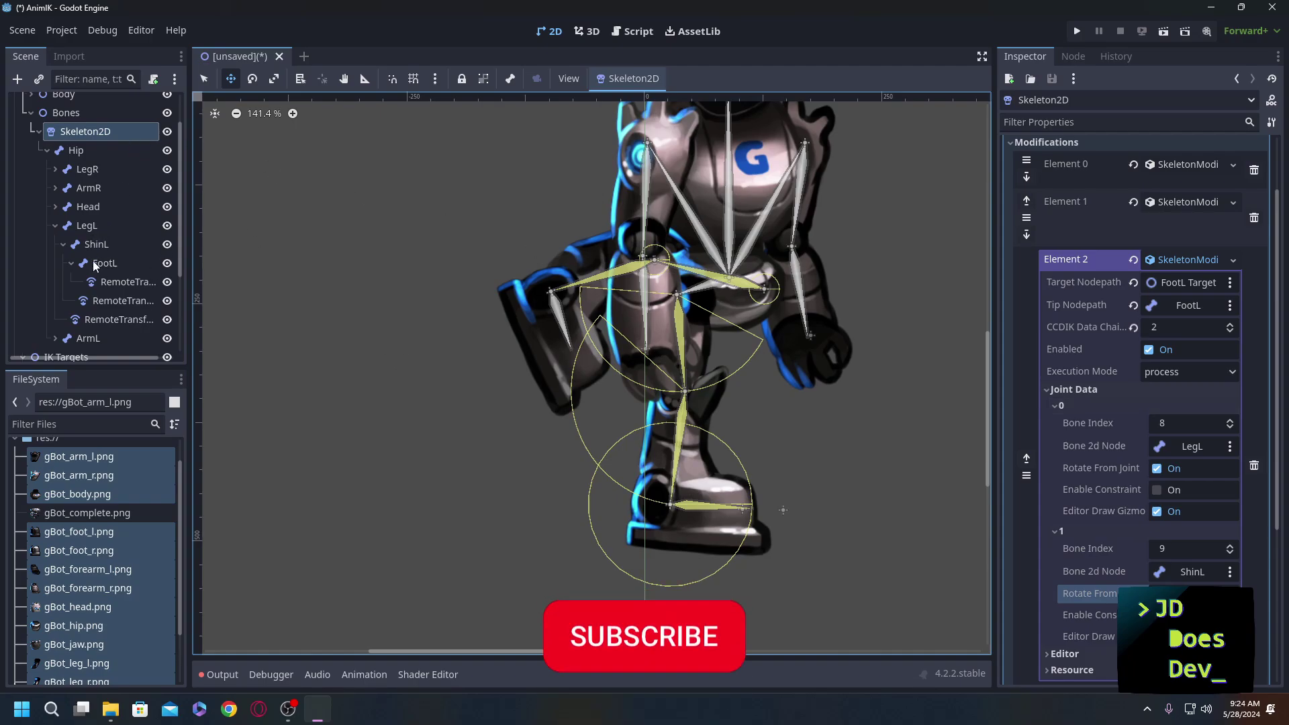
pyautogui.click(101, 227)
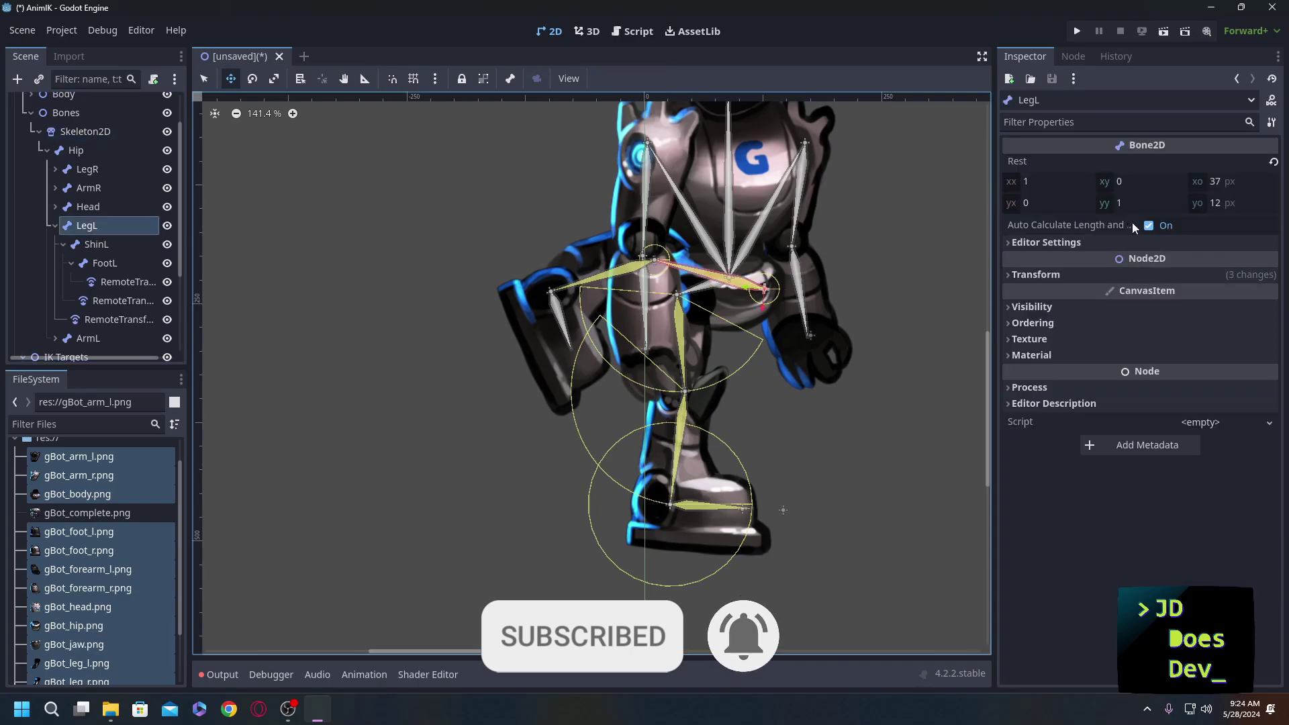
pyautogui.click(1149, 226)
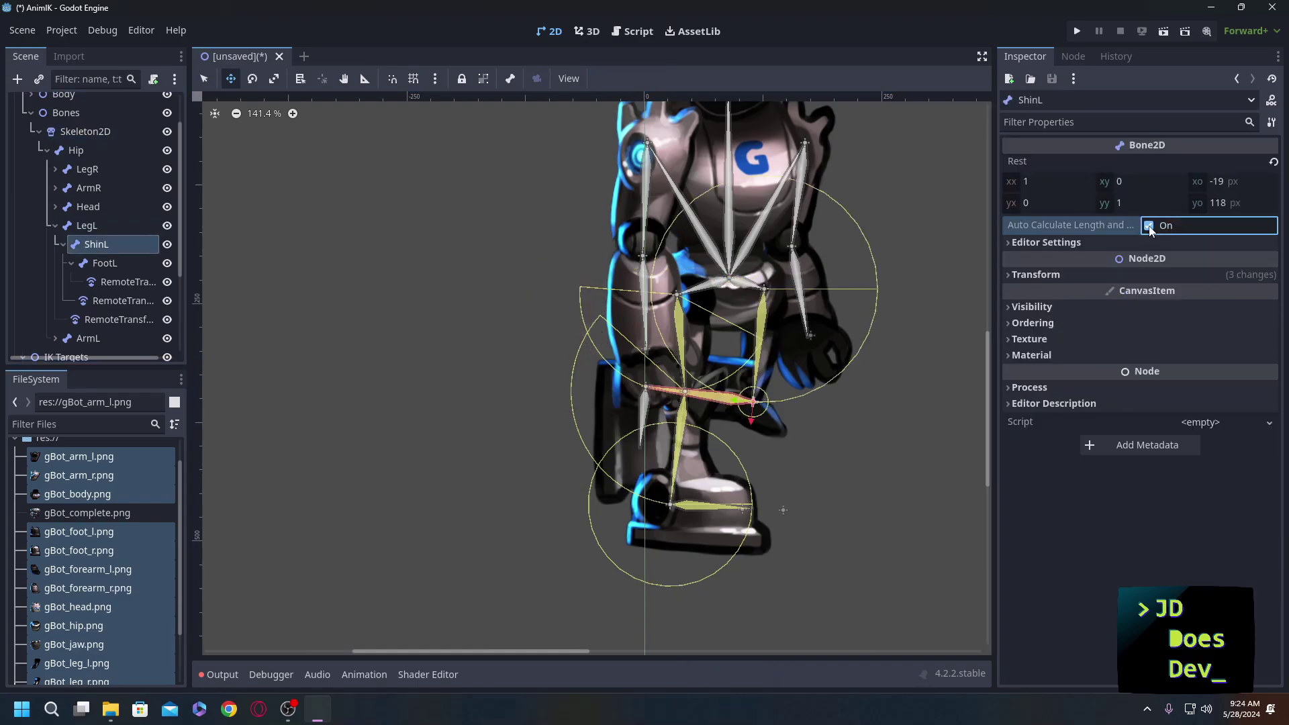
pyautogui.click(1149, 226)
pyautogui.click(1149, 225)
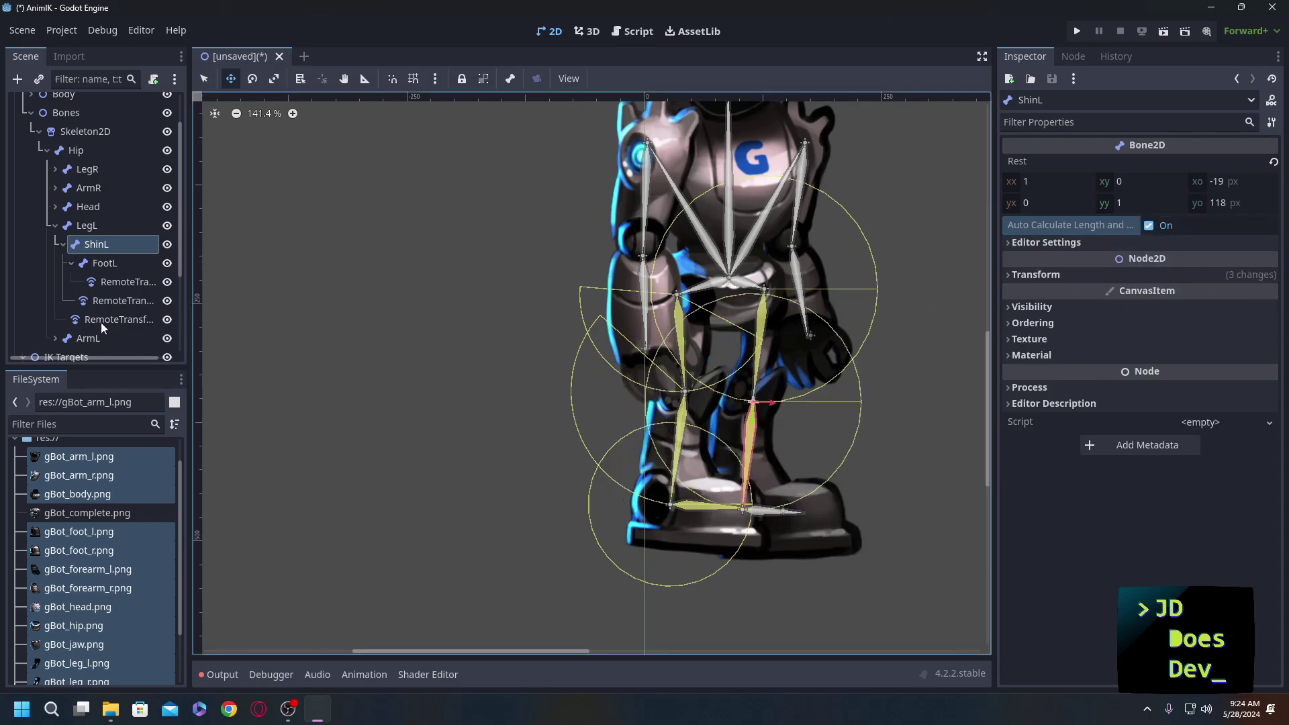
pyautogui.scroll(-4, 102, 334)
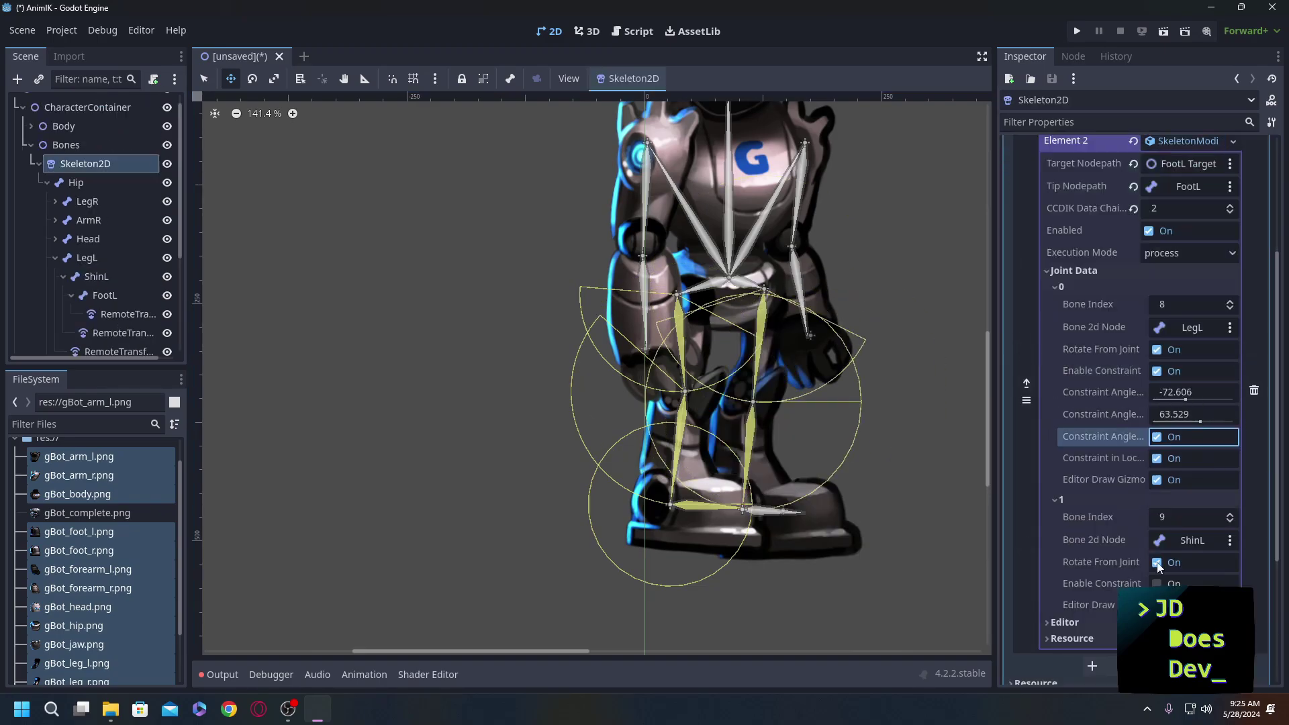
pyautogui.moveTo(748, 512); pyautogui.dragTo(744, 499)
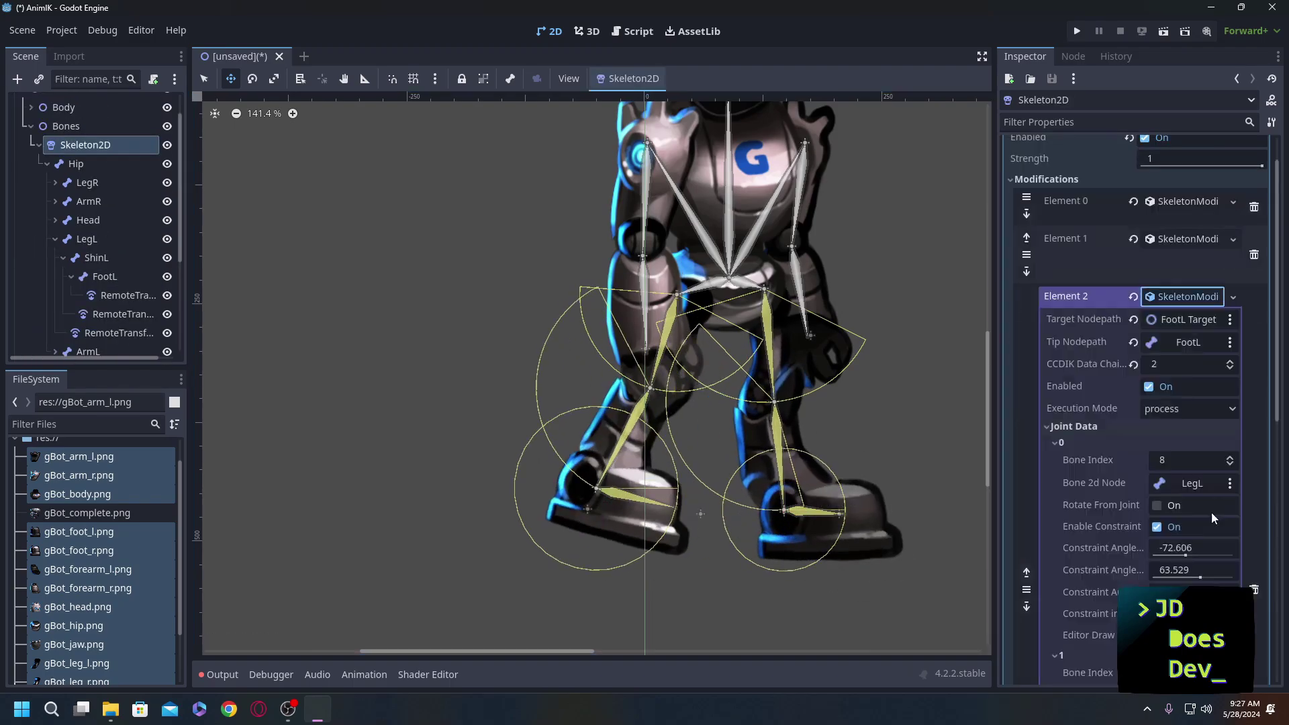
pyautogui.click(78, 304)
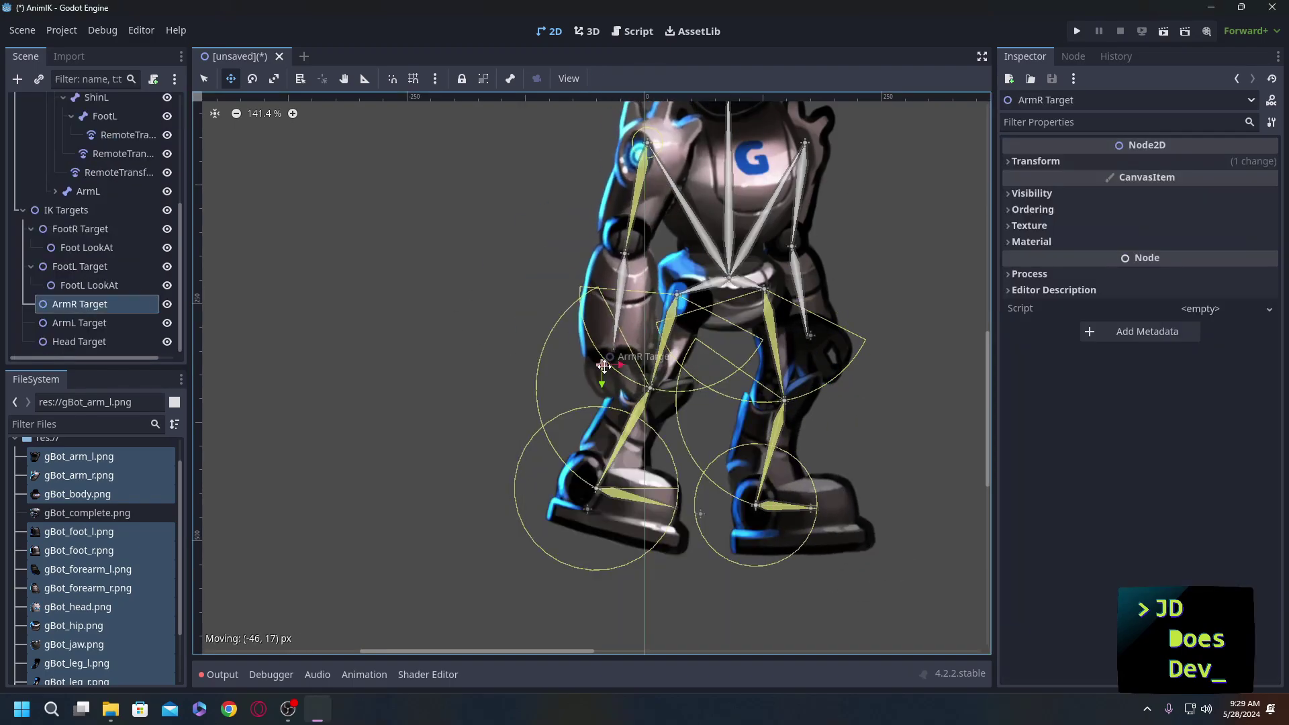
# Add a Marker2D under ForearmR at the right hand tip and expand modification Element 3.
pyautogui.scroll(5, 94, 222)
pyautogui.click(55, 201)
pyautogui.click(97, 222)
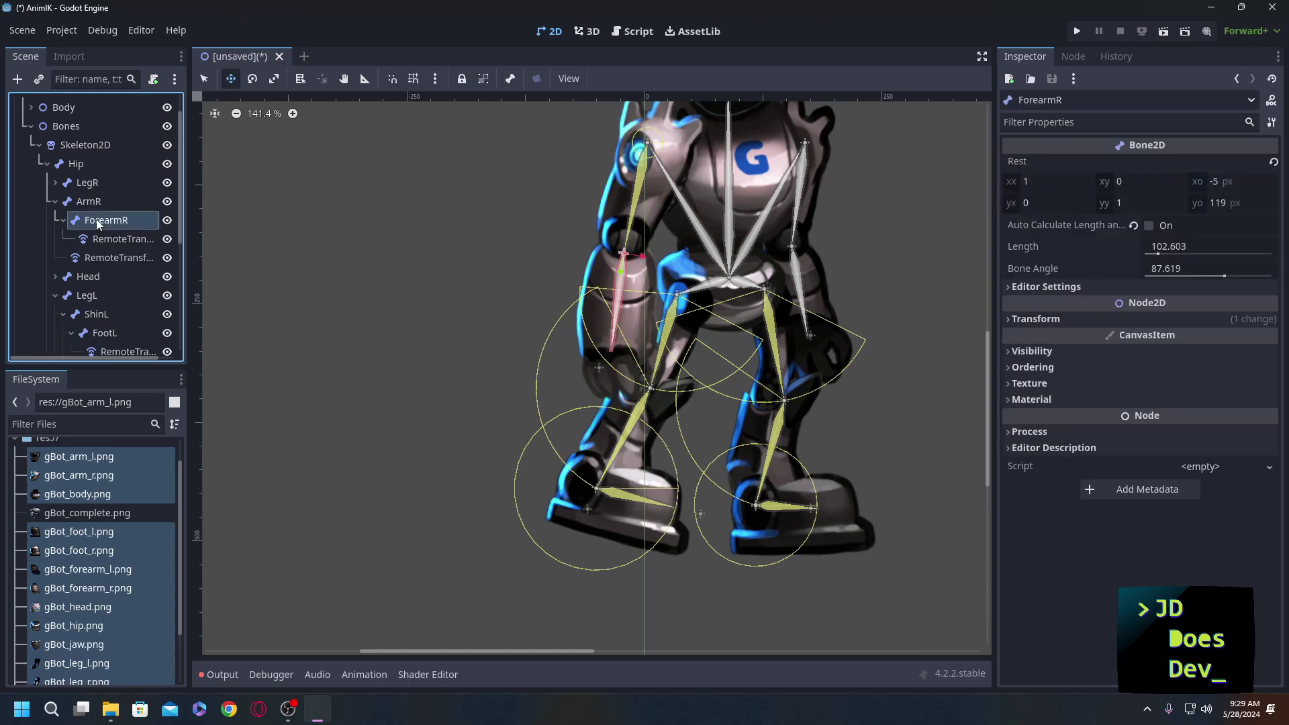
pyautogui.hotkey('ctrl', 'a')
pyautogui.write('mar')
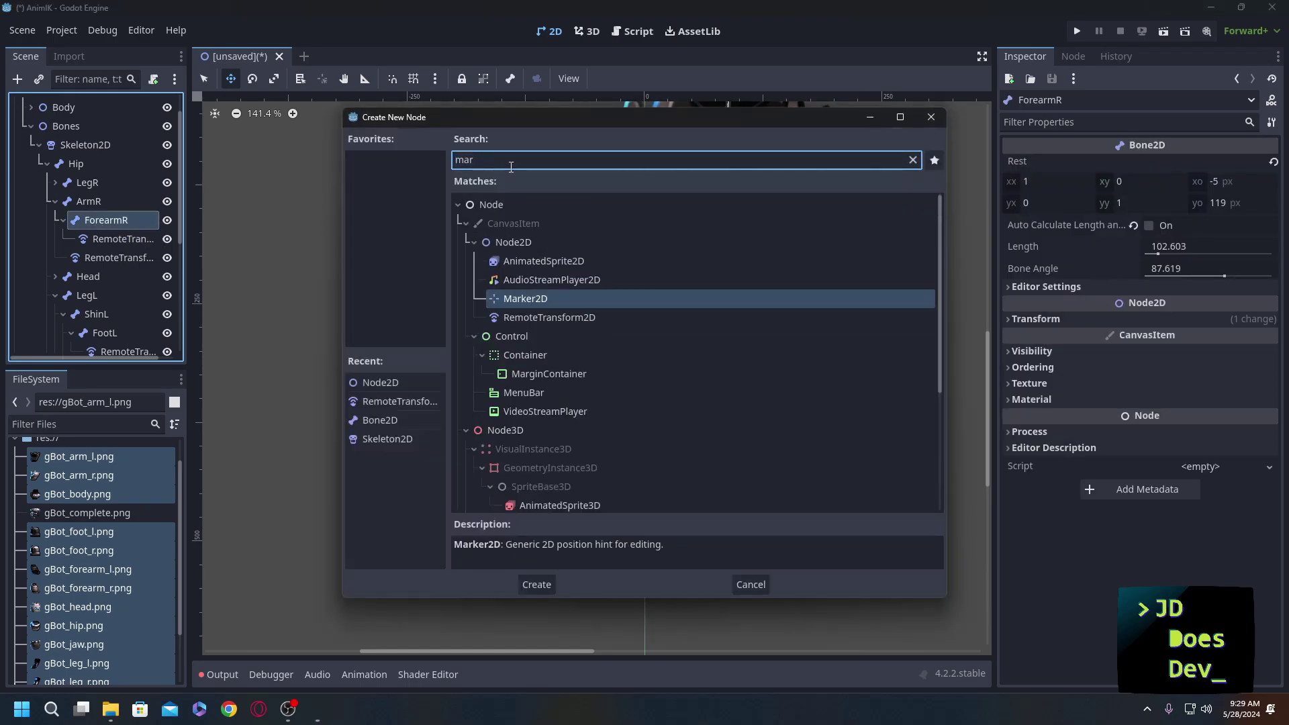
pyautogui.doubleClick(544, 300)
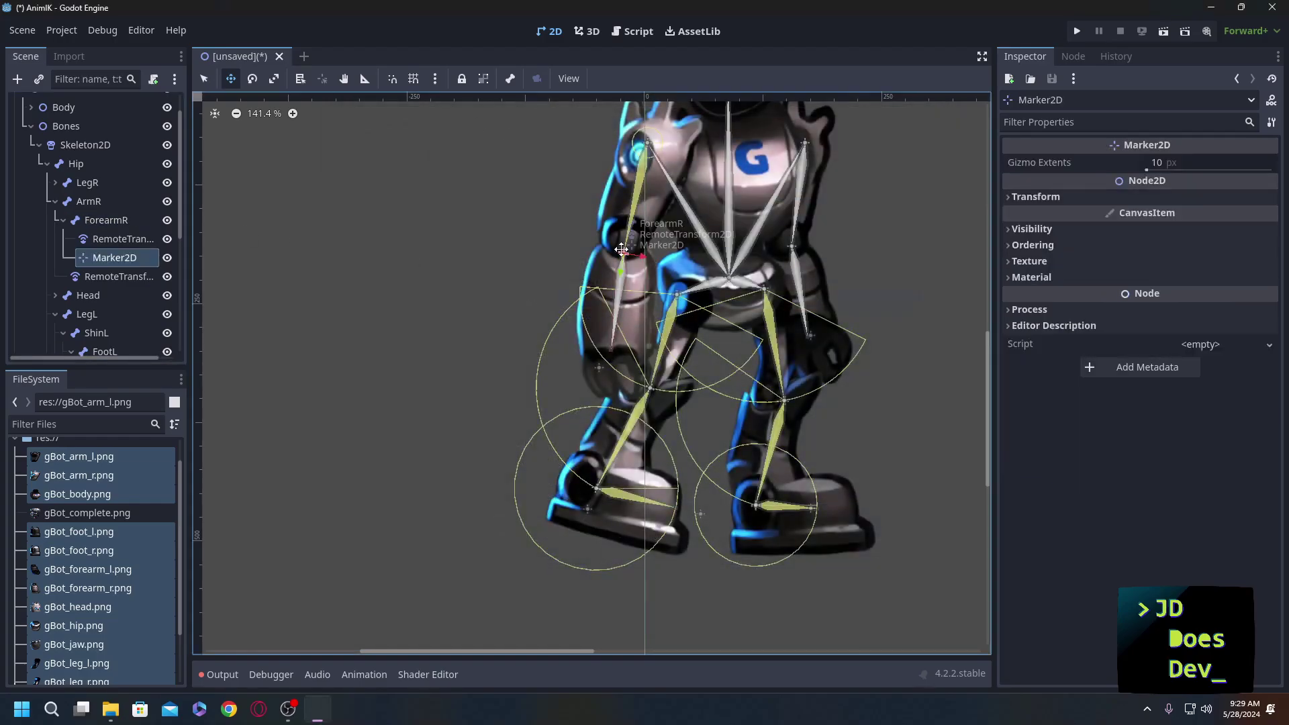
pyautogui.moveTo(624, 255)
pyautogui.mouseDown()
pyautogui.moveTo(628, 322)
pyautogui.moveTo(612, 351)
pyautogui.mouseUp()
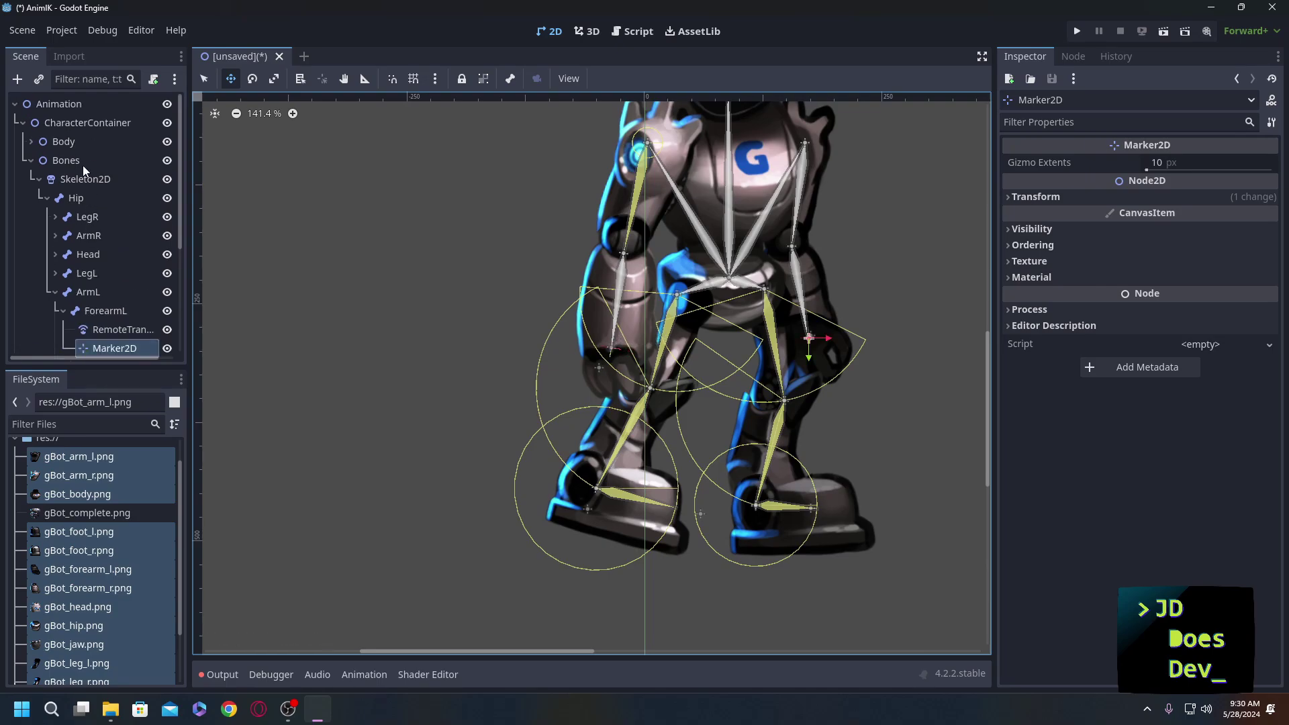
pyautogui.click(83, 177)
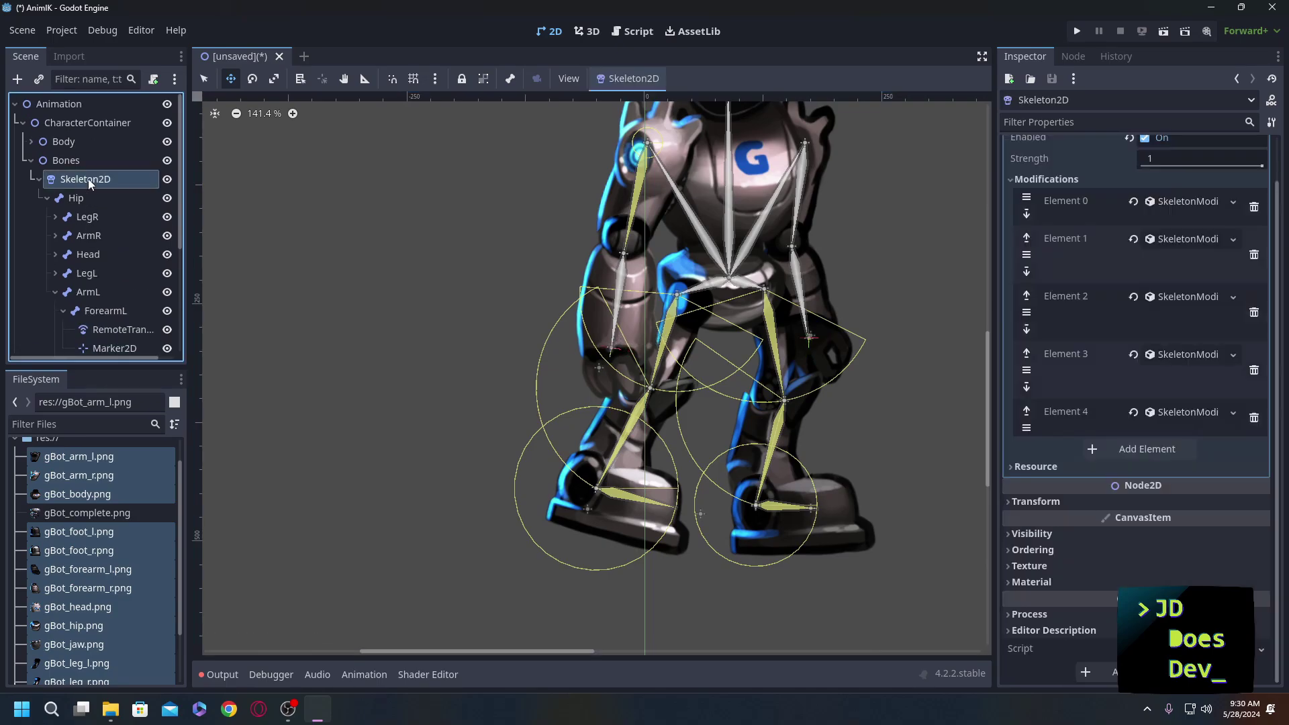
pyautogui.click(1179, 348)
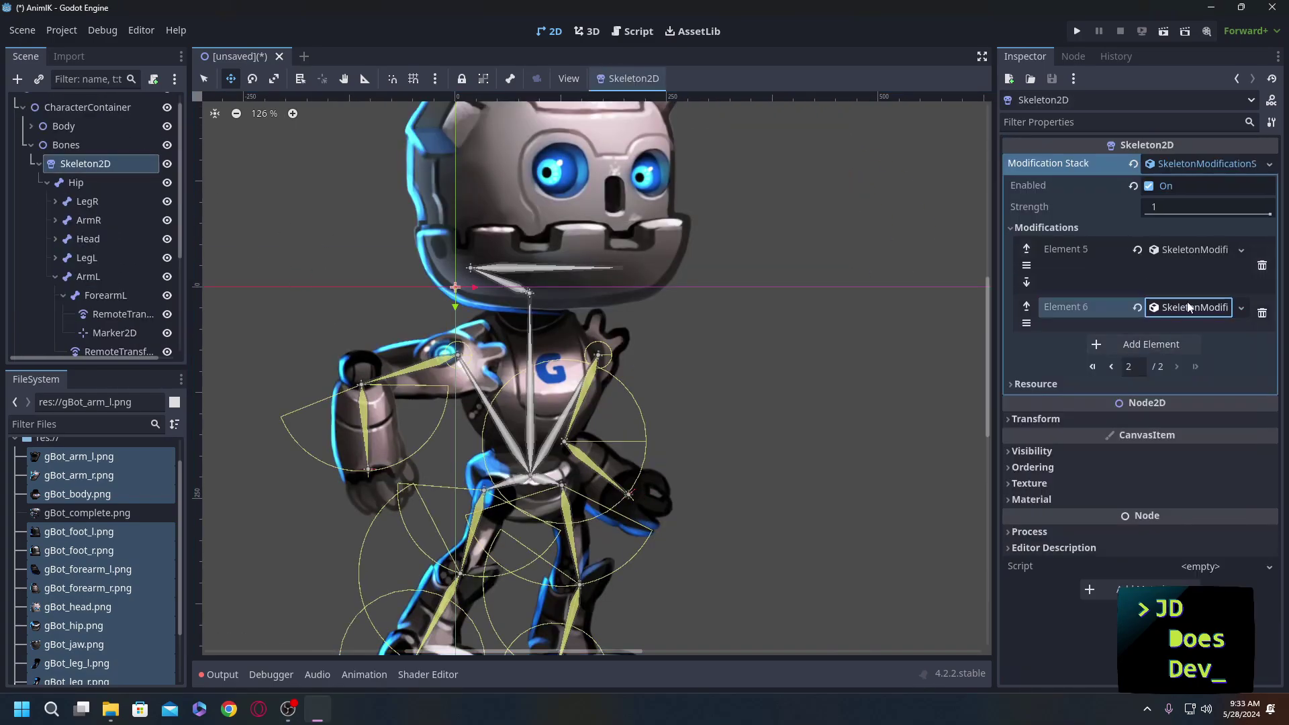
# Review the sixth skeleton modification, then drag FootR Target to test the right leg bend.
pyautogui.click(1188, 307)
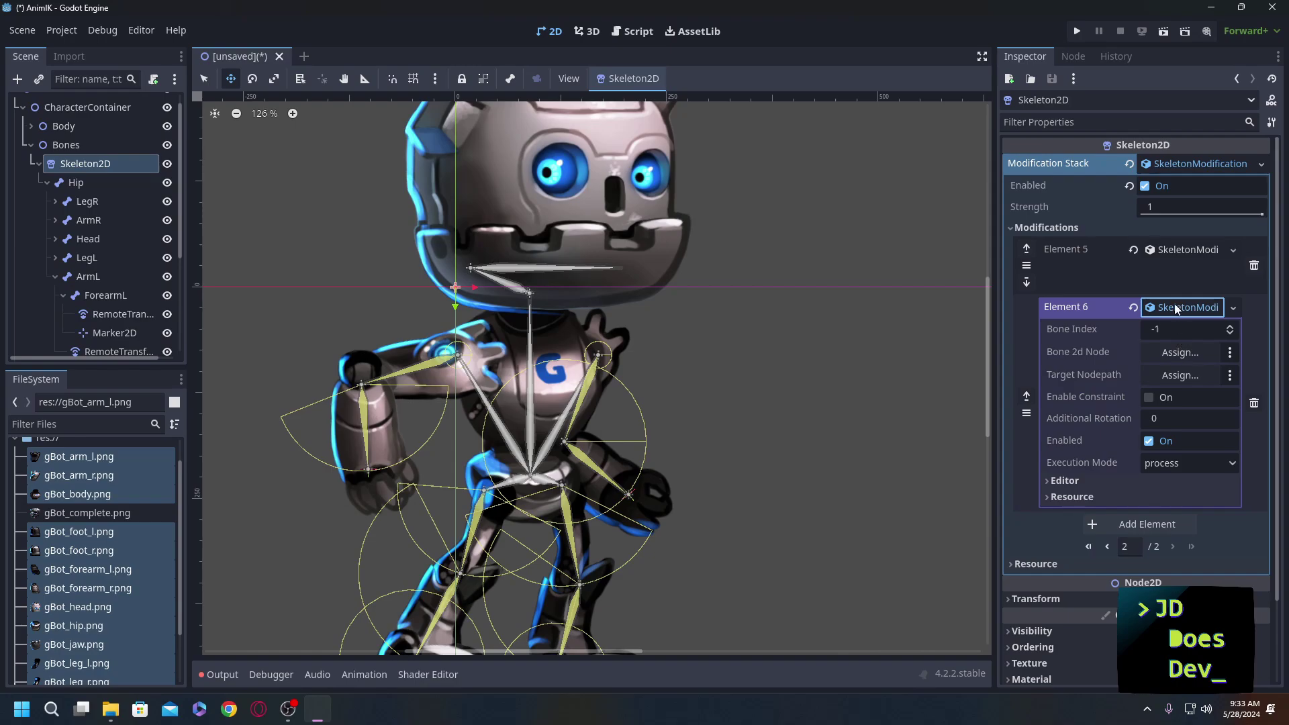
pyautogui.click(1171, 302)
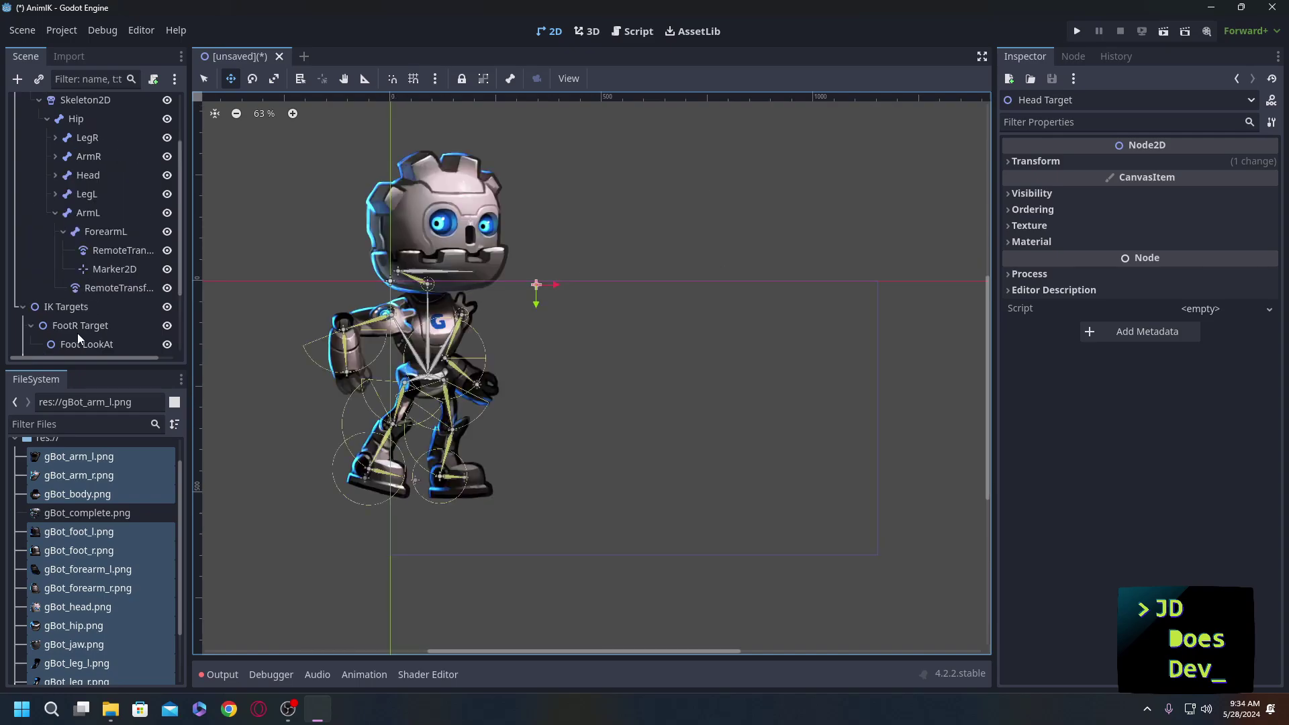
pyautogui.scroll(-3, 78, 332)
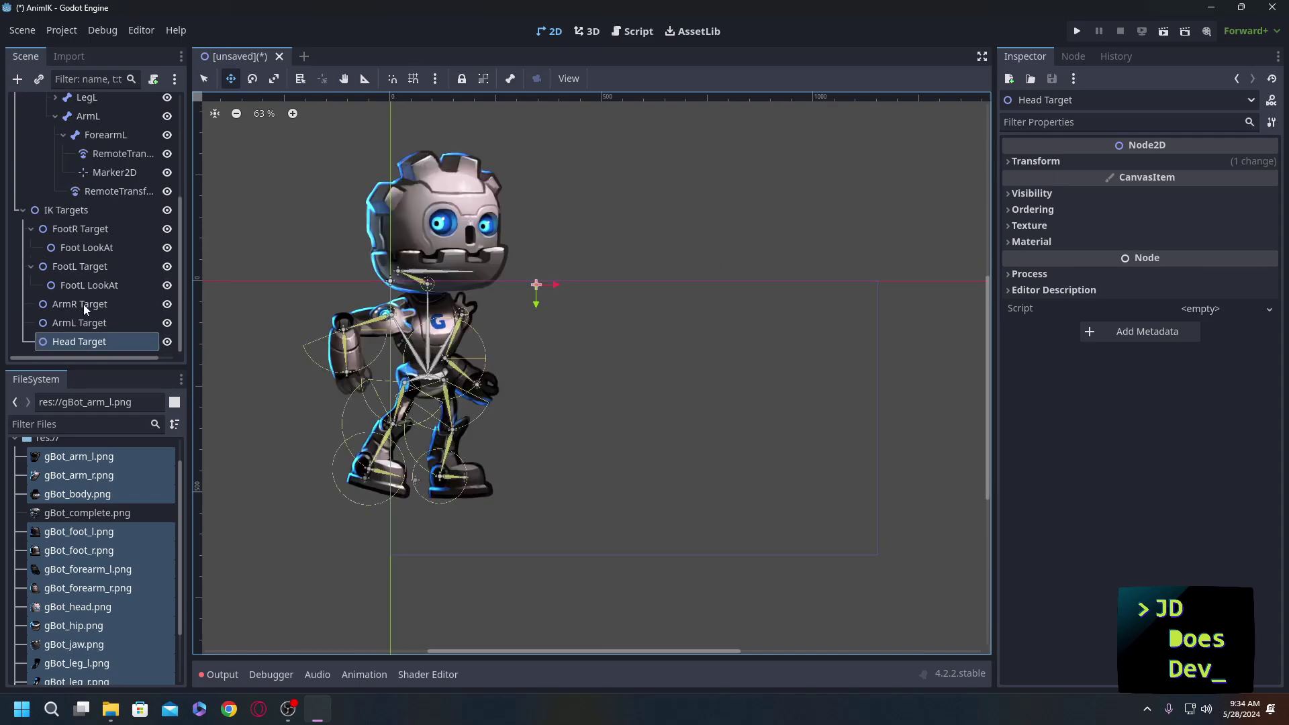
pyautogui.click(73, 228)
pyautogui.moveTo(365, 482); pyautogui.dragTo(401, 489)
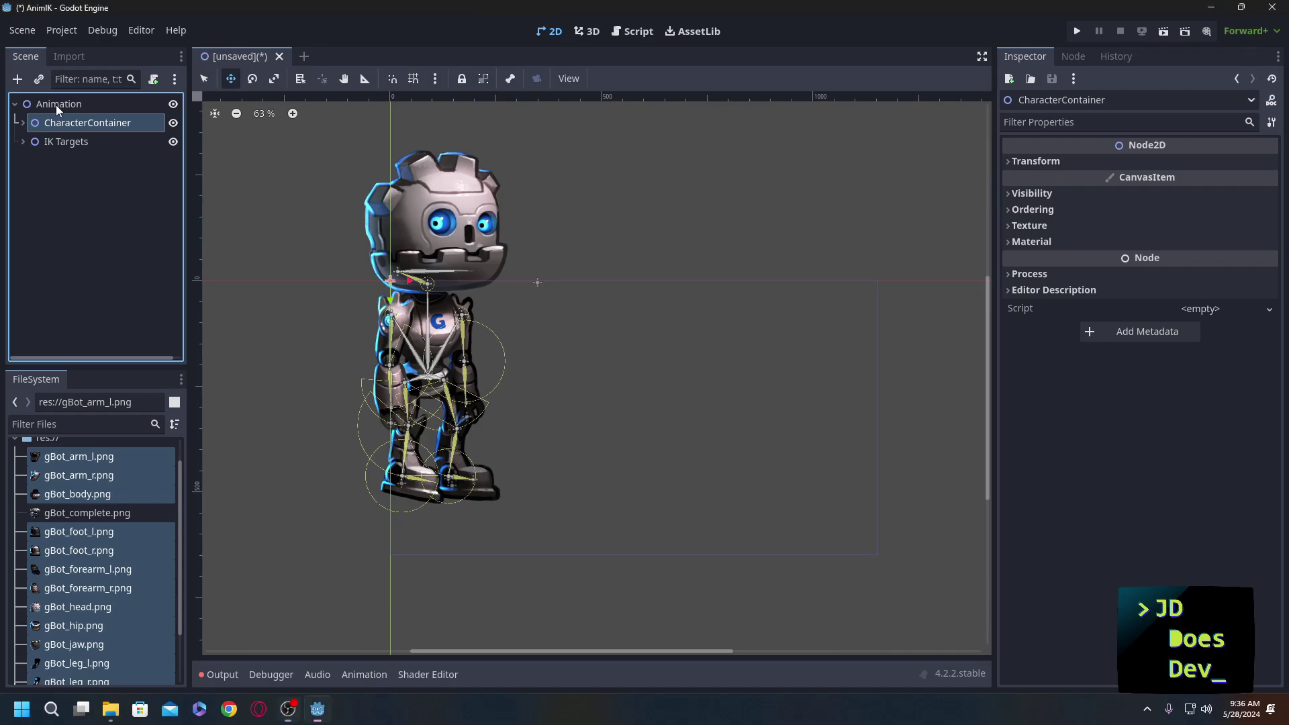
# Add an AnimationPlayer node under the Animation root.
pyautogui.click(56, 107)
pyautogui.hotkey('ctrl', 'a')
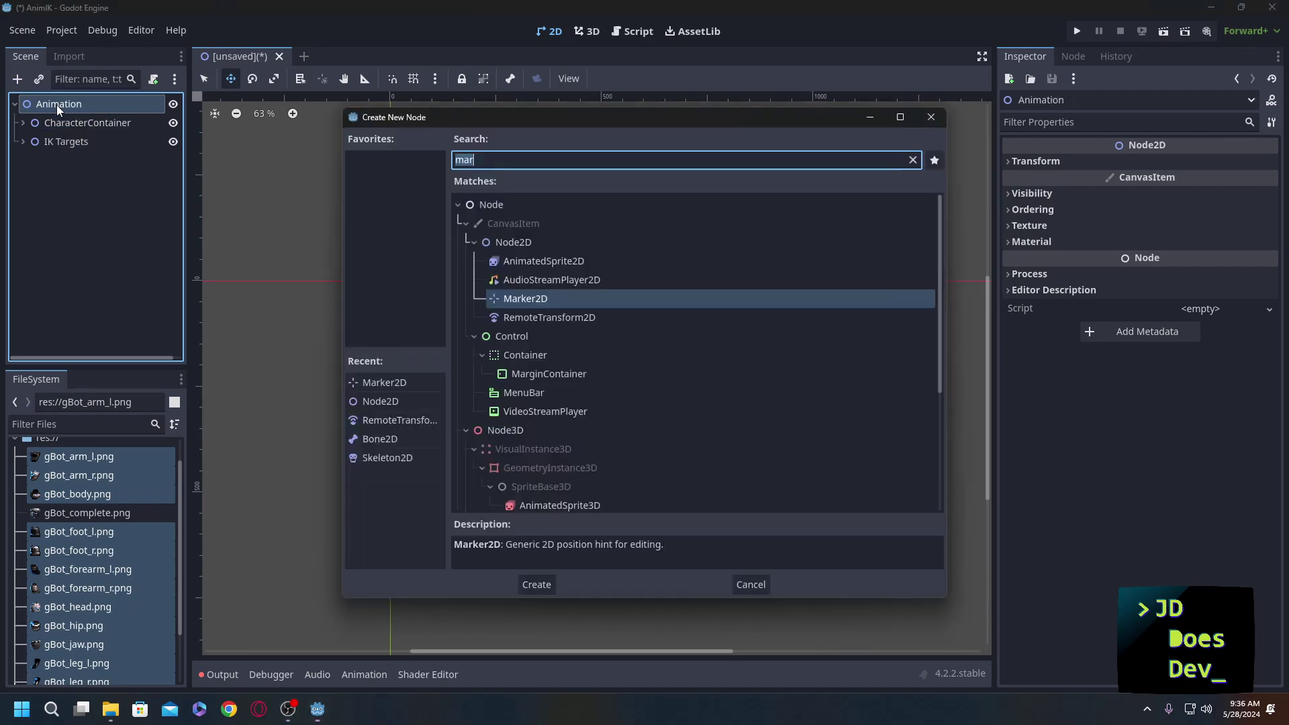
pyautogui.write('anim')
pyautogui.doubleClick(521, 481)
pyautogui.click(392, 520)
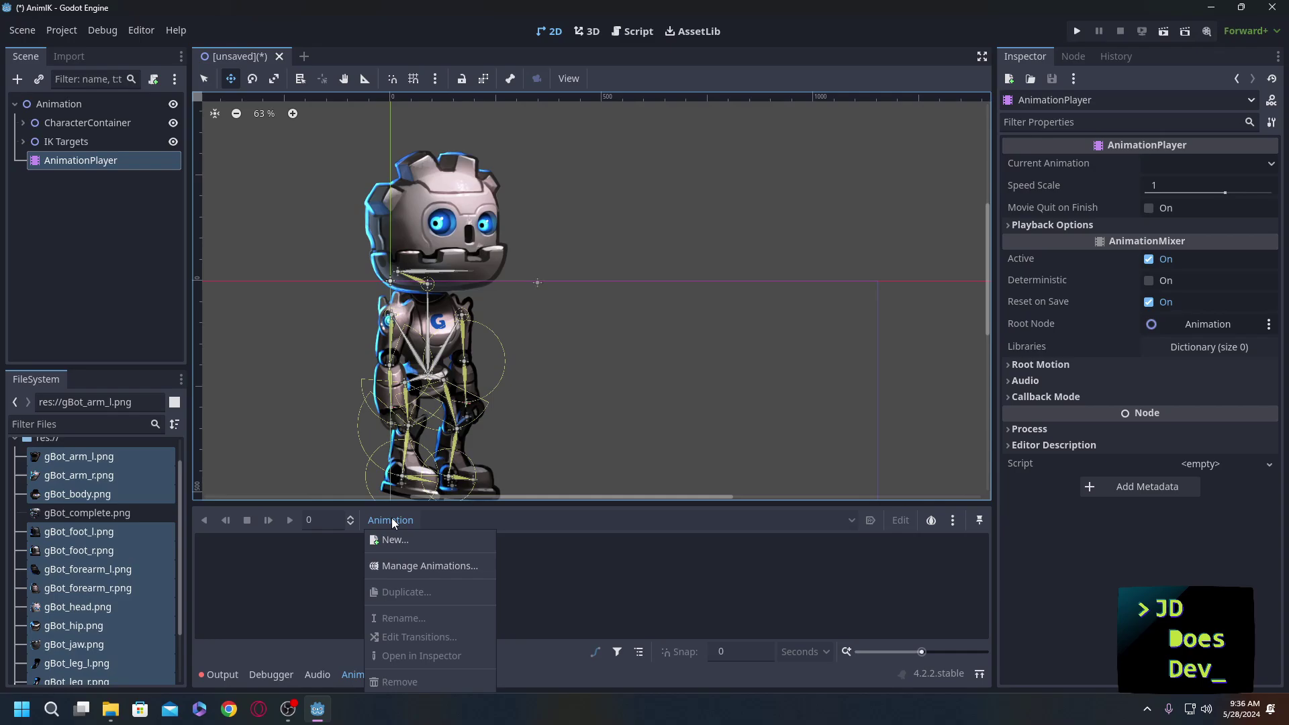
# Create a new empty animation named Walk and recentre GBot with IK Targets expanded.
pyautogui.click(395, 539)
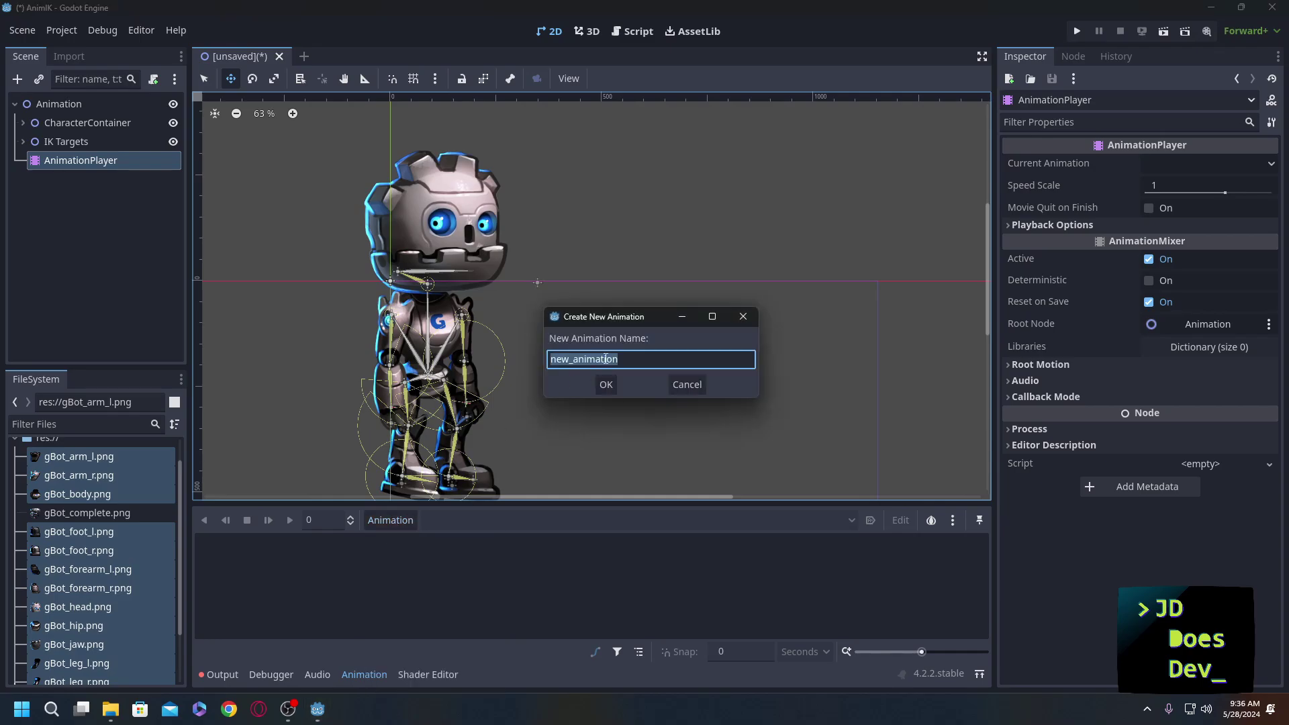
pyautogui.write('Walk')
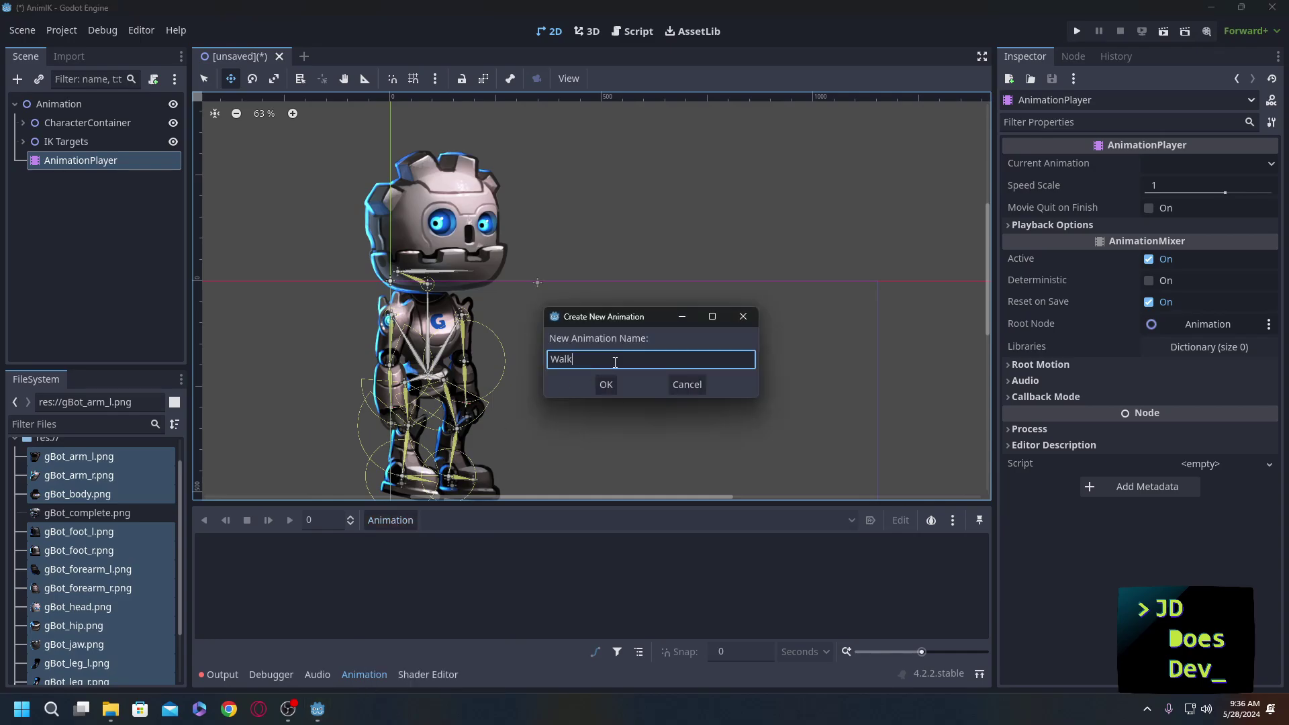
pyautogui.press('Return')
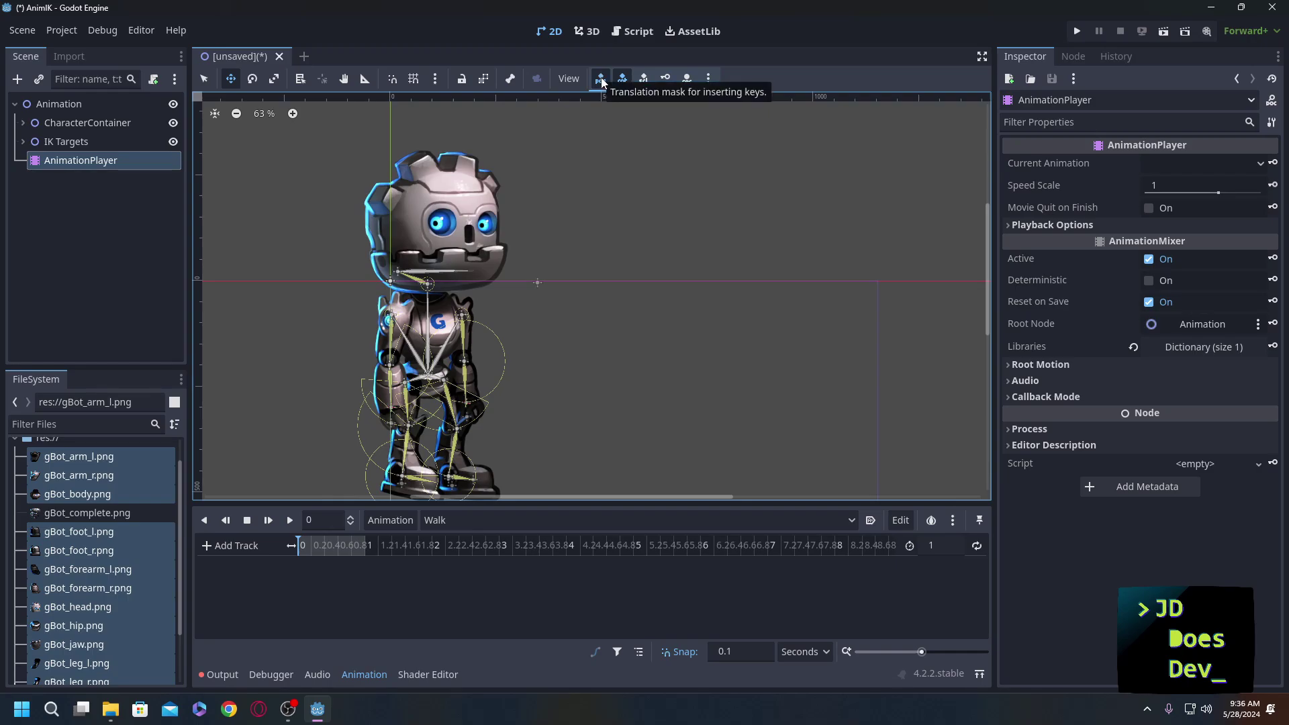
pyautogui.scroll(-1, 279, 369)
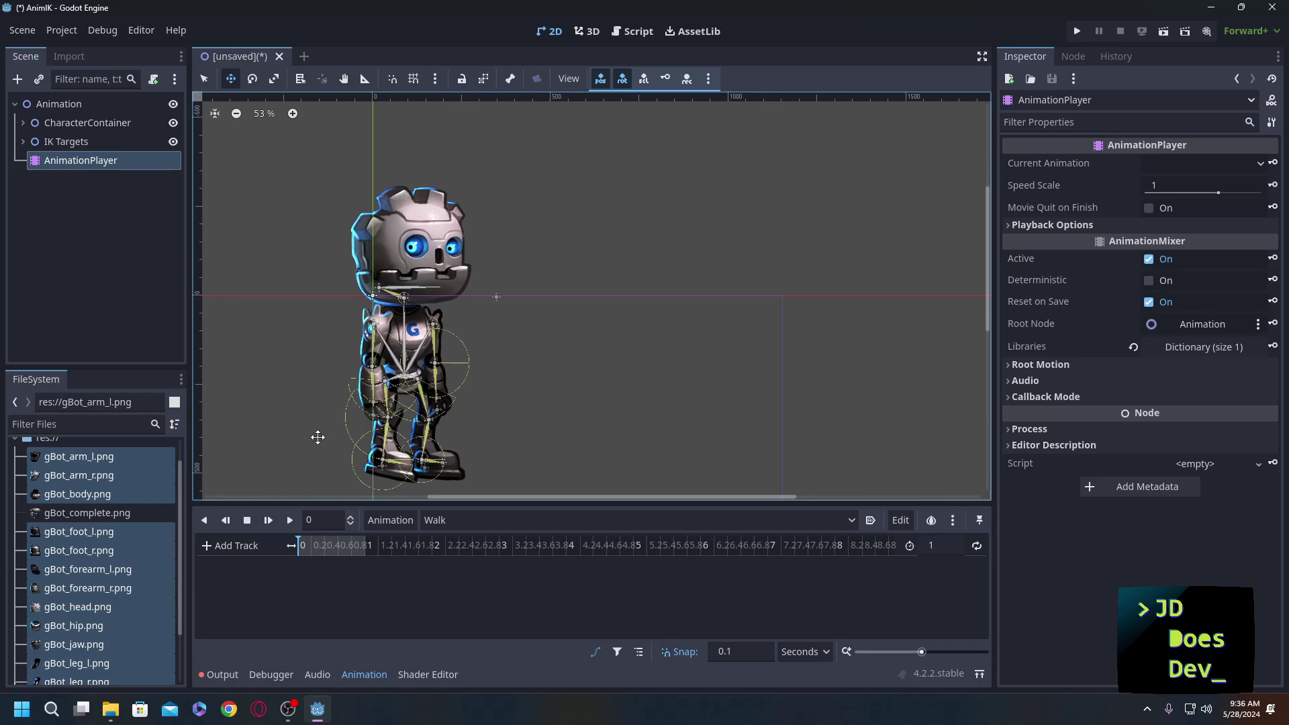
pyautogui.moveTo(320, 435); pyautogui.dragTo(338, 376, button='middle')
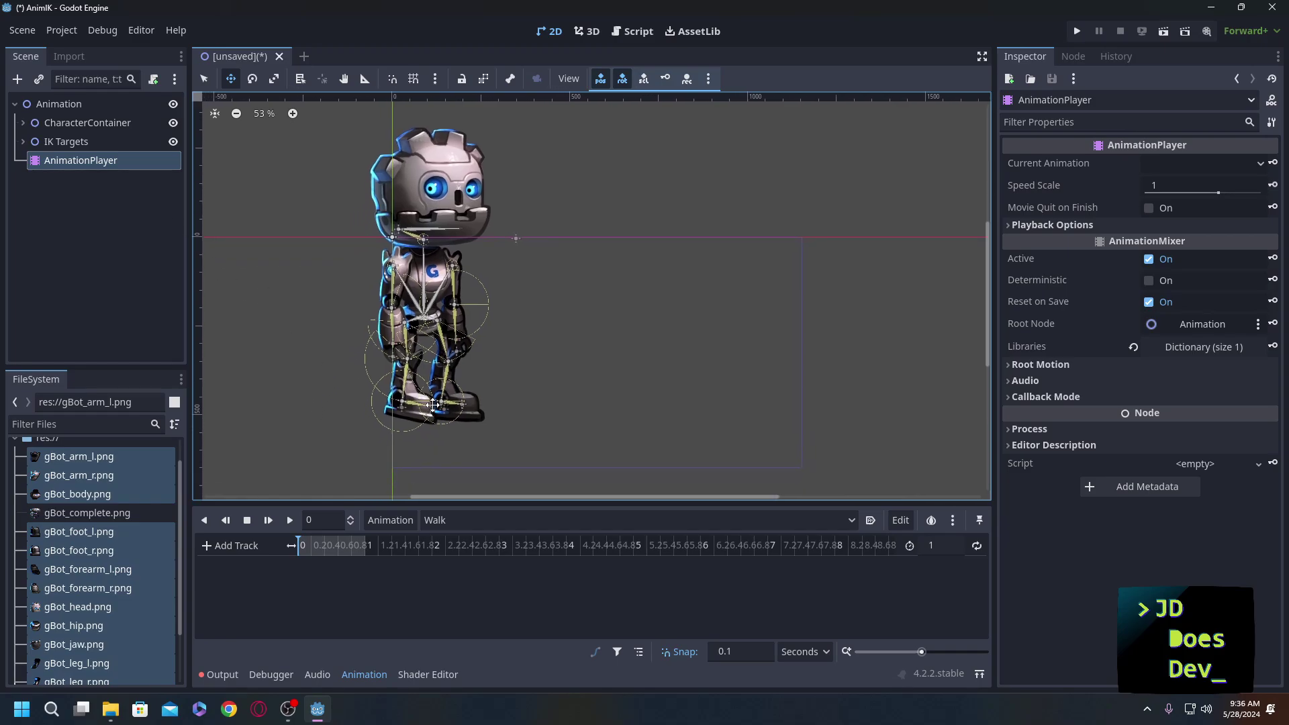
pyautogui.click(22, 141)
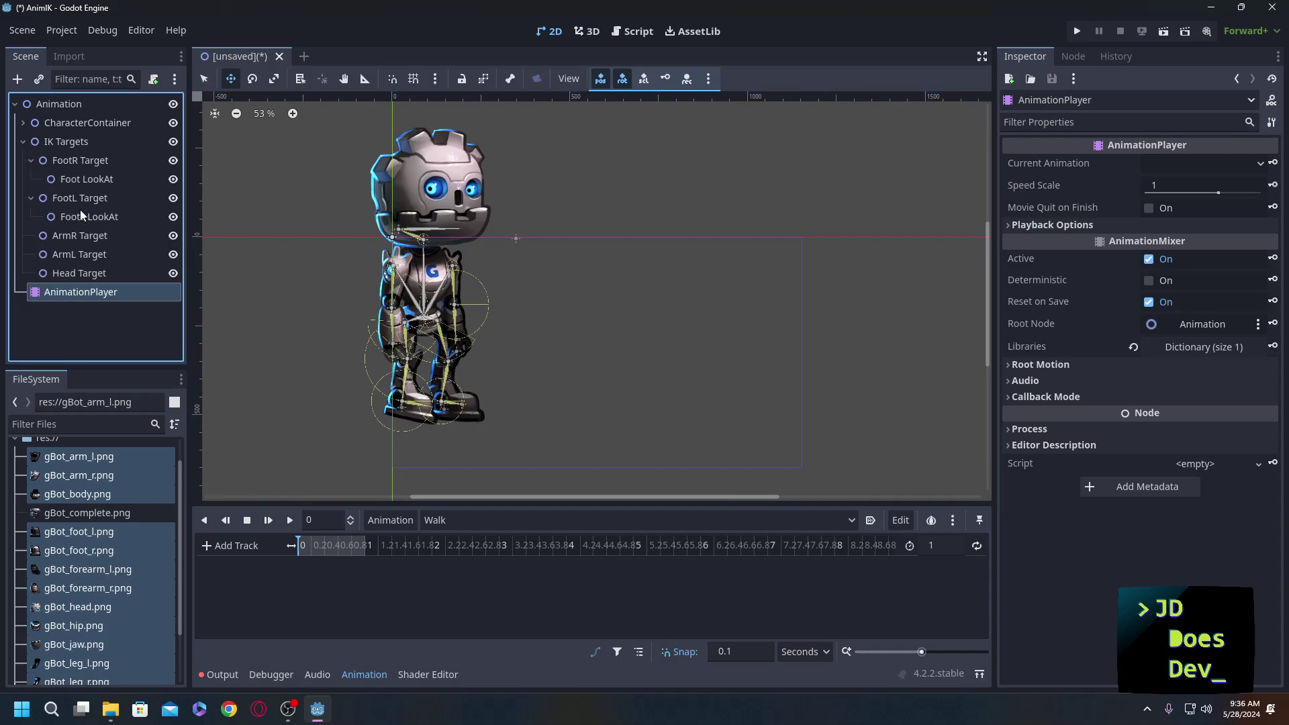
# With auto-insert on, key FootR Target and Foot LookAt positions at frame 0.
pyautogui.click(80, 161)
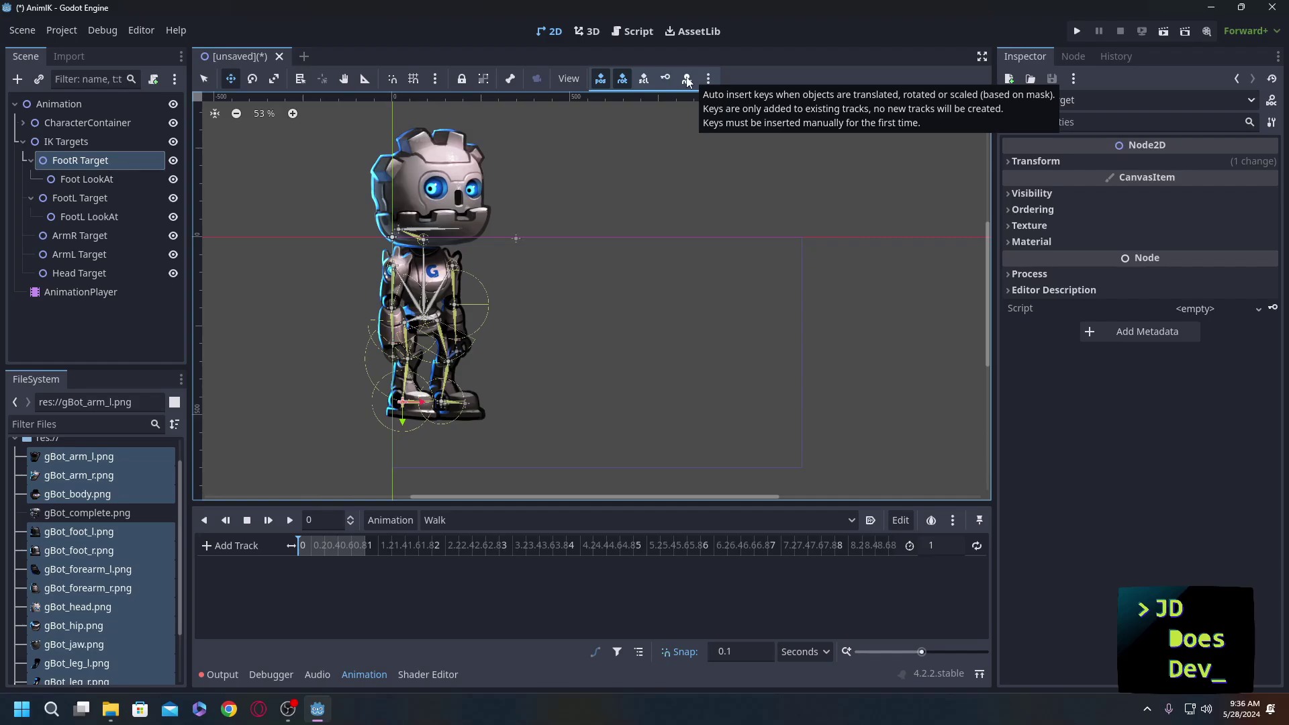
pyautogui.click(687, 79)
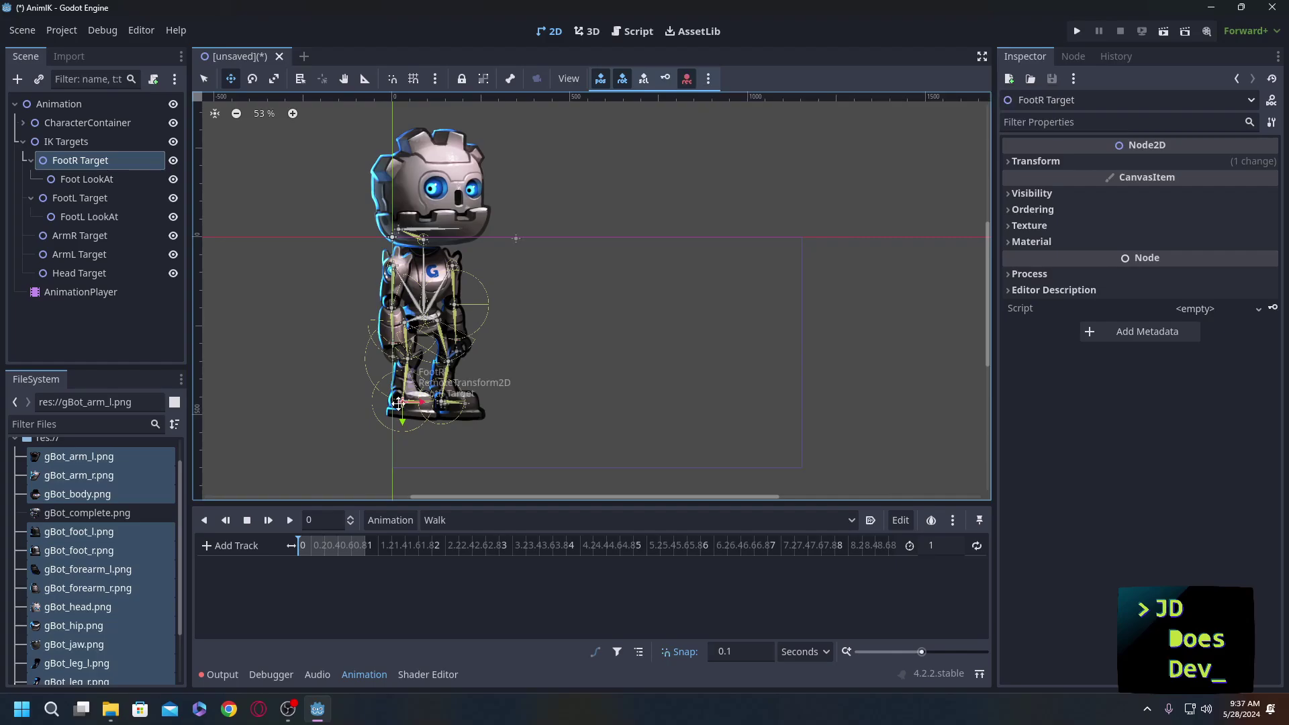
pyautogui.moveTo(437, 403); pyautogui.dragTo(409, 396)
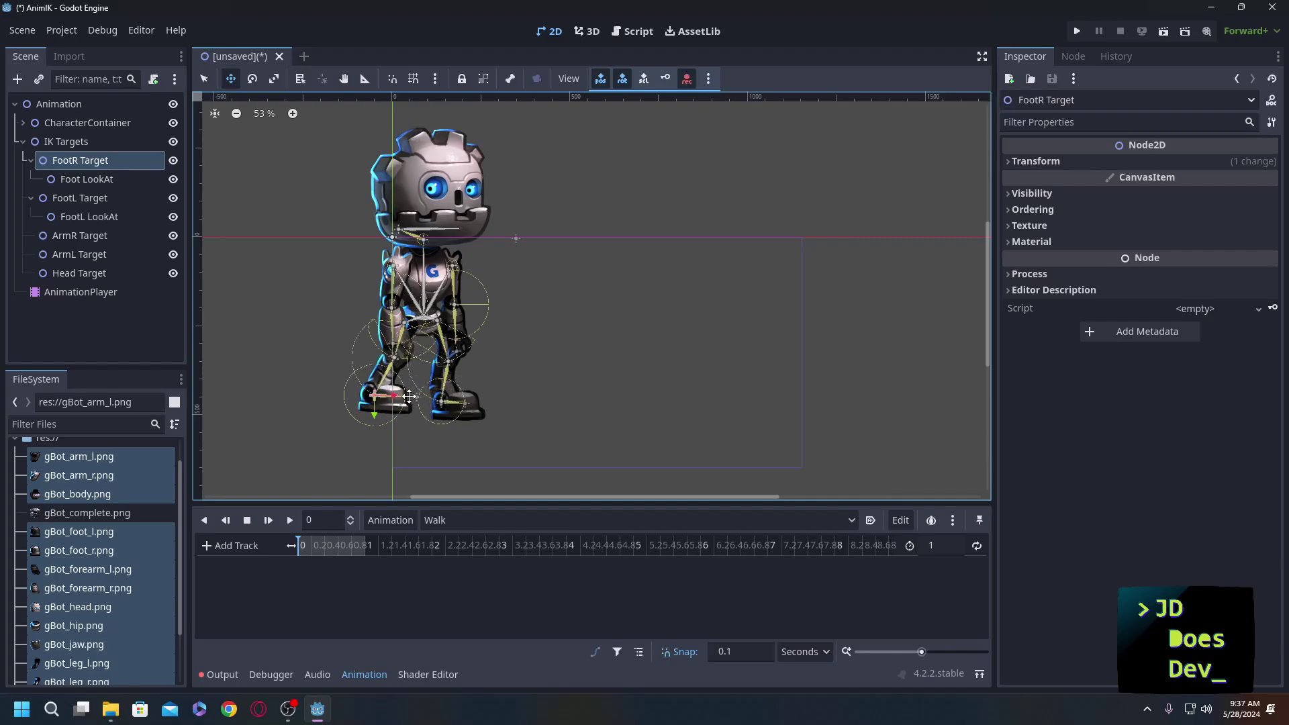
pyautogui.click(665, 79)
pyautogui.click(588, 398)
pyautogui.click(415, 398)
pyautogui.moveTo(417, 399); pyautogui.dragTo(413, 416)
pyautogui.click(598, 397)
# Key the FootL Target, FootL LookAt and ArmR Target starting positions.
pyautogui.click(430, 389)
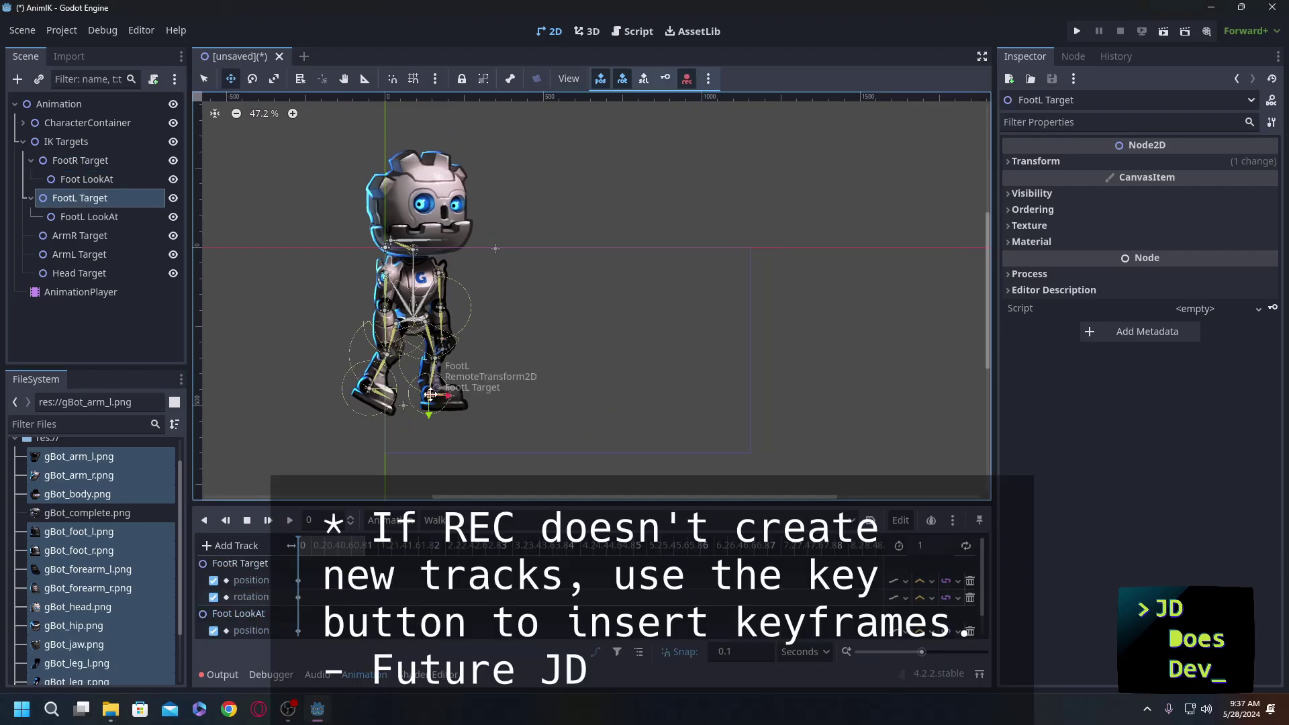
pyautogui.moveTo(431, 377); pyautogui.dragTo(477, 383)
pyautogui.click(89, 217)
pyautogui.click(80, 236)
pyautogui.moveTo(389, 346); pyautogui.dragTo(436, 335)
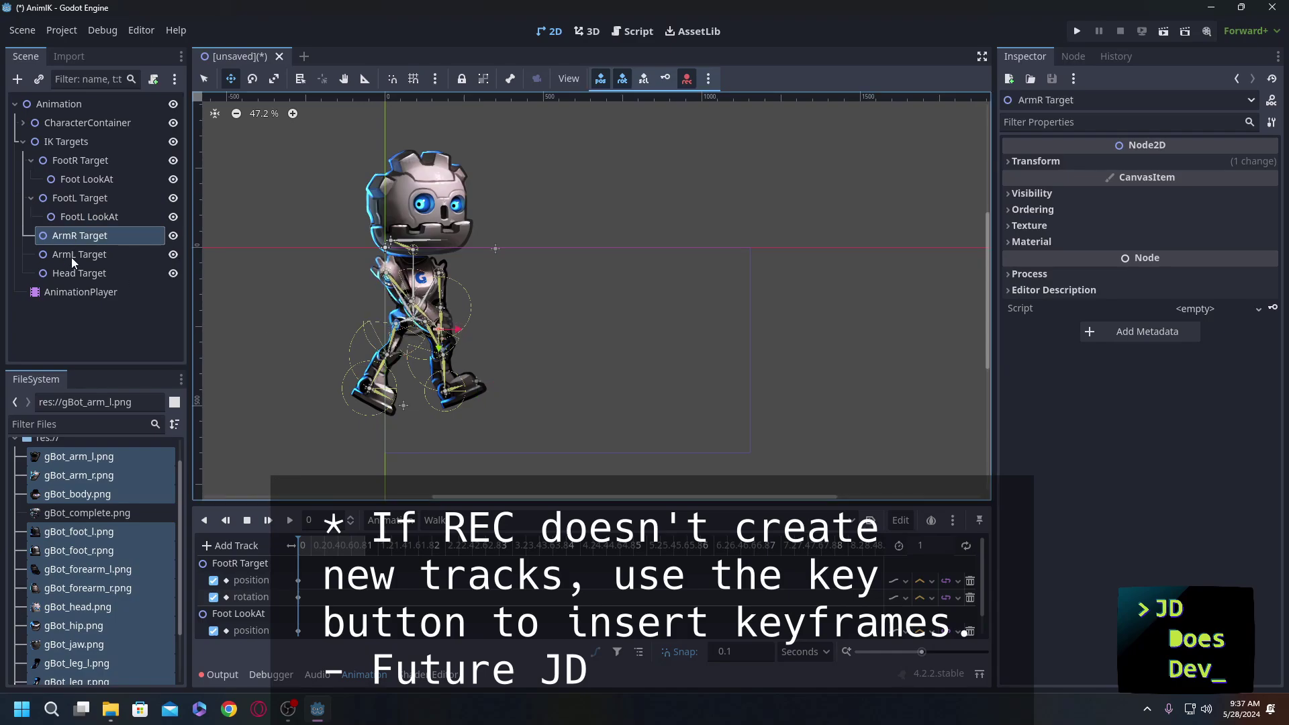
pyautogui.click(666, 79)
pyautogui.click(596, 399)
pyautogui.click(89, 217)
pyautogui.click(666, 79)
pyautogui.click(595, 399)
pyautogui.click(79, 236)
pyautogui.click(80, 255)
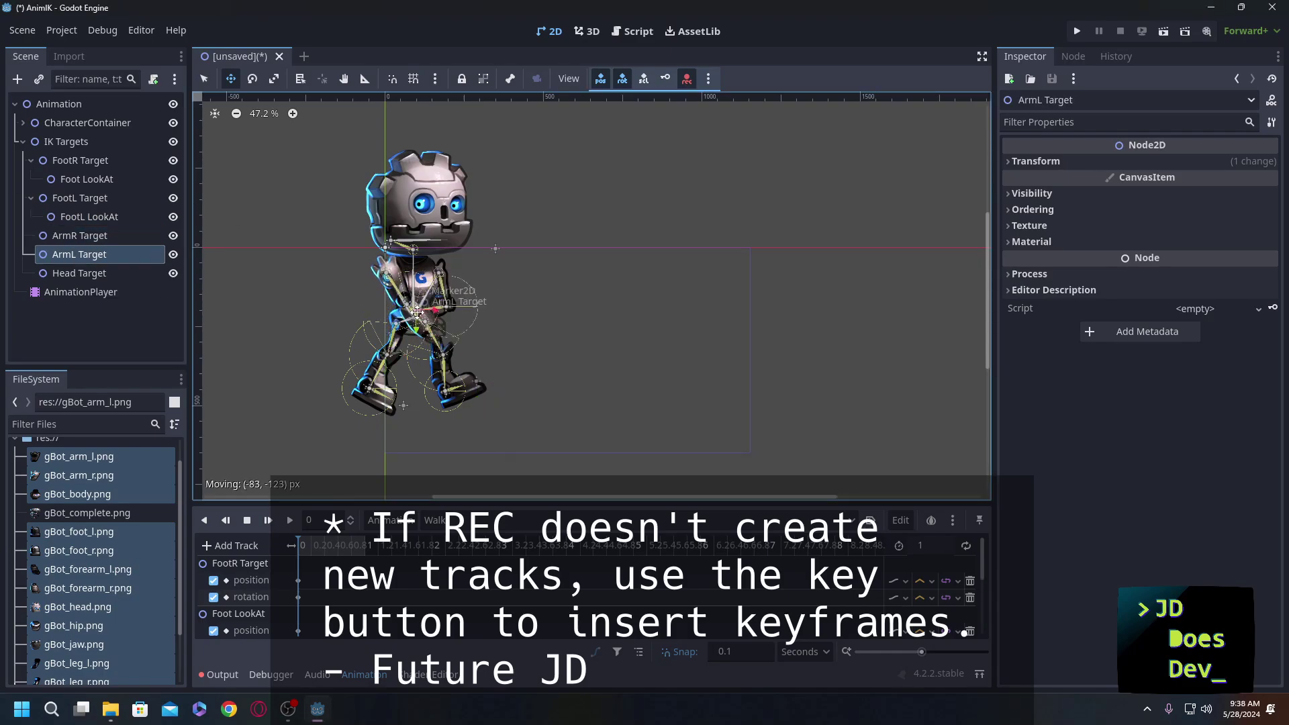
# Enable the forearm joint constraint in the left arm's CCDIK modification.
pyautogui.scroll(4, 79, 186)
pyautogui.scroll(3, 79, 186)
pyautogui.click(81, 181)
pyautogui.click(1177, 308)
pyautogui.click(1178, 250)
pyautogui.click(1158, 480)
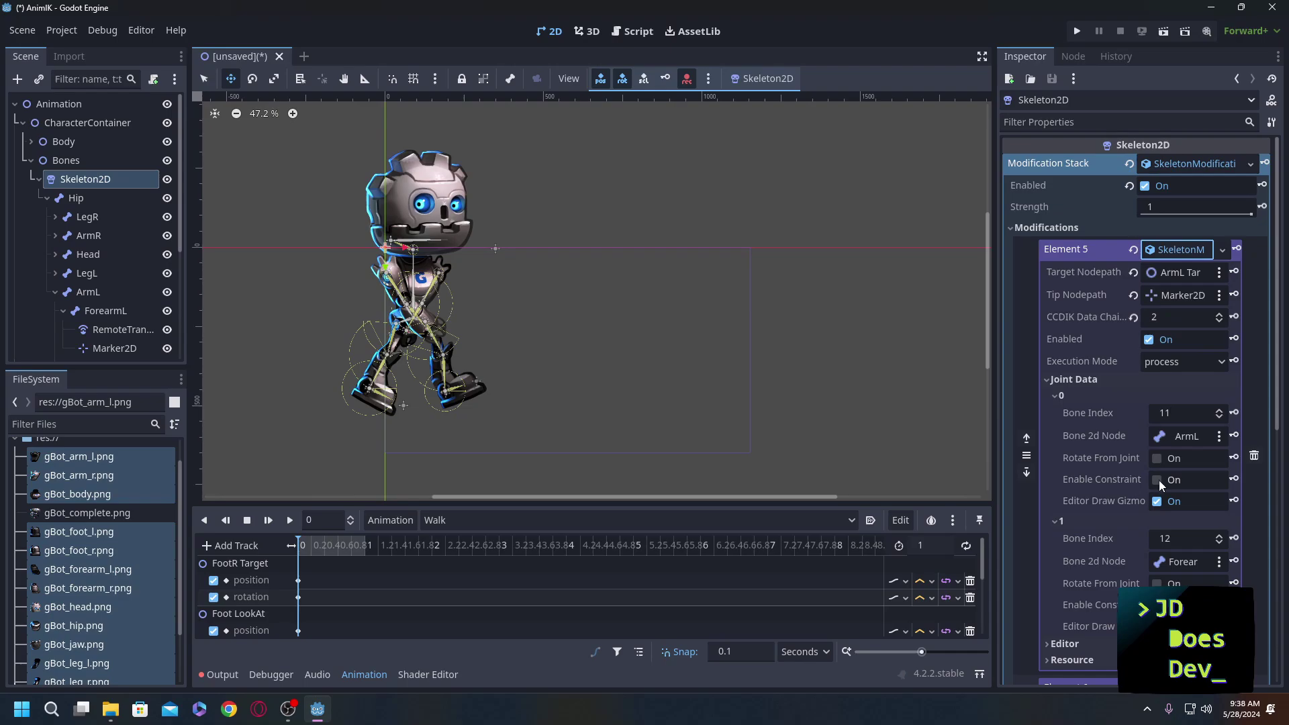
pyautogui.moveTo(1166, 503); pyautogui.dragTo(1170, 503)
pyautogui.click(1158, 480)
pyautogui.click(1159, 605)
pyautogui.scroll(-3, 1142, 402)
# Switch the Walk timeline snapping to FPS units.
pyautogui.click(38, 179)
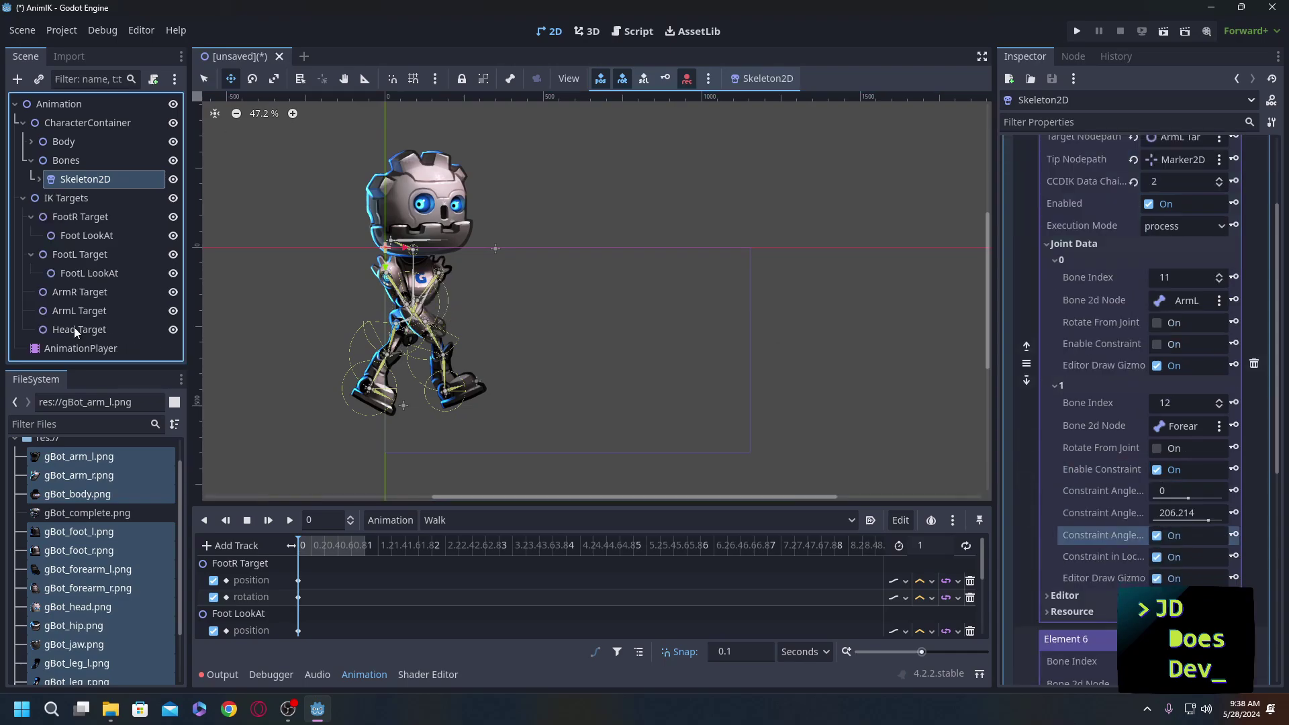
pyautogui.click(101, 293)
pyautogui.click(38, 179)
pyautogui.click(82, 180)
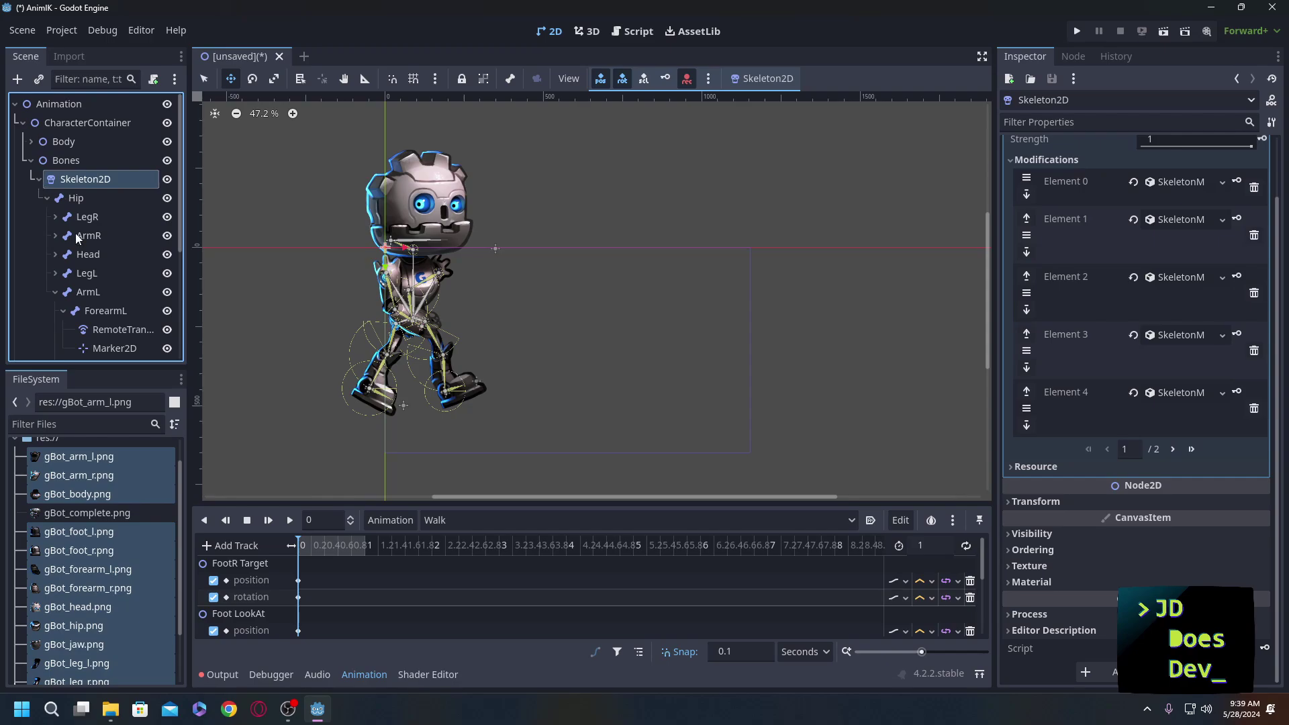
pyautogui.click(805, 652)
pyautogui.click(809, 687)
pyautogui.click(922, 545)
# Set the Walk animation length to 30 and resize the animation and 2D panels.
pyautogui.write('20')
pyautogui.press('Tab')
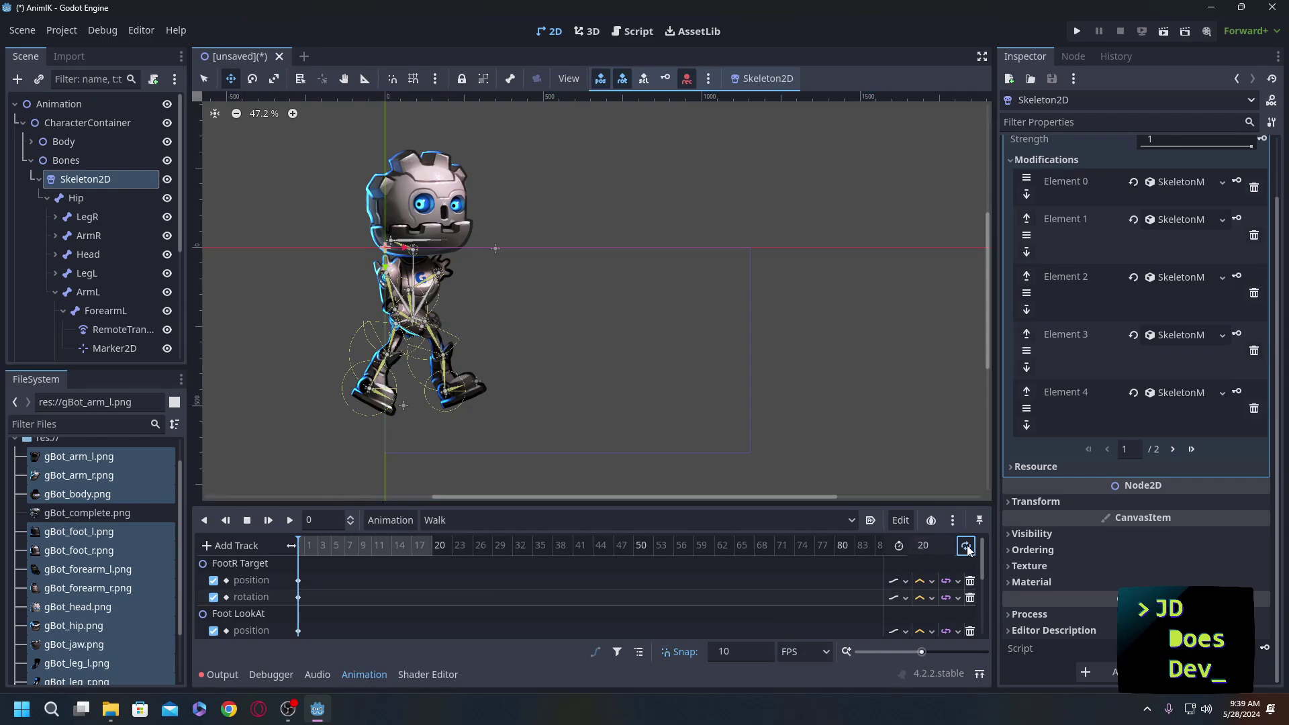
pyautogui.moveTo(479, 505); pyautogui.dragTo(479, 417)
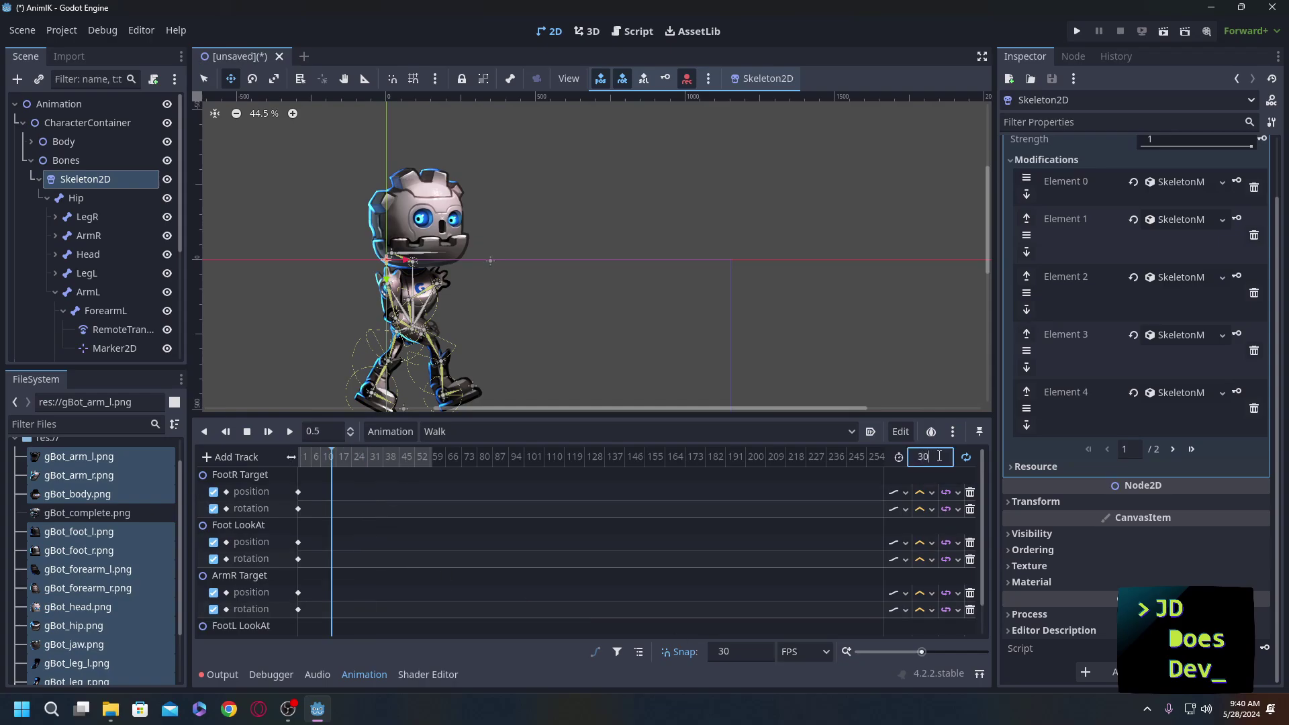
pyautogui.press('Tab')
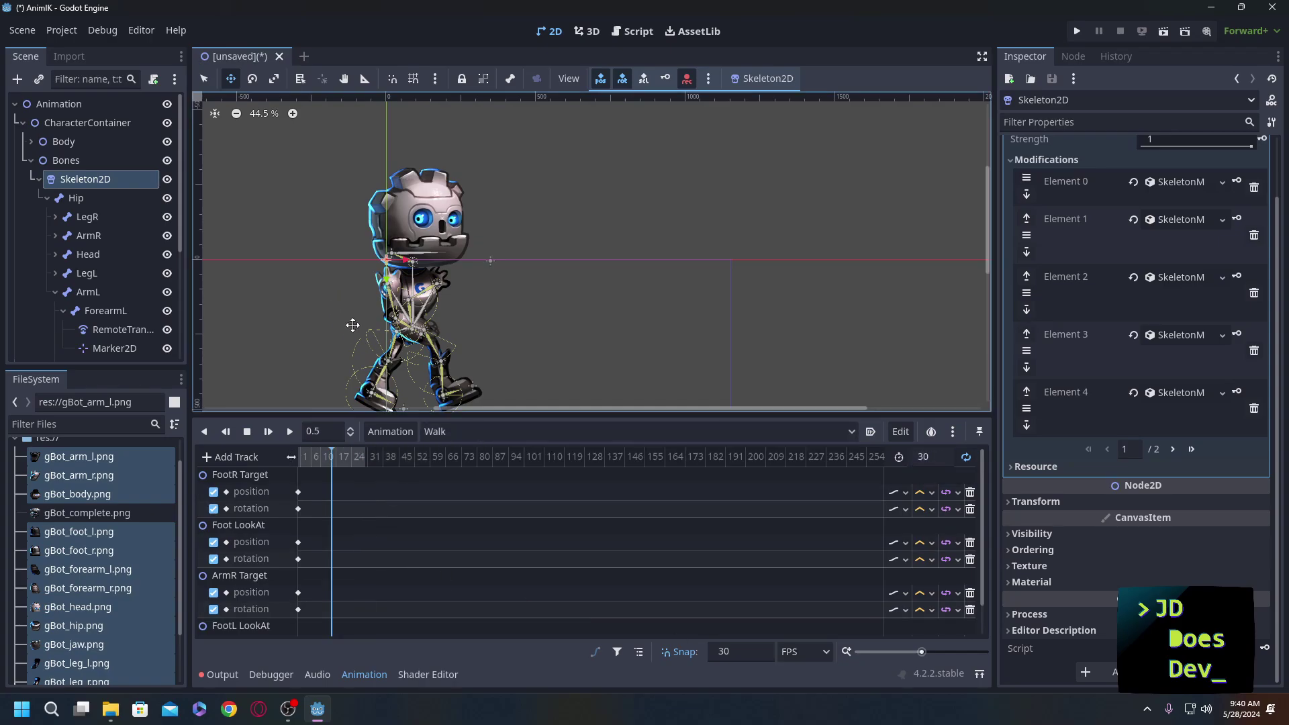
pyautogui.scroll(-3, 354, 389)
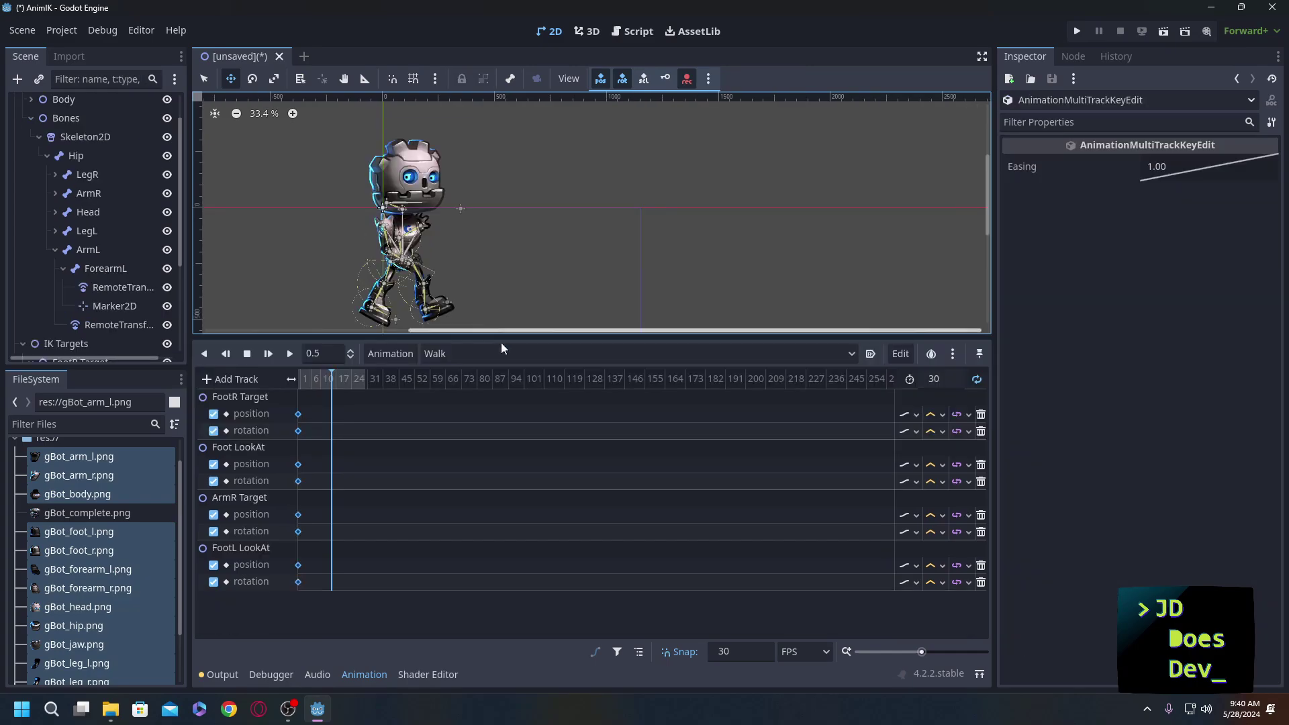
pyautogui.moveTo(517, 349); pyautogui.dragTo(484, 453)
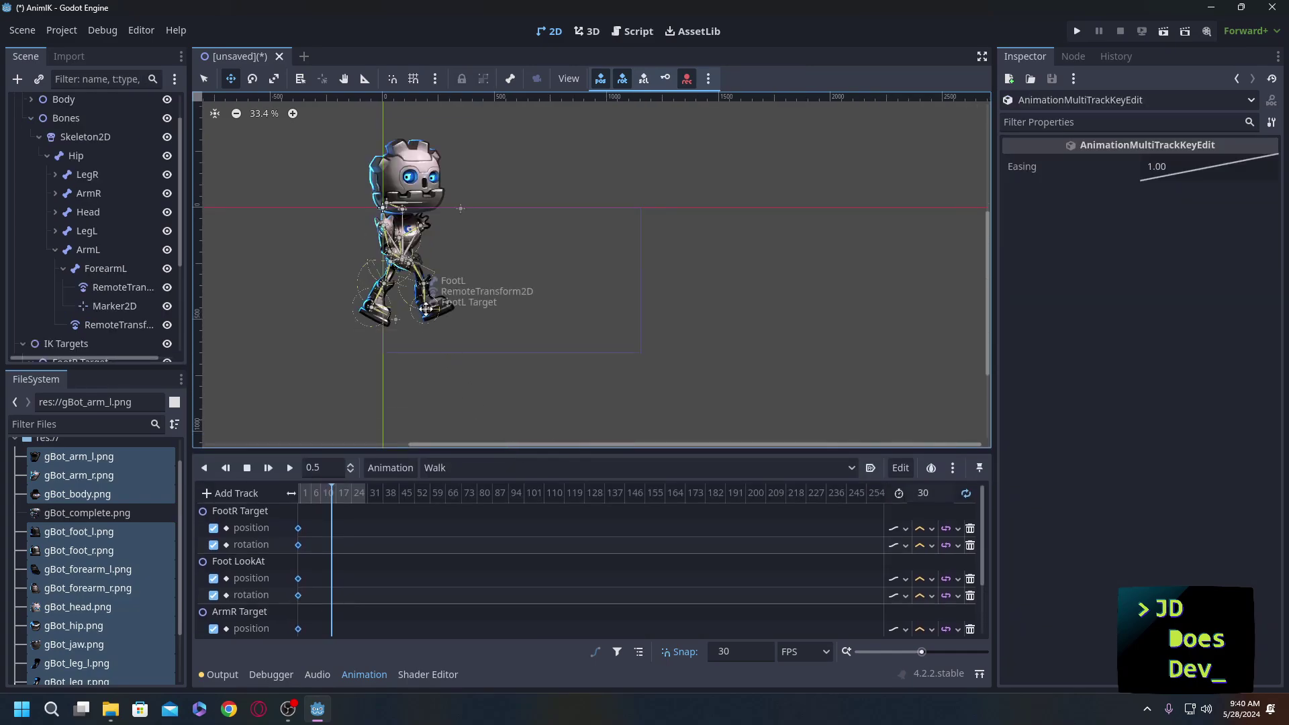
pyautogui.scroll(-5, 94, 228)
# Key the opposite stride: FootR Target right, FootL Target left, arm targets repositioned.
pyautogui.click(83, 210)
pyautogui.moveTo(372, 307); pyautogui.dragTo(421, 301)
pyautogui.click(80, 248)
pyautogui.moveTo(426, 313); pyautogui.dragTo(357, 317)
pyautogui.click(80, 286)
pyautogui.click(79, 304)
pyautogui.moveTo(409, 264); pyautogui.dragTo(441, 264)
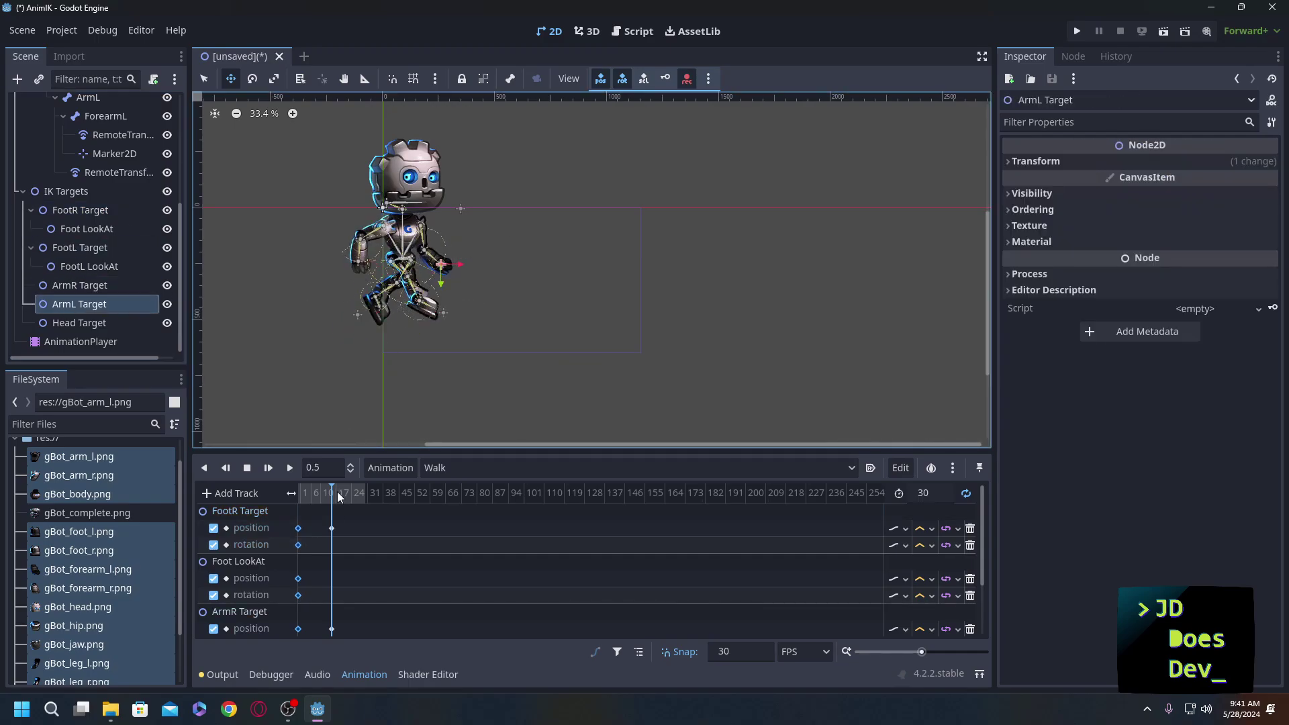
pyautogui.scroll(-2, 331, 517)
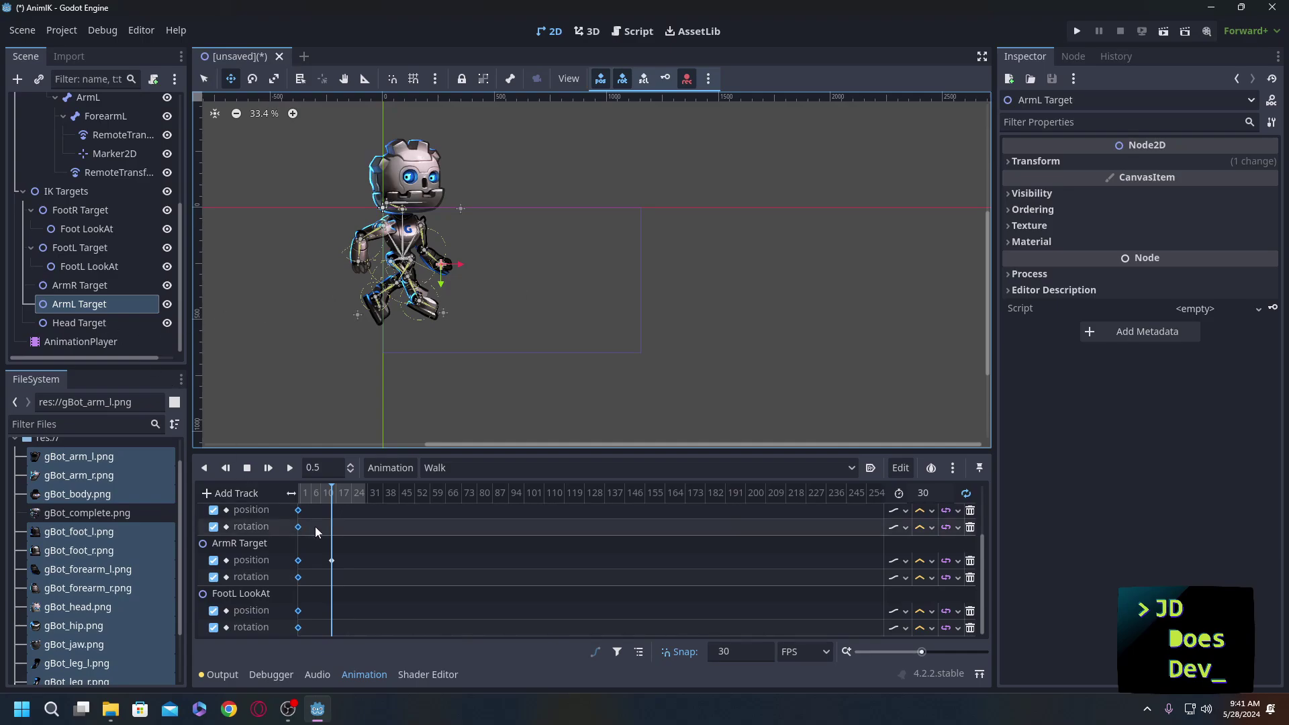
# Play Walk from time 1 and inspect FootR Target's first position key.
pyautogui.click(365, 494)
pyautogui.click(298, 510)
pyautogui.scroll(-2, 298, 537)
pyautogui.click(289, 468)
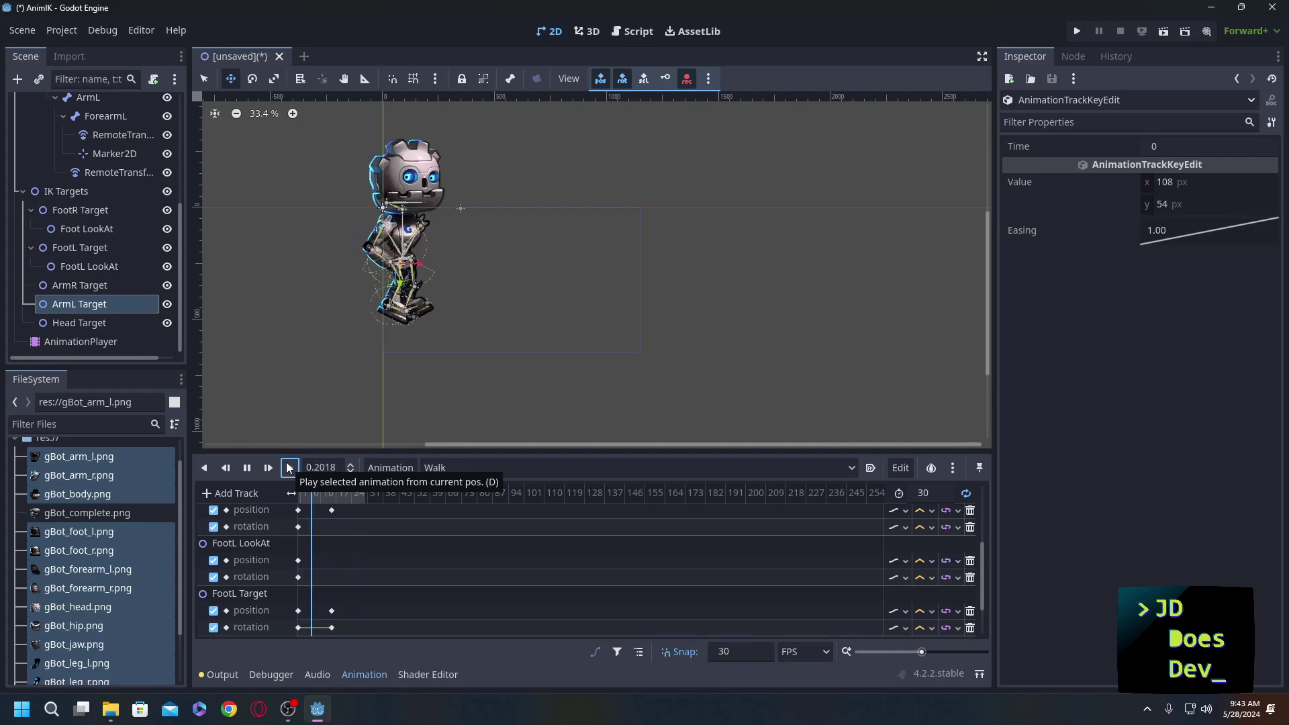
pyautogui.scroll(-2, 382, 551)
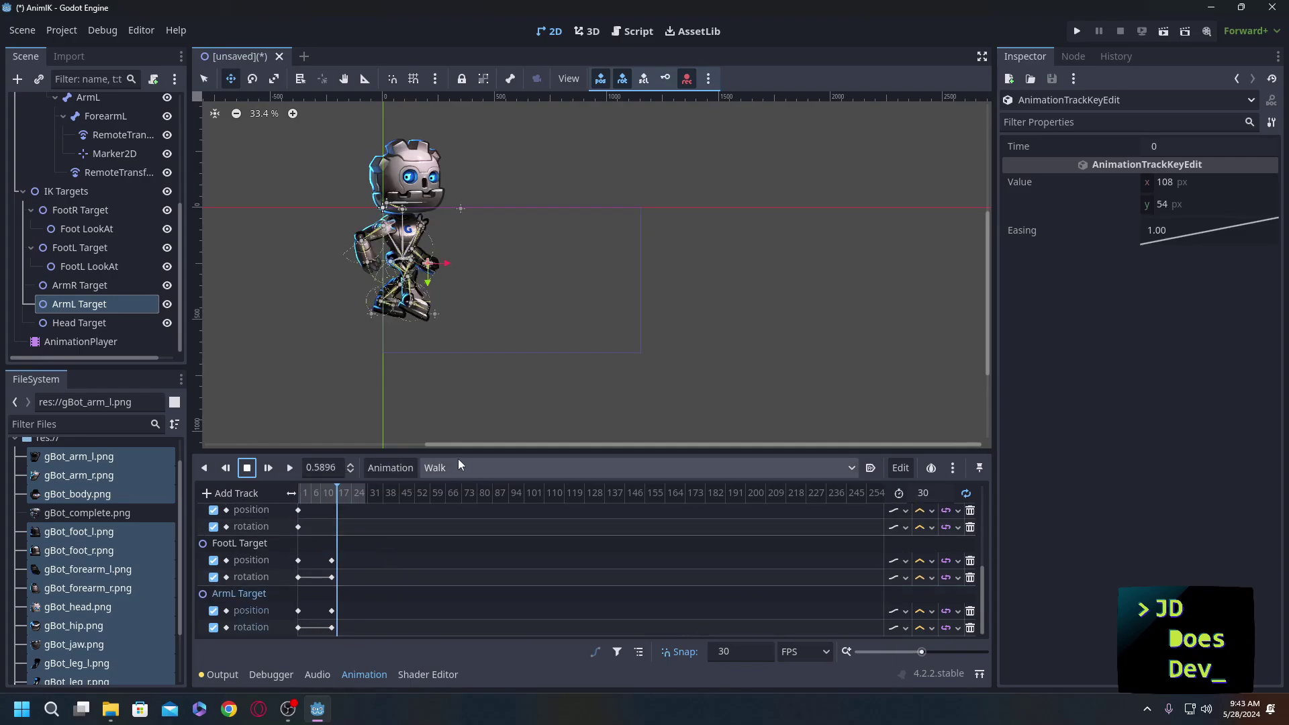
pyautogui.moveTo(460, 452); pyautogui.dragTo(461, 238)
pyautogui.click(366, 279)
pyautogui.click(298, 314)
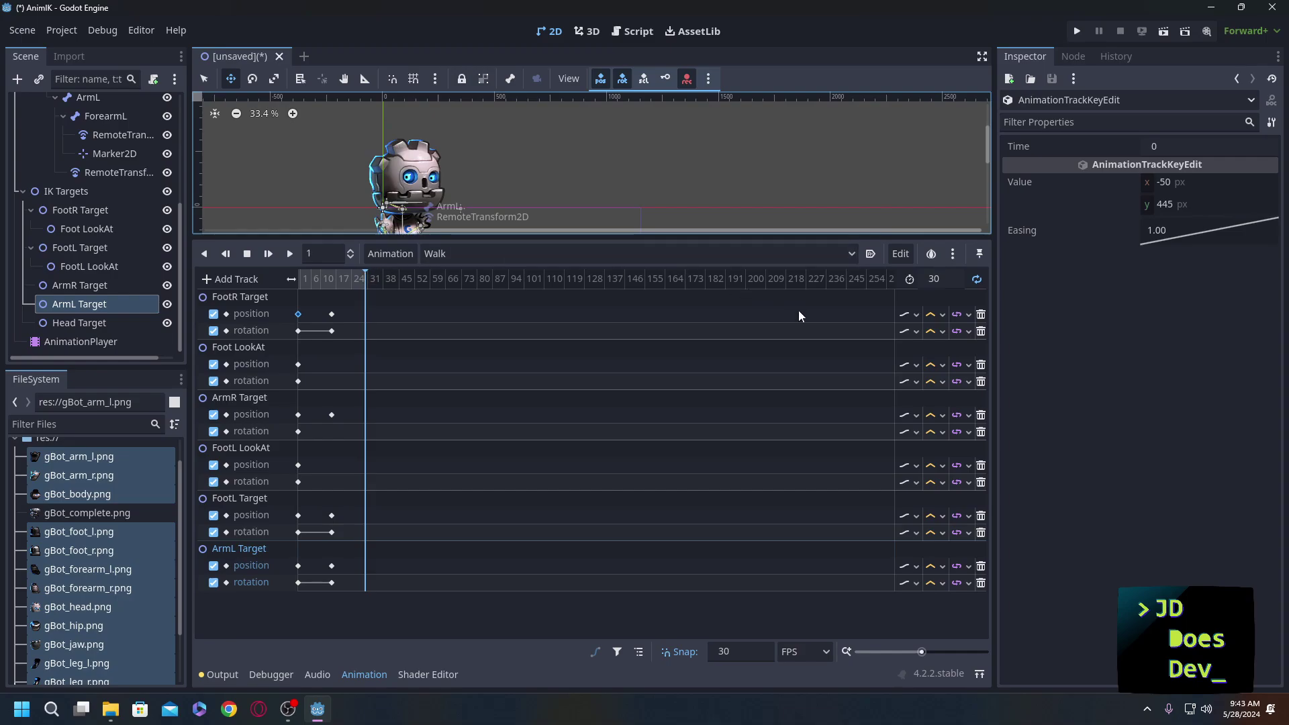
pyautogui.moveTo(729, 236); pyautogui.dragTo(730, 432)
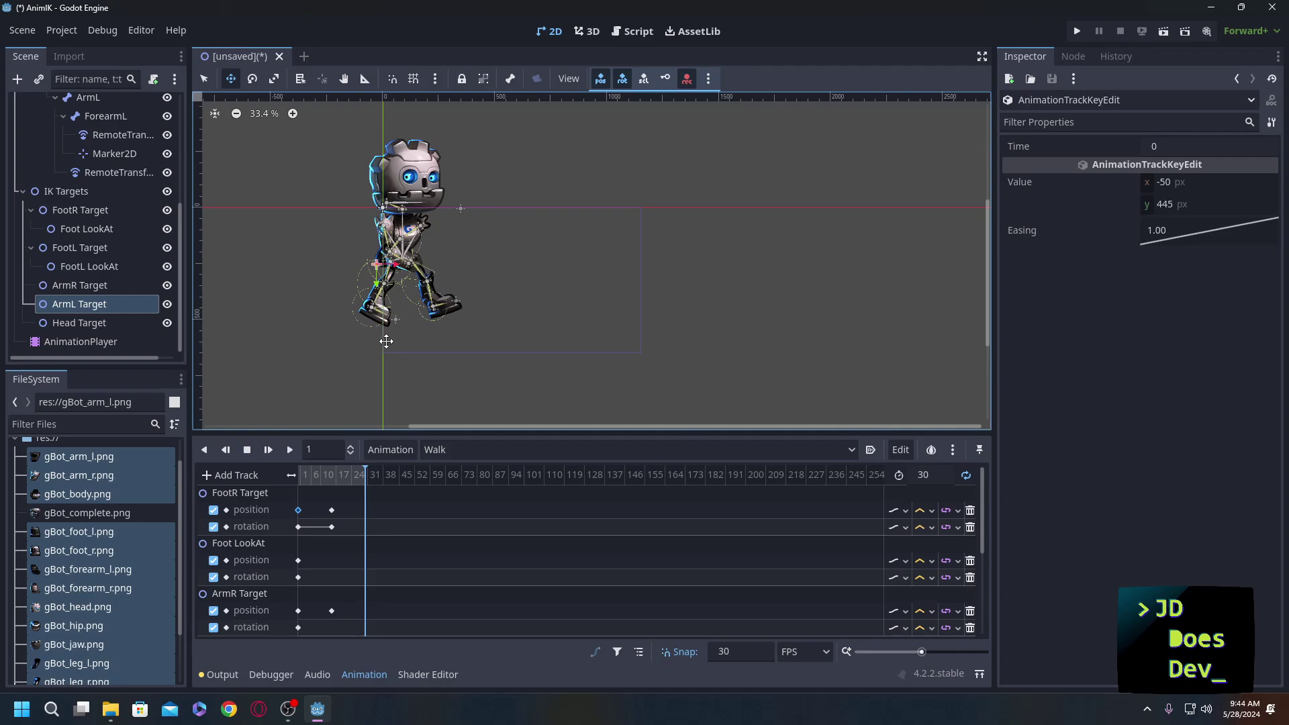